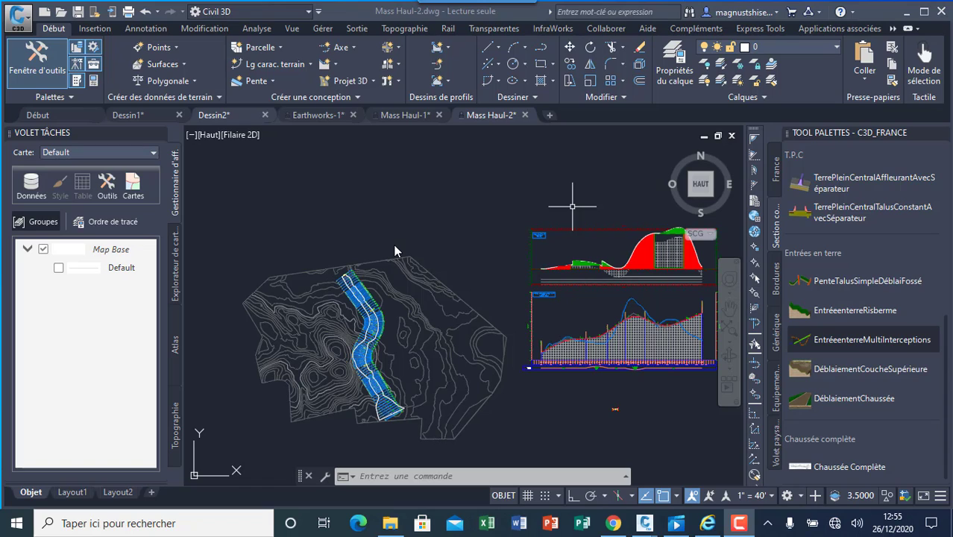
# Switch to the Dessin2 drawing and examine the road corridor over the terrain contours in plan.
pyautogui.click(228, 117)
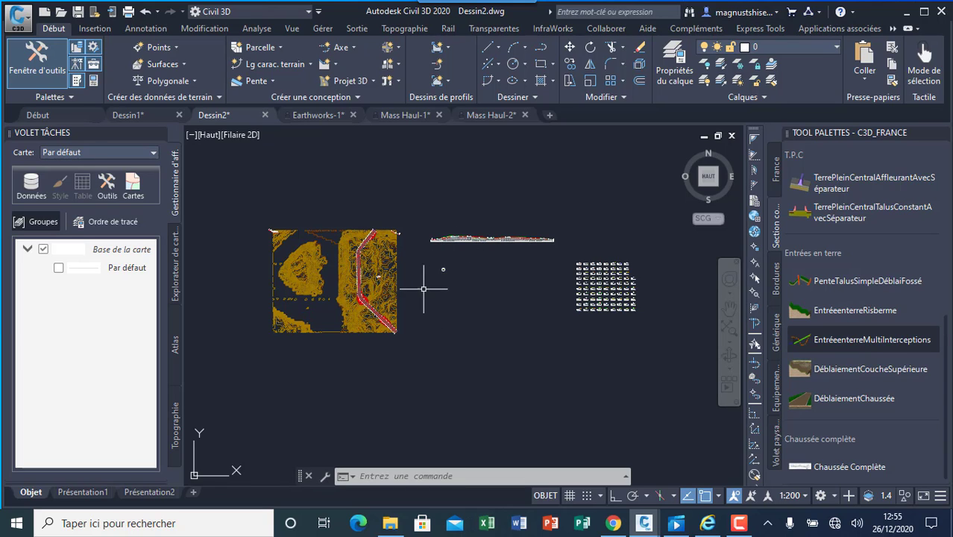
pyautogui.scroll(4, 369, 243)
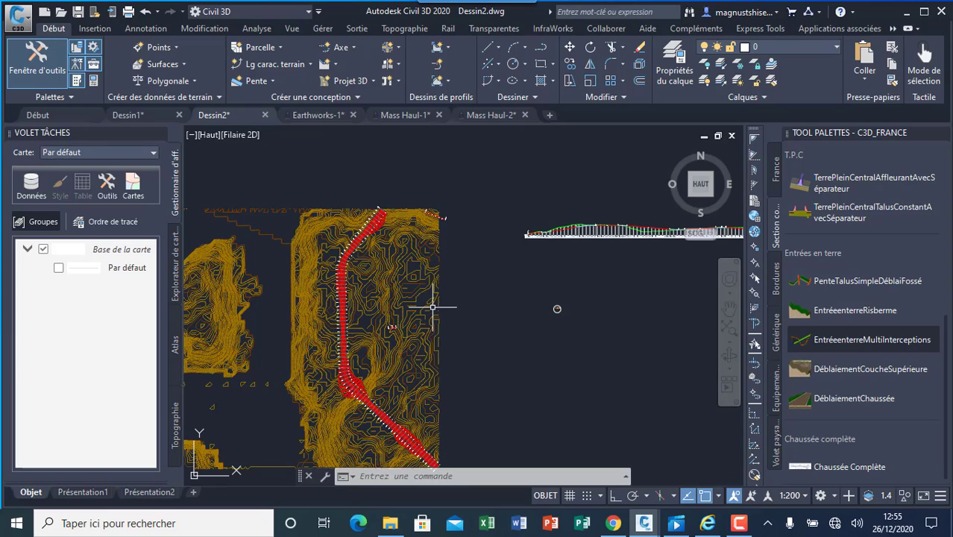
pyautogui.scroll(3, 354, 396)
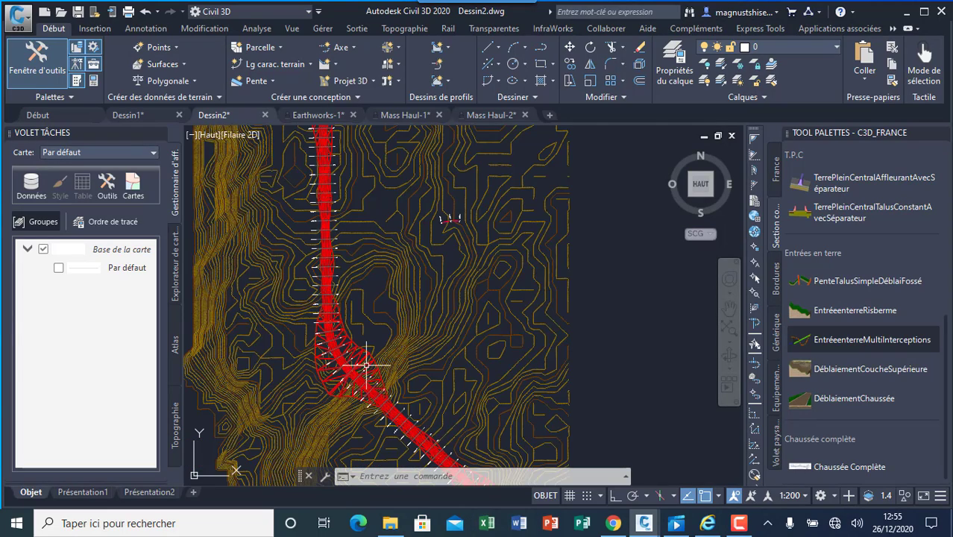
pyautogui.scroll(3, 367, 365)
pyautogui.scroll(3, 388, 310)
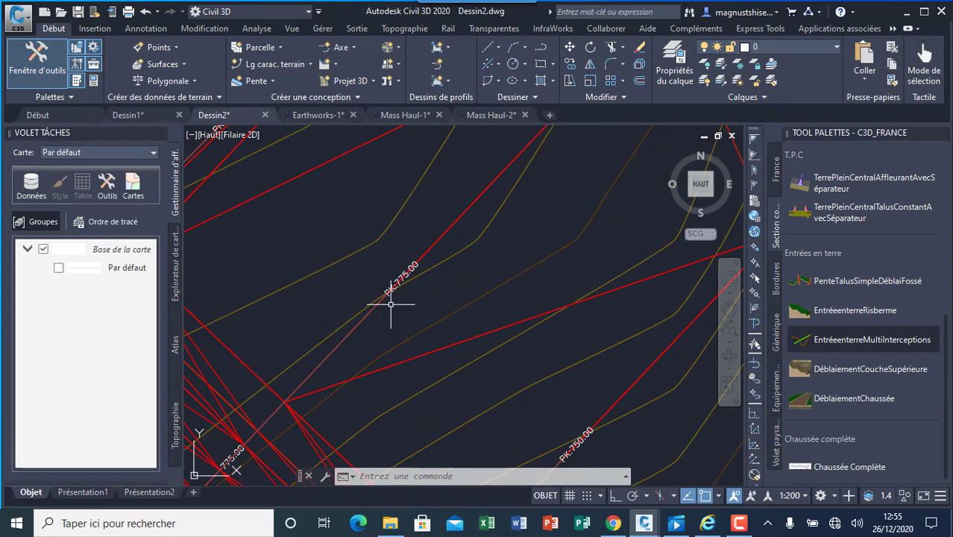
pyautogui.scroll(-5, 419, 304)
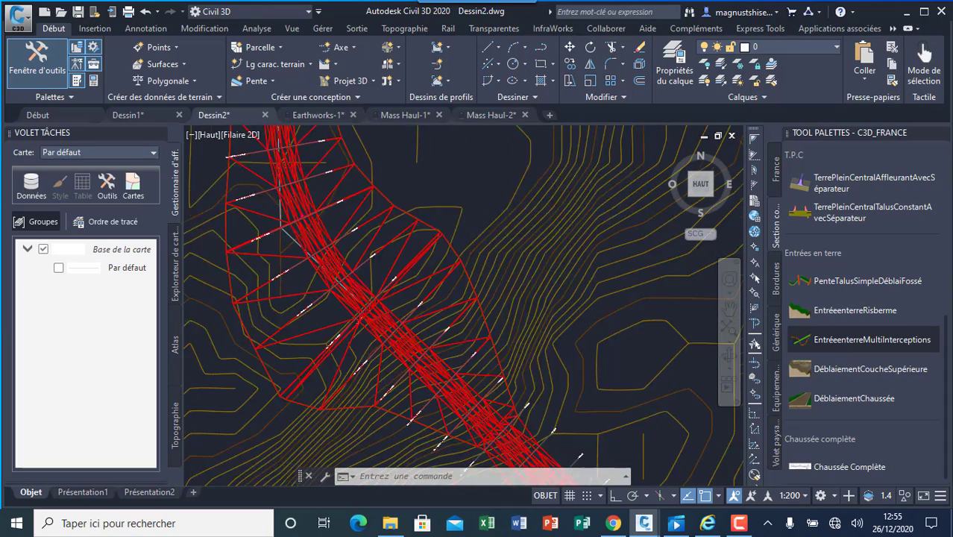
pyautogui.scroll(-8, 415, 318)
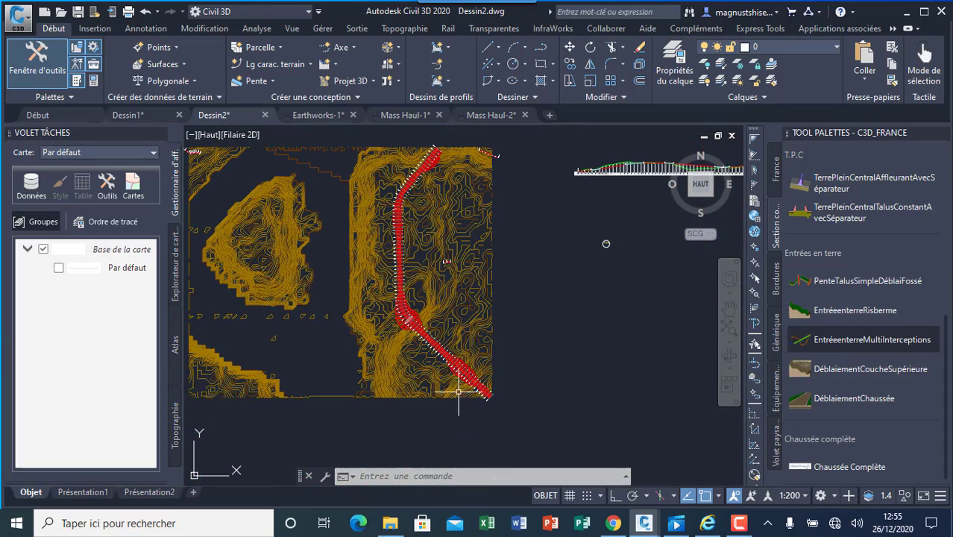
pyautogui.scroll(-4, 408, 311)
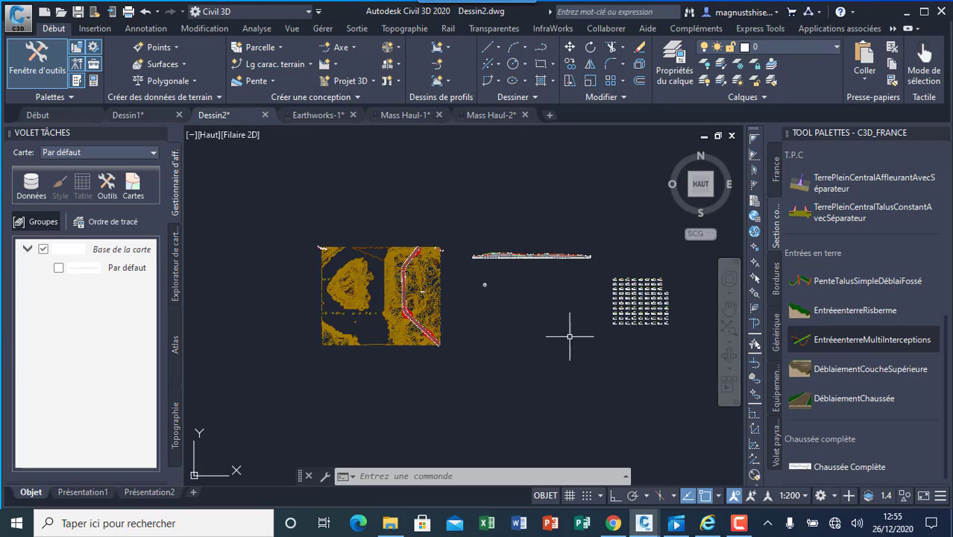
# Examine the grid of cross-section views beside the longitudinal profile, looking closely at individual sections.
pyautogui.scroll(8, 663, 302)
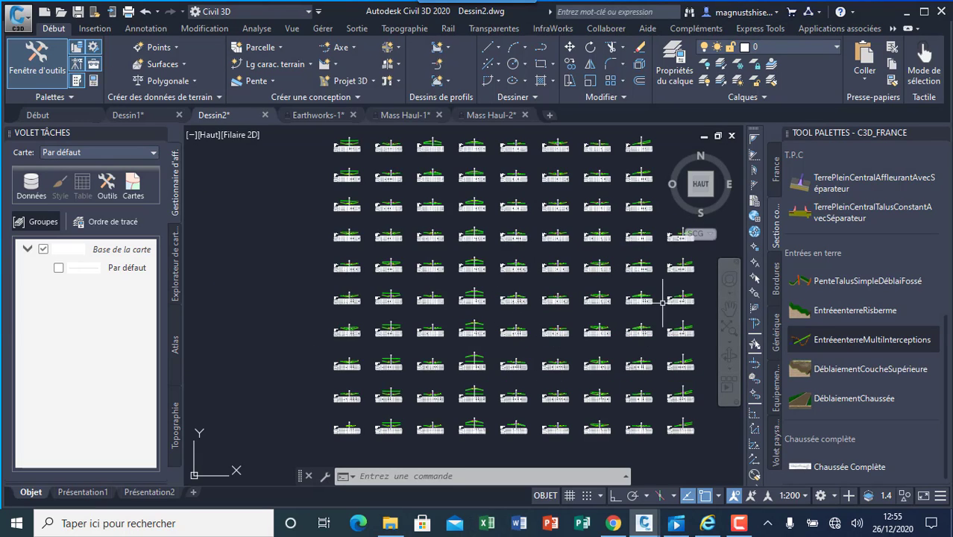
pyautogui.scroll(7, 634, 299)
pyautogui.scroll(3, 452, 256)
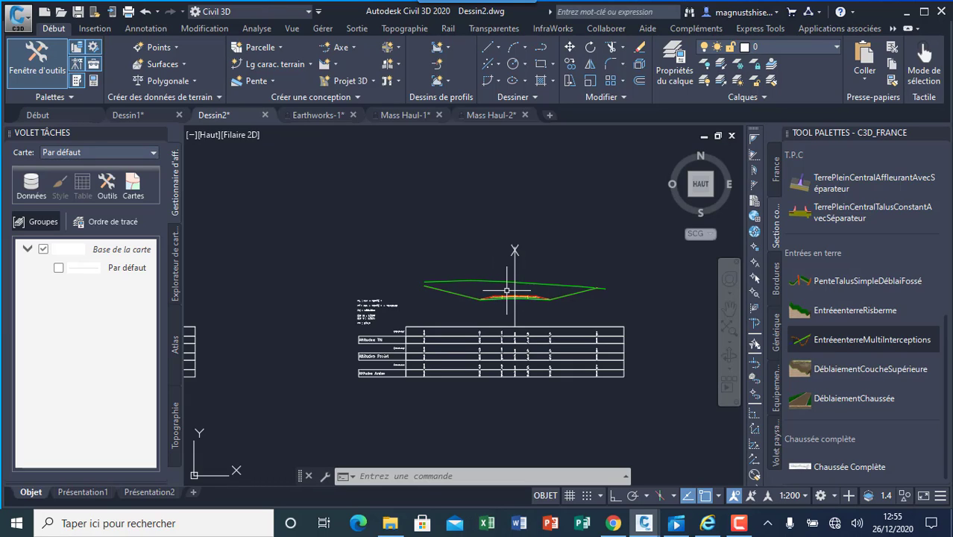
pyautogui.moveTo(571, 297)
pyautogui.scroll(-10, 482, 340)
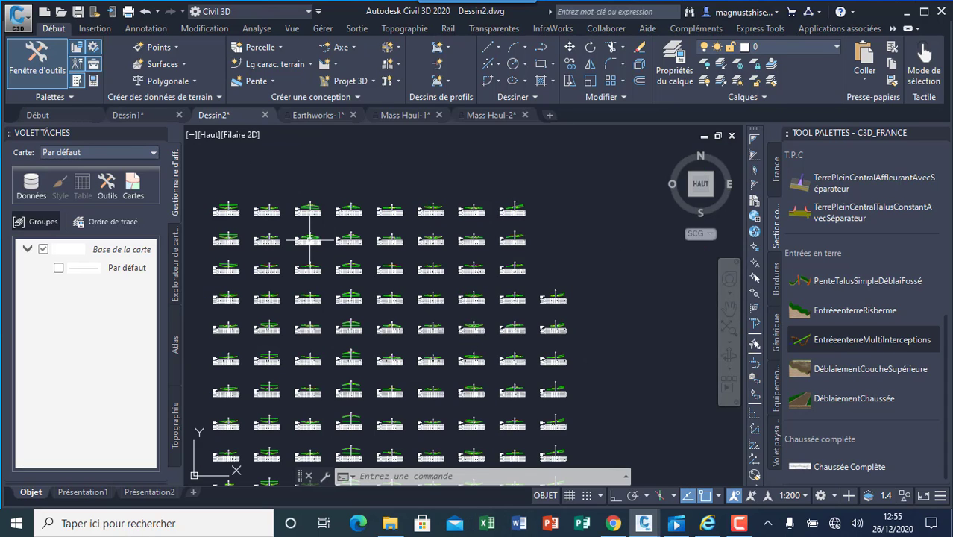
pyautogui.scroll(8, 310, 215)
pyautogui.scroll(-10, 412, 306)
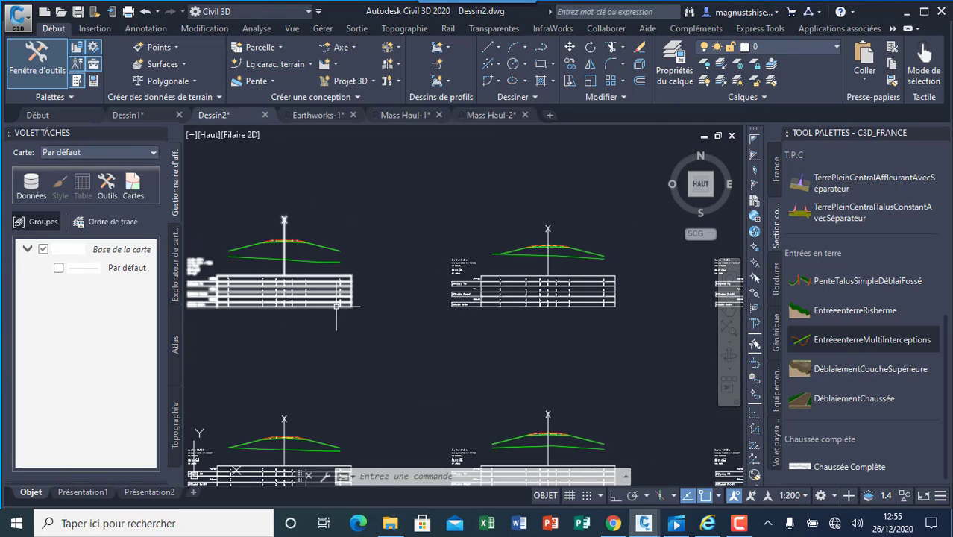
pyautogui.scroll(-4, 421, 299)
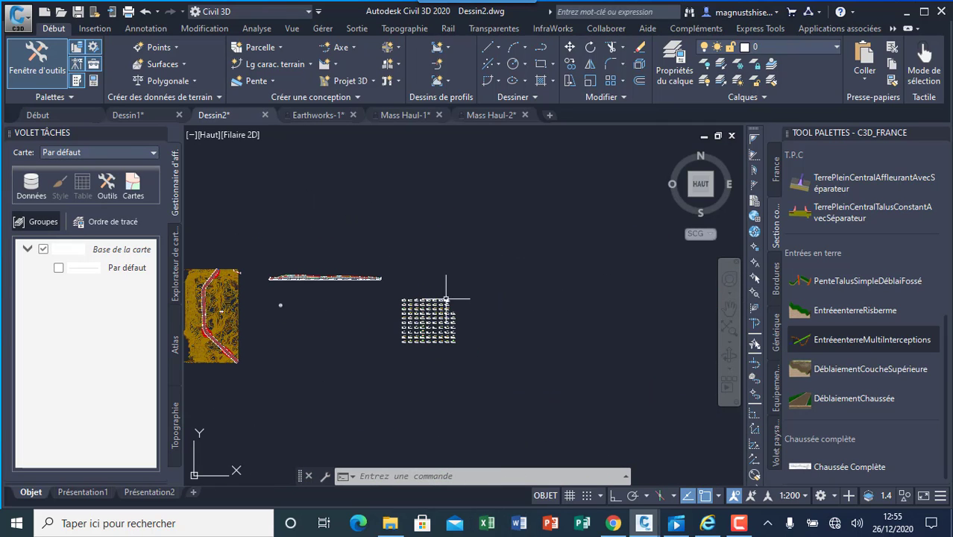
pyautogui.scroll(-4, 460, 333)
pyautogui.scroll(4, 426, 329)
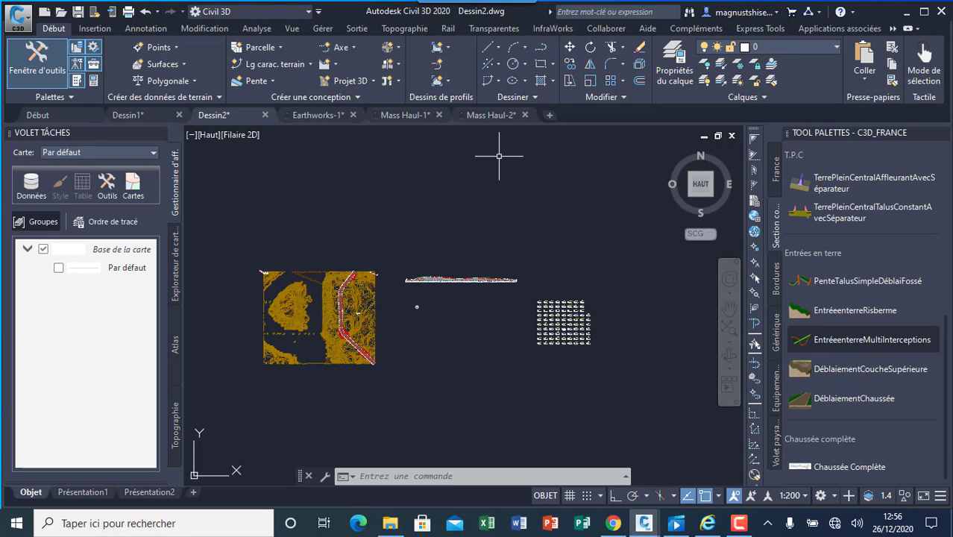
# Start computing materials from one of the cross-section views, using Axe - ROUTE 1 and Groupe de tabulations - 1.
pyautogui.click(256, 29)
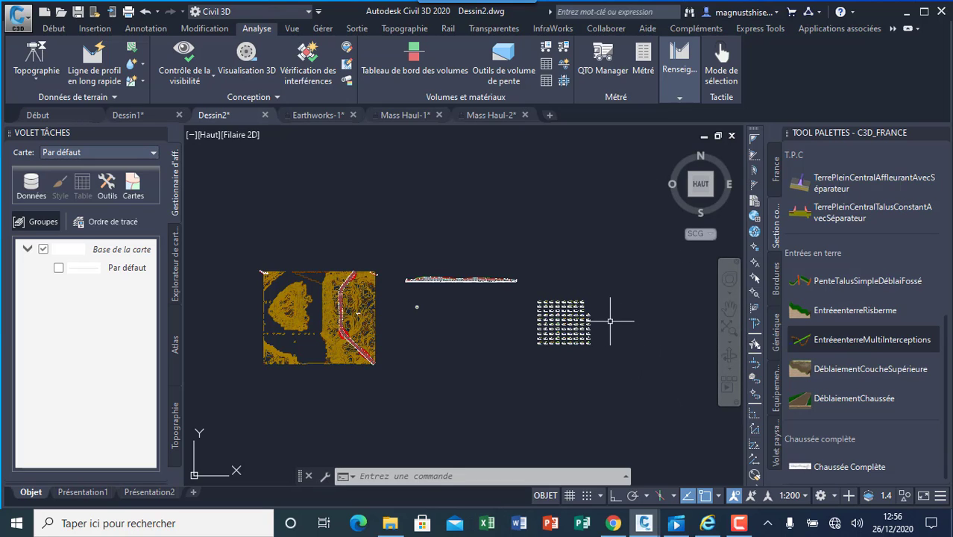
pyautogui.scroll(6, 567, 328)
pyautogui.scroll(5, 427, 335)
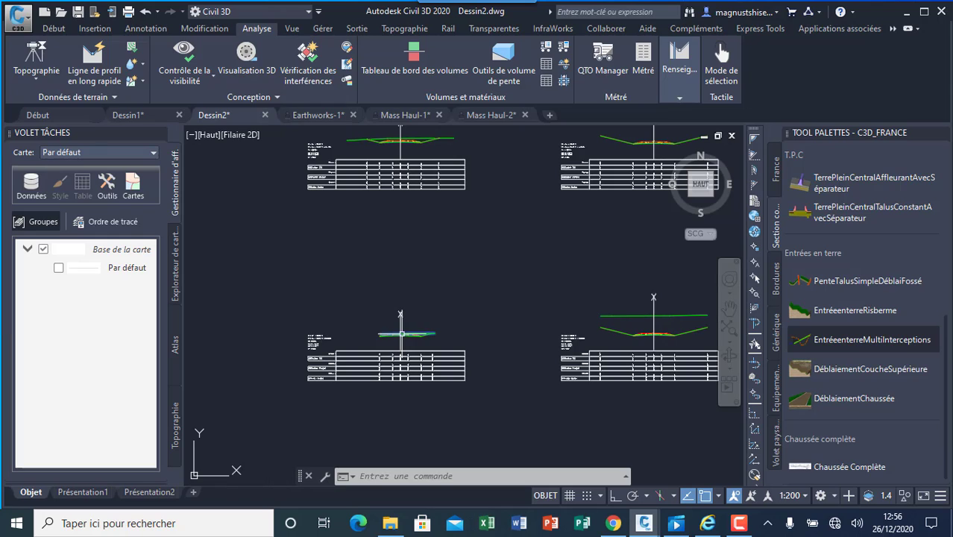
pyautogui.click(401, 334)
pyautogui.press('Escape')
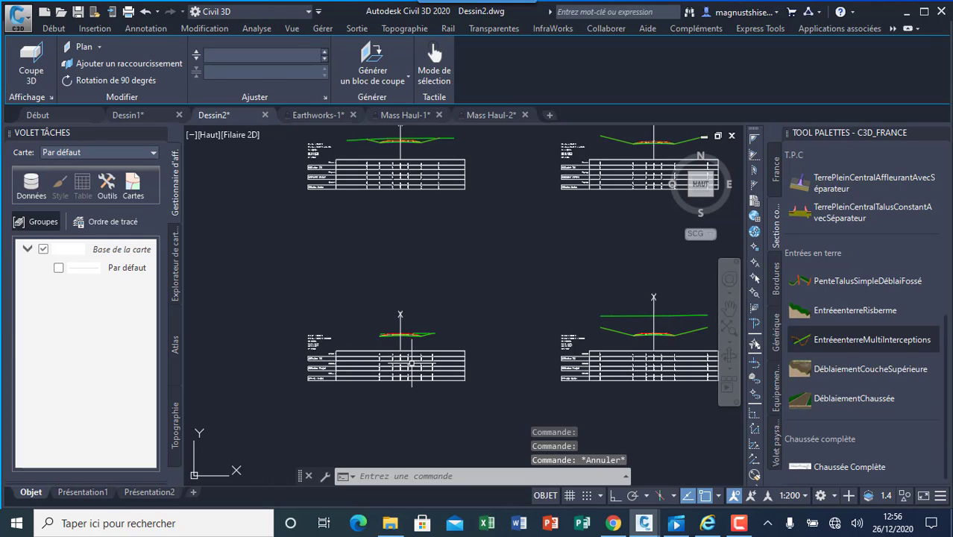
pyautogui.click(379, 354)
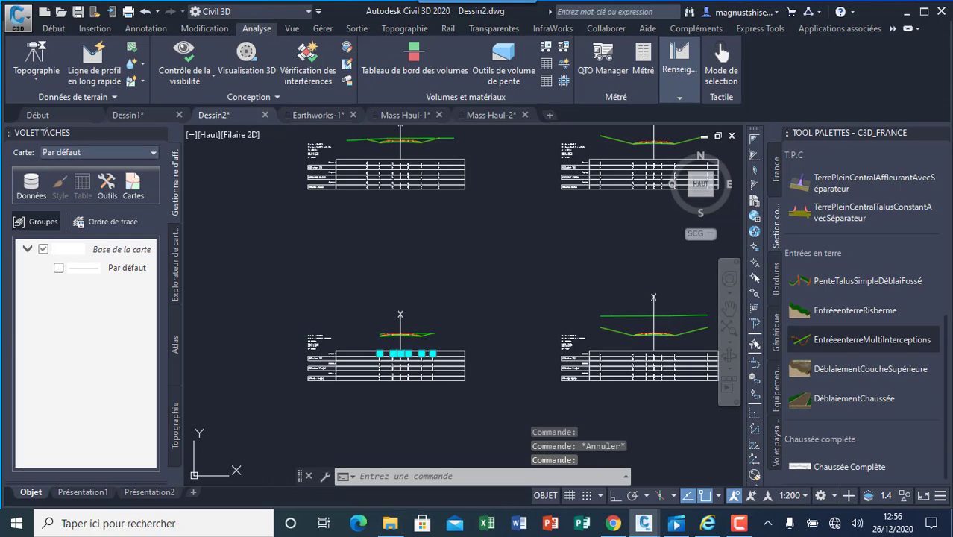
pyautogui.press('Escape')
pyautogui.click(345, 355)
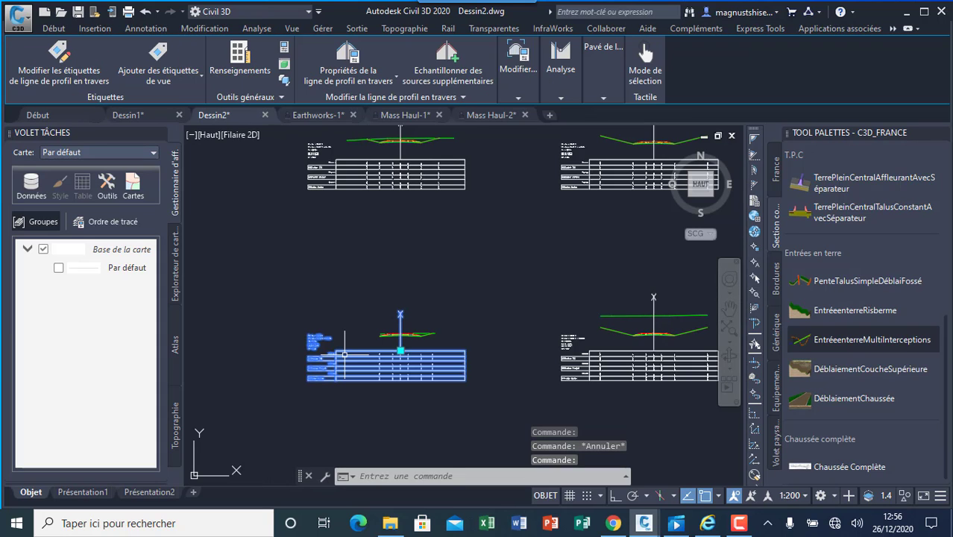
pyautogui.click(606, 97)
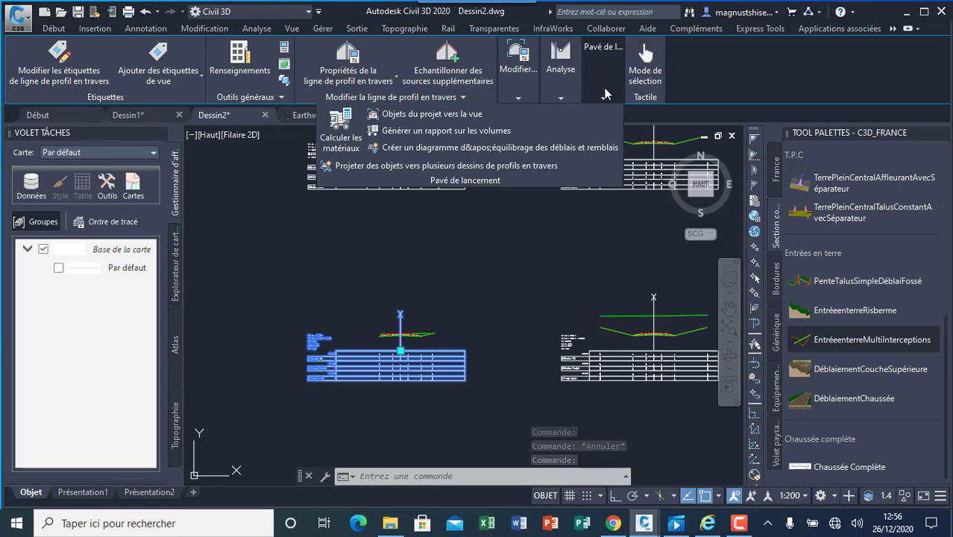
pyautogui.moveTo(520, 91)
pyautogui.moveTo(607, 97)
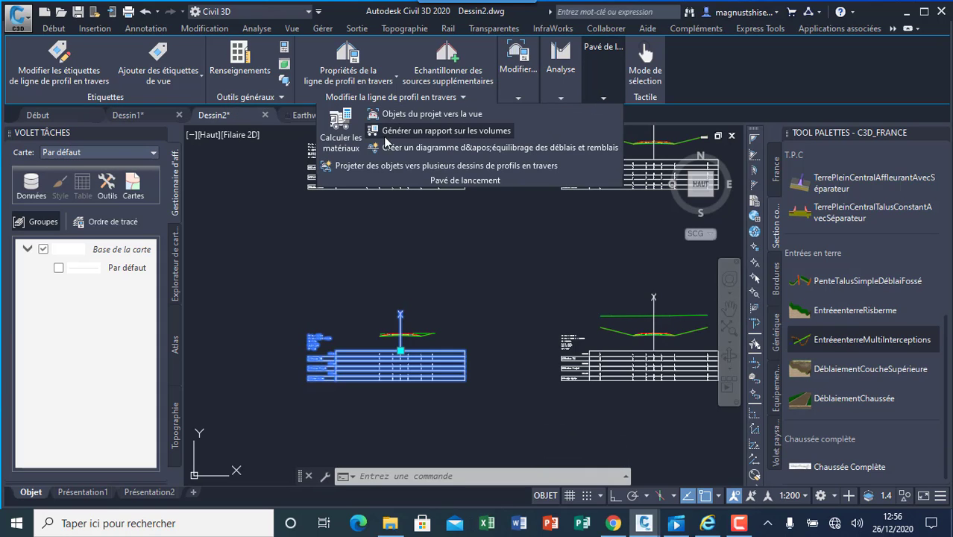
pyautogui.click(353, 137)
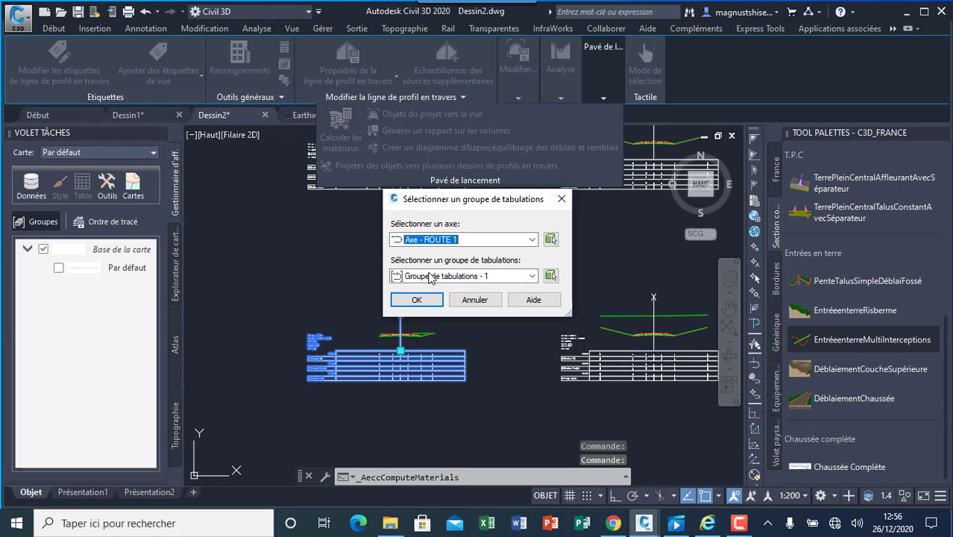
pyautogui.click(417, 300)
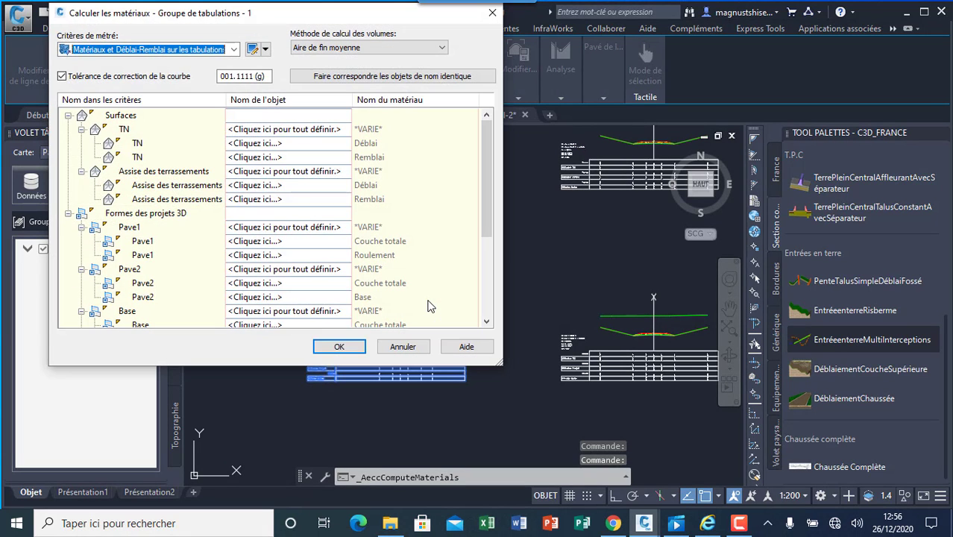
# Set the quantity takeoff criteria to Matériaux sur les tabulations (Route) and inspect the Chaussée entry in its material list.
pyautogui.click(234, 49)
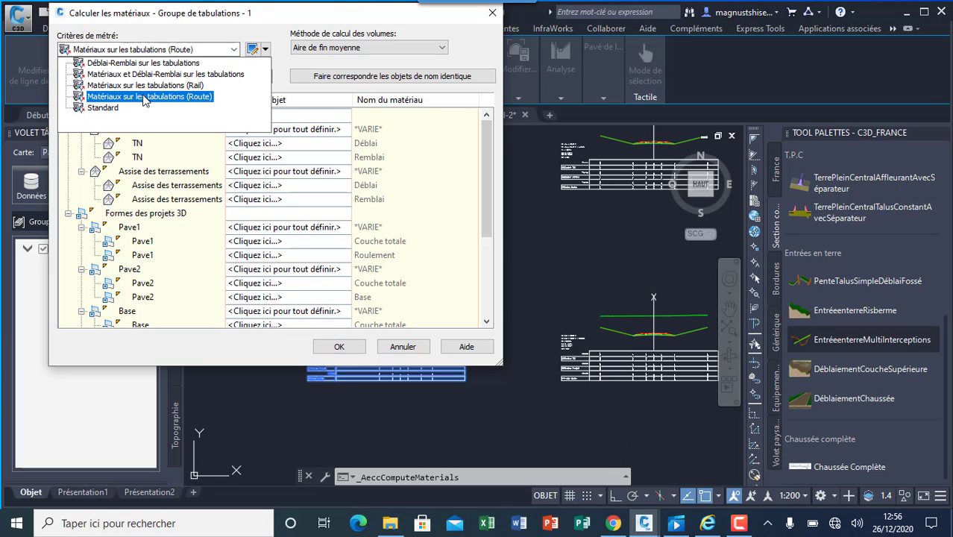
pyautogui.click(144, 97)
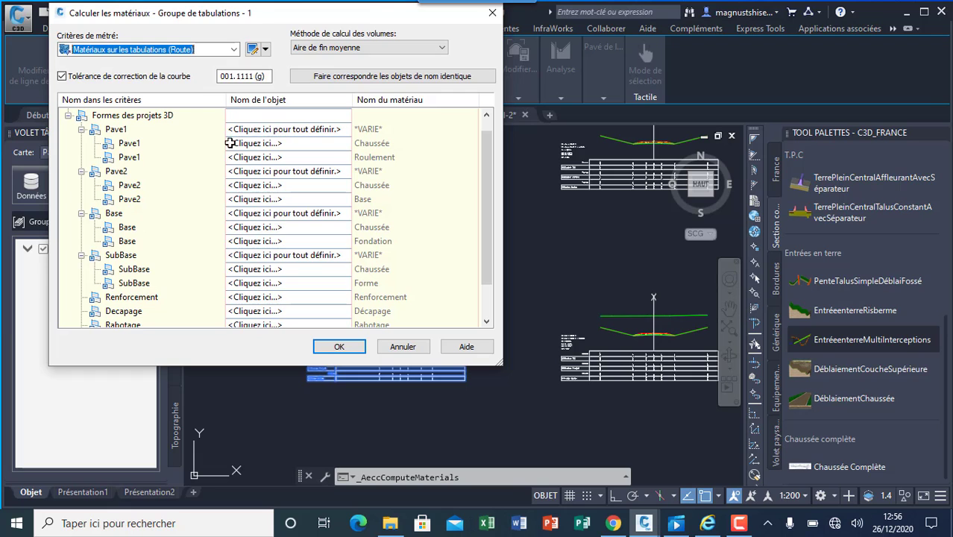
pyautogui.click(253, 48)
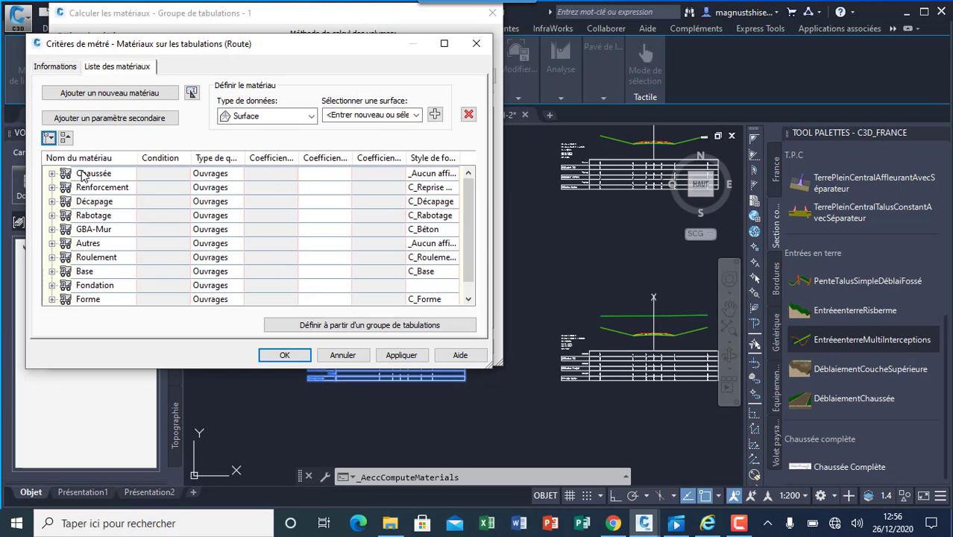
pyautogui.click(52, 173)
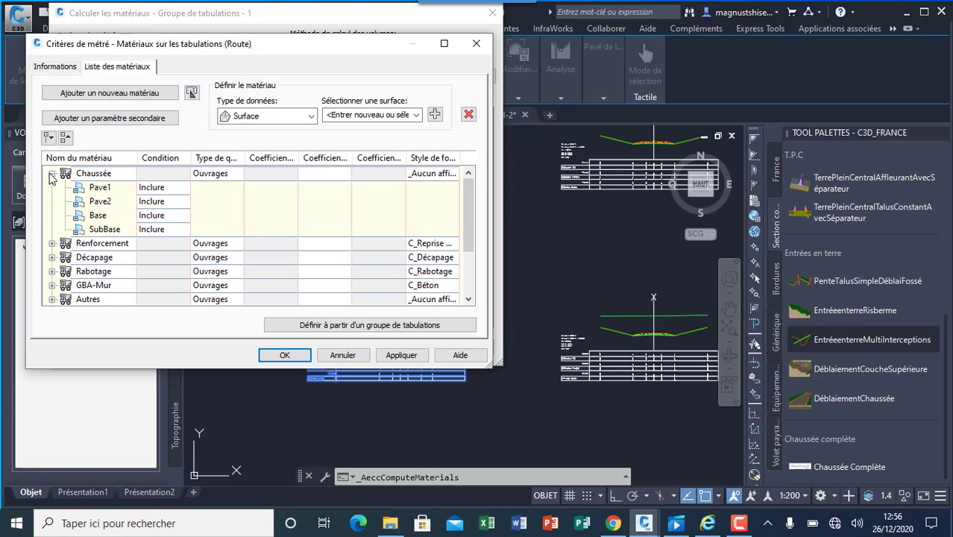
pyautogui.click(51, 173)
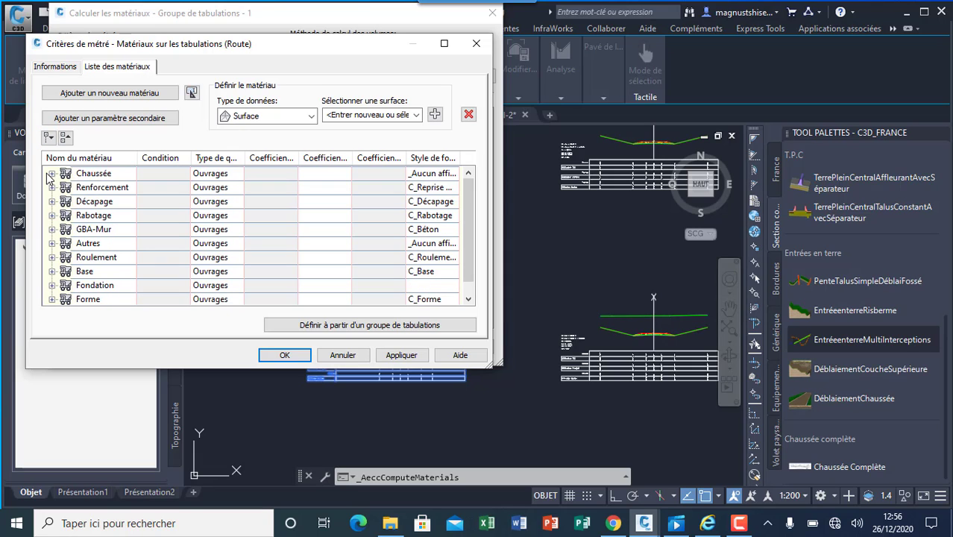
# Delete the Chaussée, Renforcement, Décapage, Rabotage, GBA-Mur and Autres materials from the takeoff criteria.
pyautogui.click(95, 177)
pyautogui.click(469, 116)
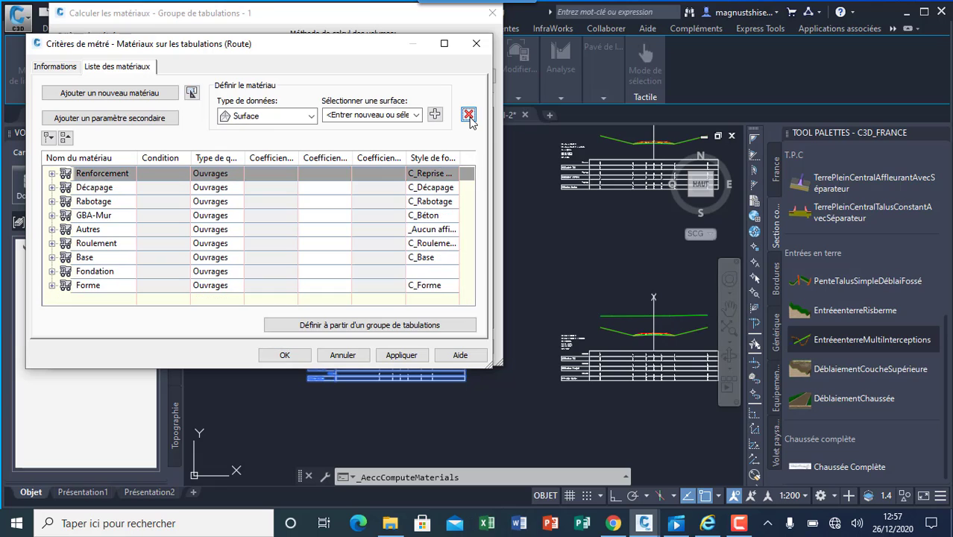
pyautogui.click(470, 115)
pyautogui.click(469, 115)
pyautogui.click(469, 116)
pyautogui.click(470, 115)
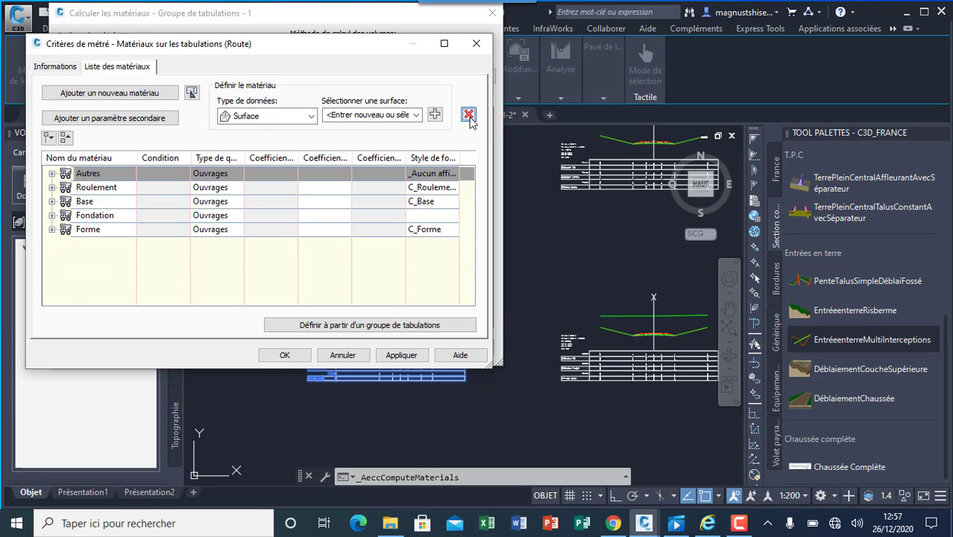
pyautogui.click(470, 115)
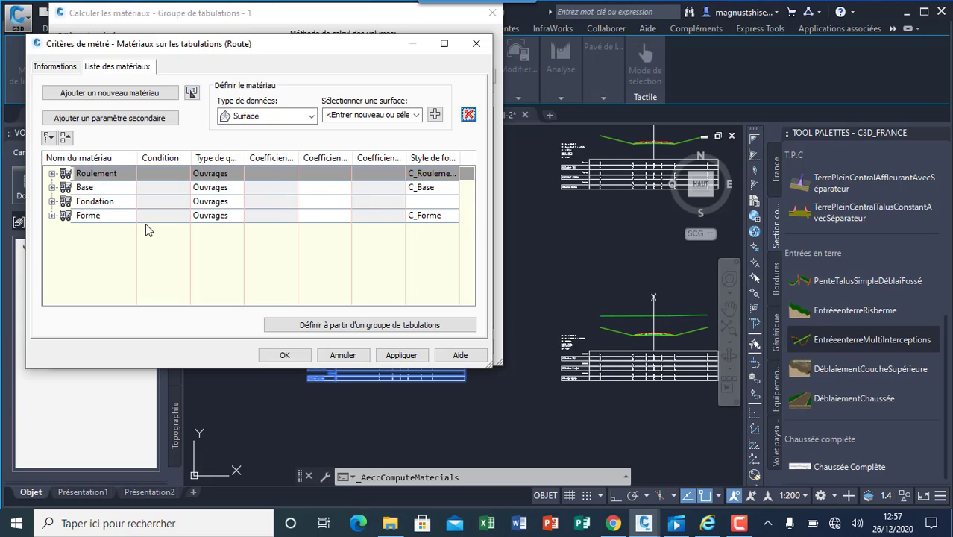
# Delete the Forme material from the takeoff criteria, then apply and accept the edited material list.
pyautogui.click(87, 216)
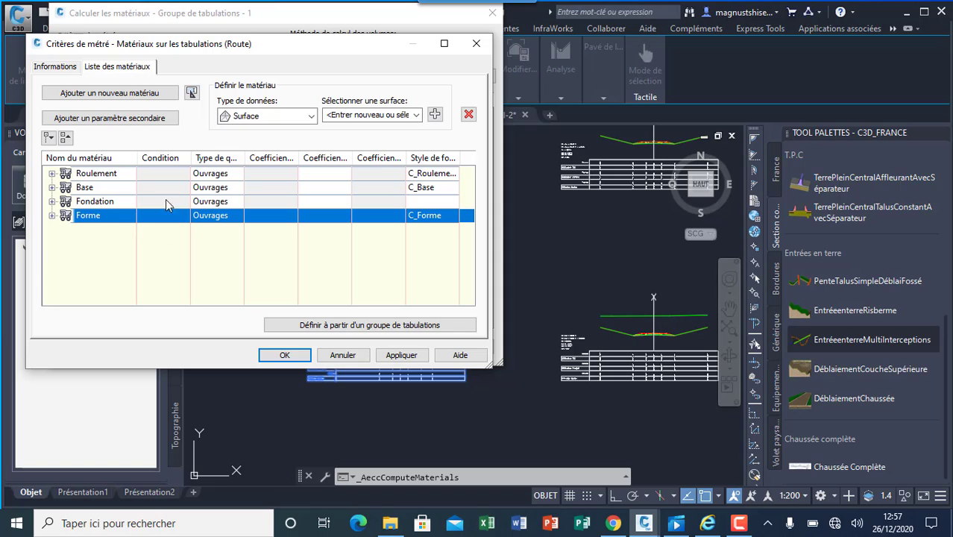
pyautogui.click(469, 113)
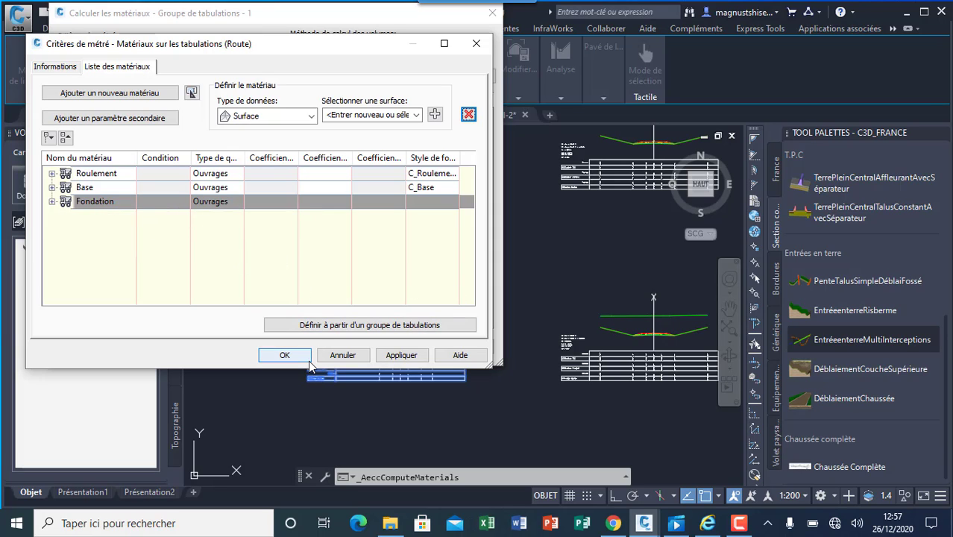
pyautogui.click(401, 355)
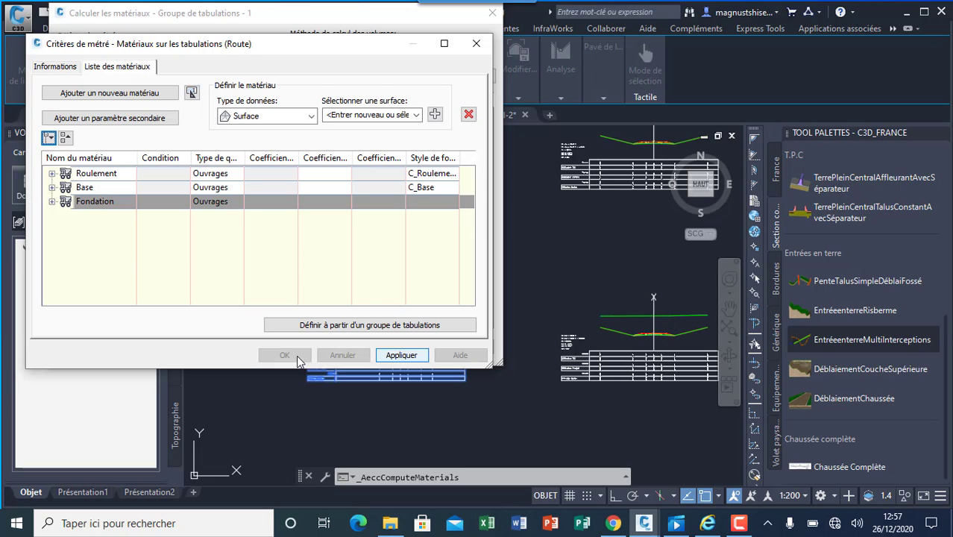
pyautogui.click(285, 356)
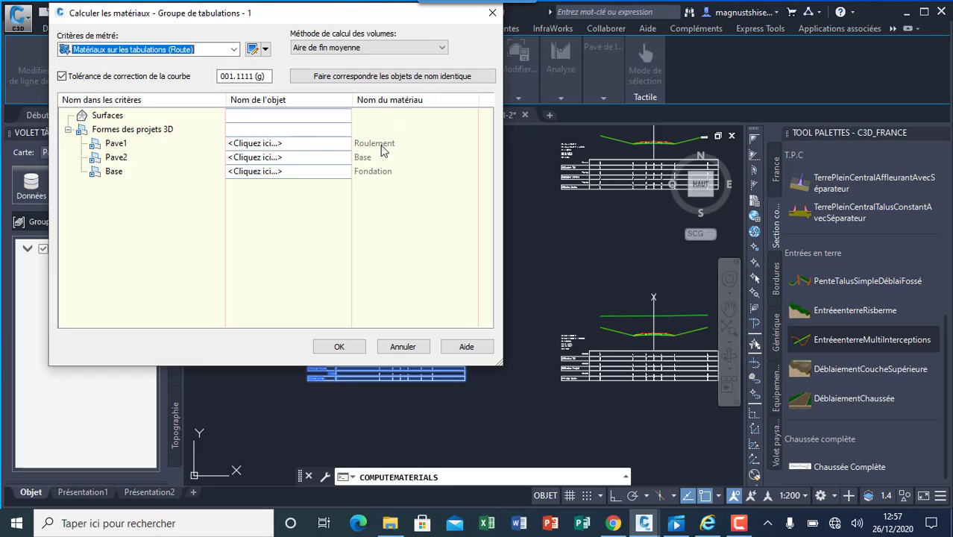
# Map Pave1 to Projet 3D - (1) Roulement, Pave2 to Projet 3D - (1) Base and Base to Projet 3D - (1) Forme, then accept the mapping.
pyautogui.click(306, 144)
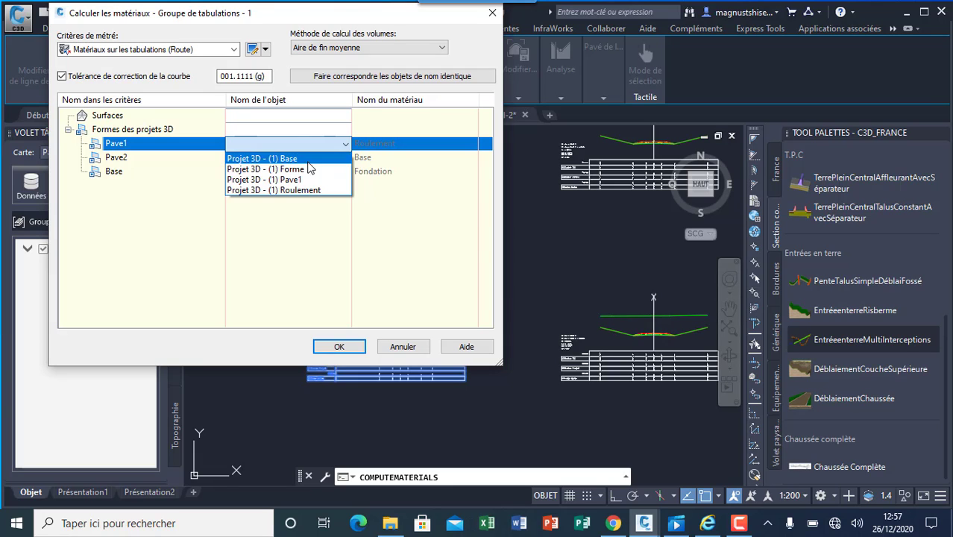
pyautogui.click(302, 190)
pyautogui.click(306, 161)
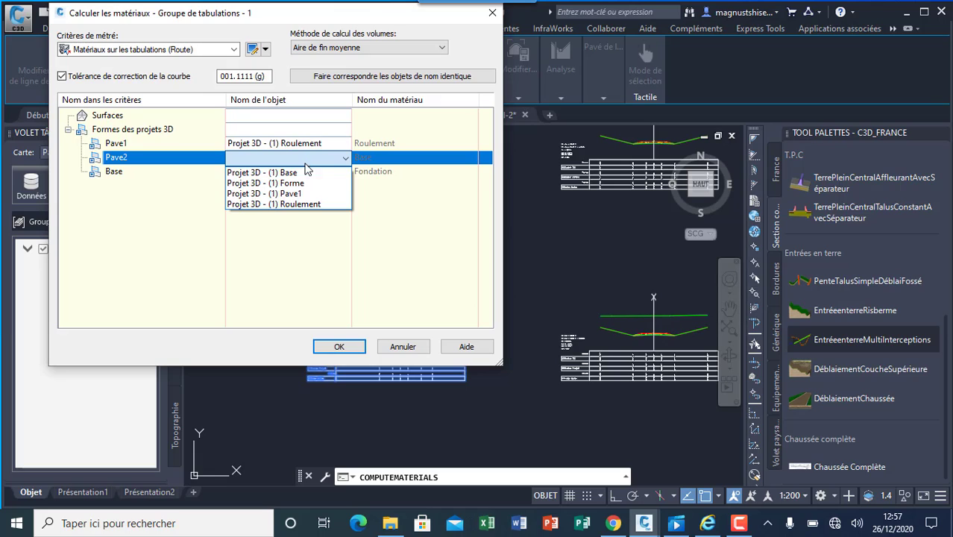
pyautogui.click(303, 174)
pyautogui.click(303, 173)
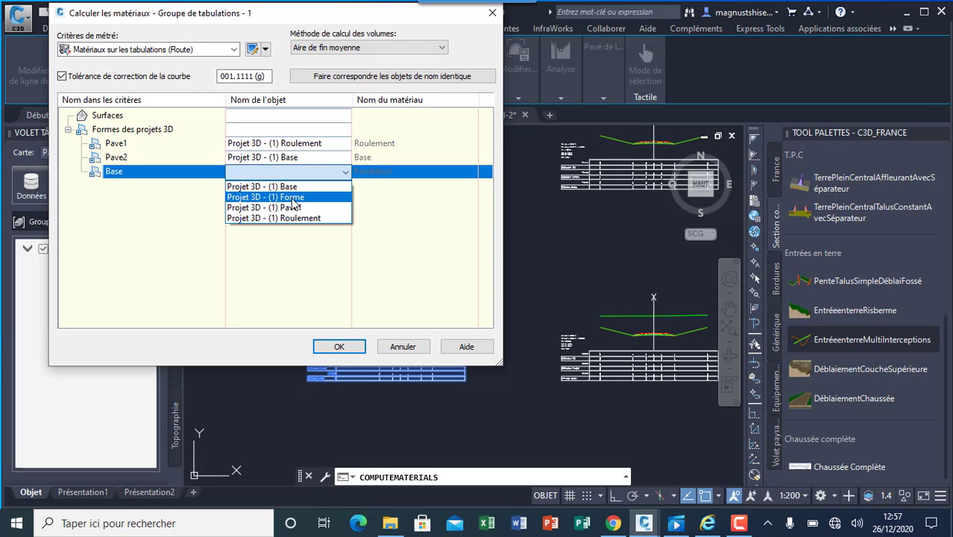
pyautogui.click(298, 197)
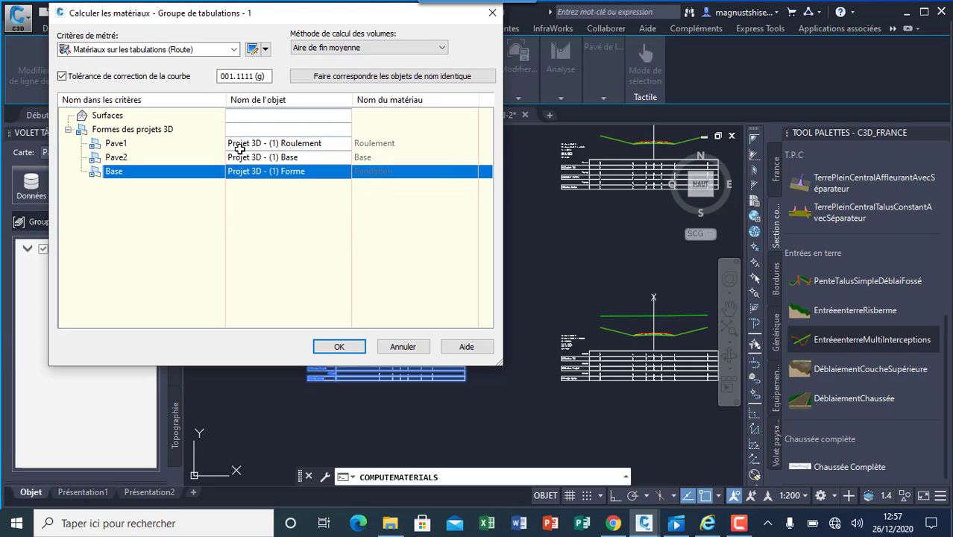
pyautogui.click(334, 348)
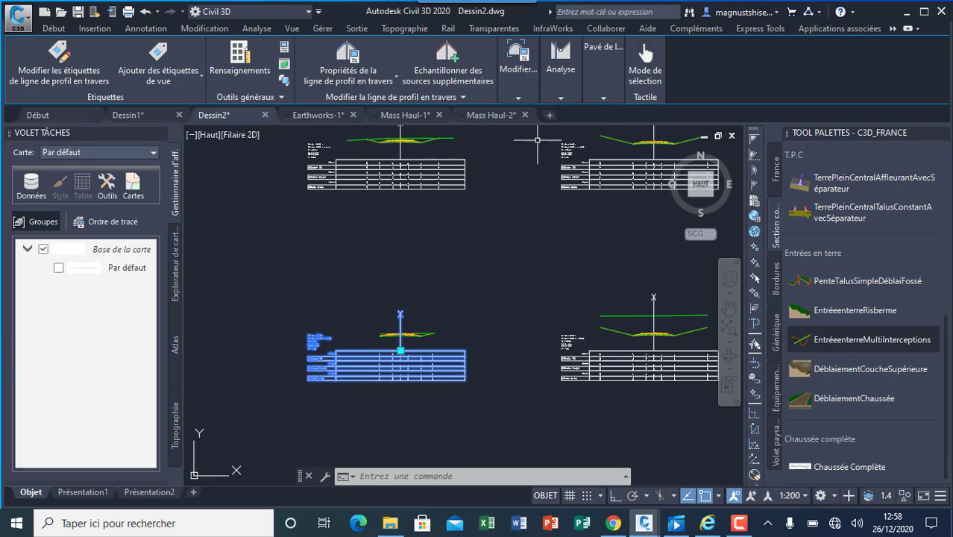
# Reopen the material list for Axe - ROUTE 1, Groupe de tabulations - 1, and import the Déblai-Remblai sur les tabulations criteria.
pyautogui.click(605, 95)
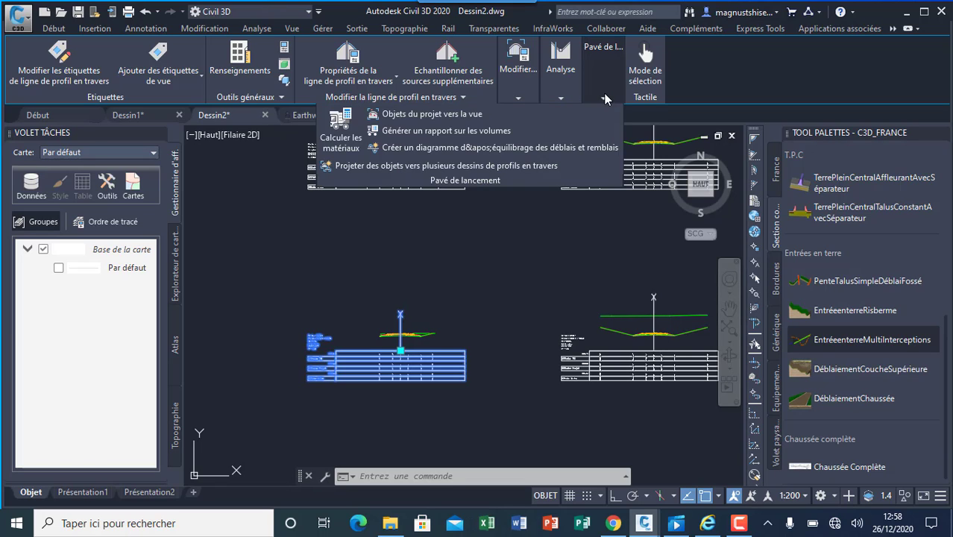
pyautogui.click(344, 137)
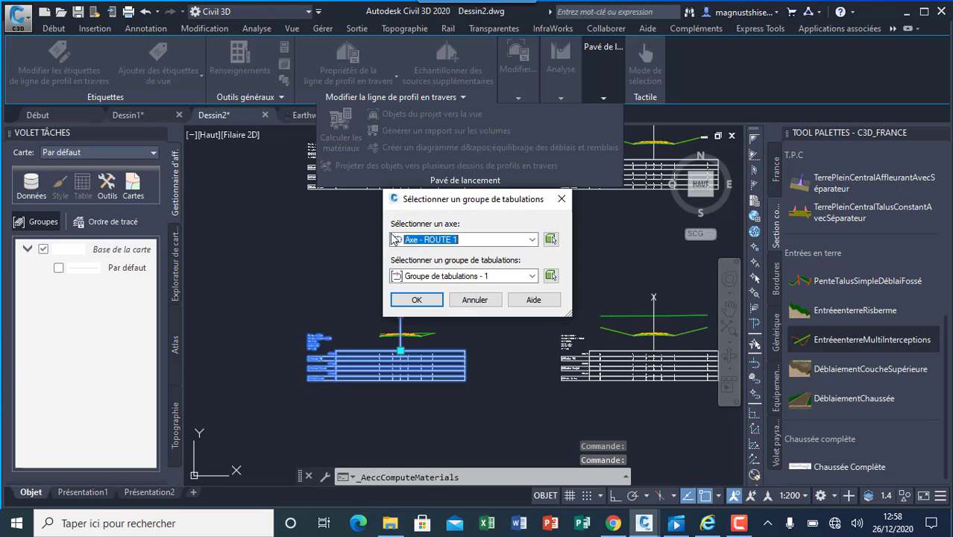
pyautogui.click(417, 300)
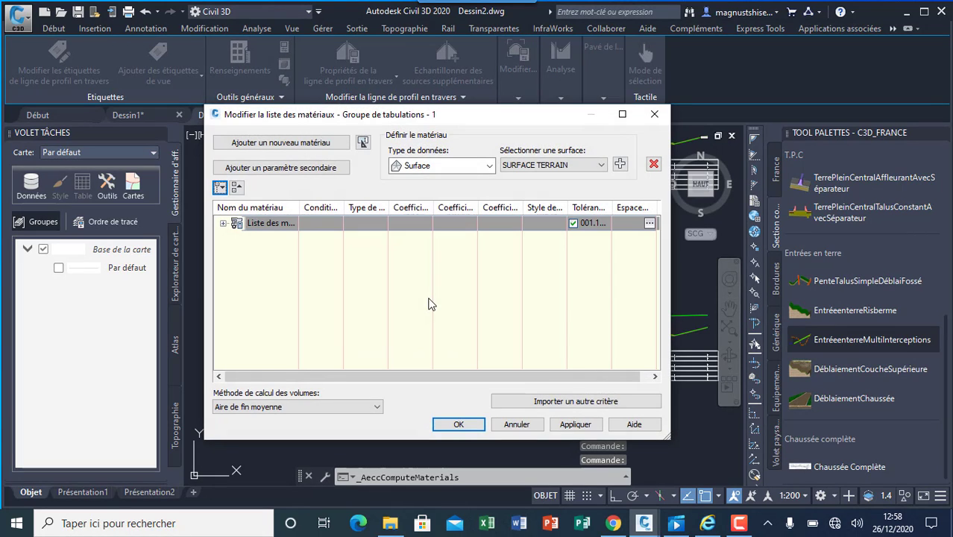
pyautogui.click(554, 402)
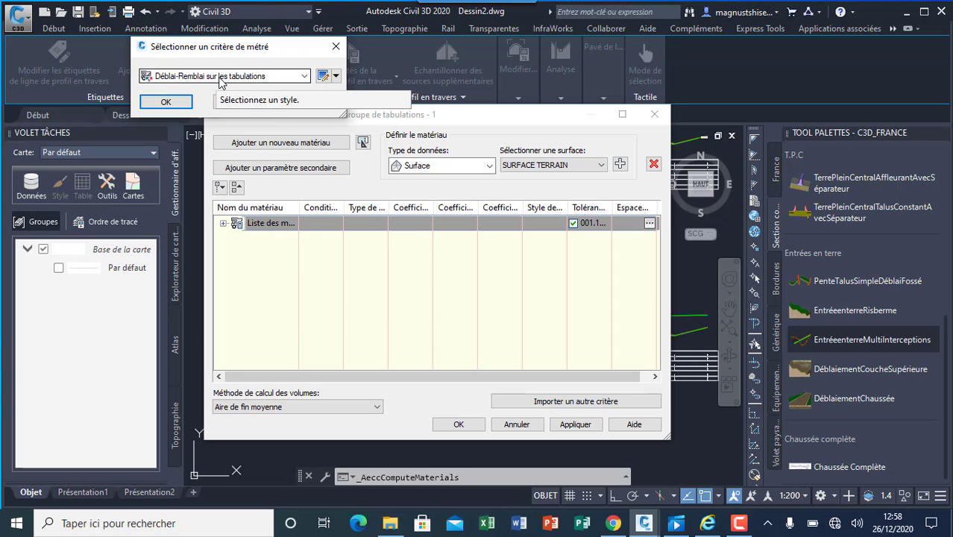
pyautogui.click(169, 102)
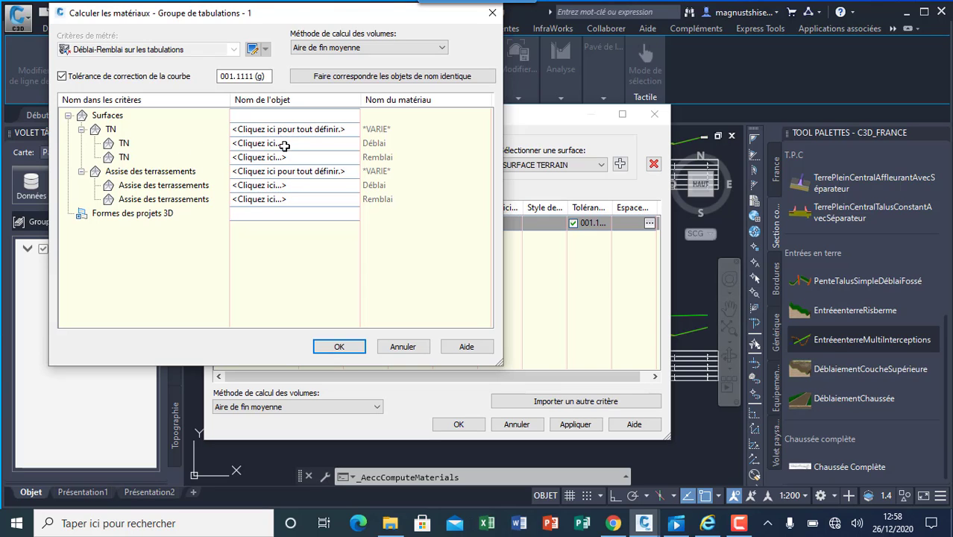
# Assign SURFACE TERRAIN to TN and Projet 3D - (1) Surface - Assise to Assise des terrassements, then accept the mapping and the material list.
pyautogui.click(340, 132)
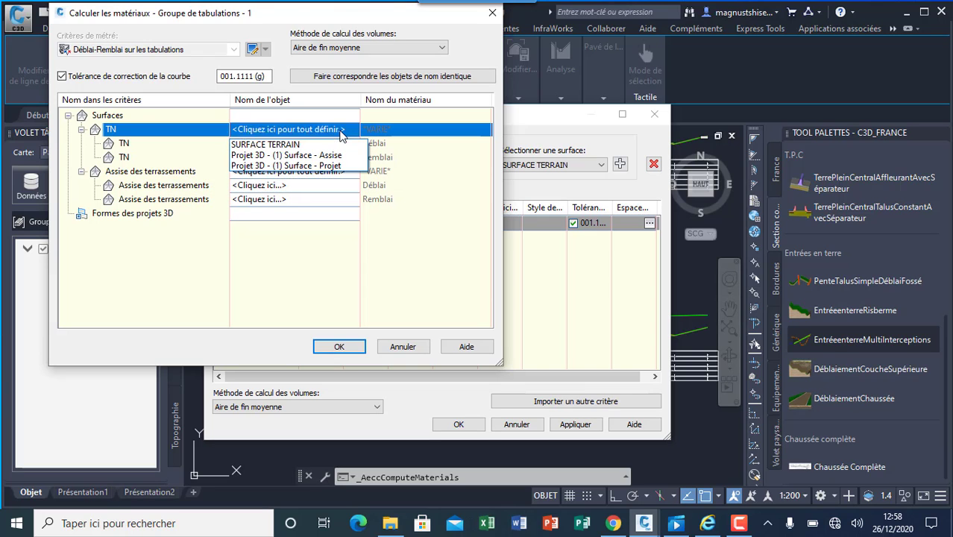
pyautogui.click(295, 145)
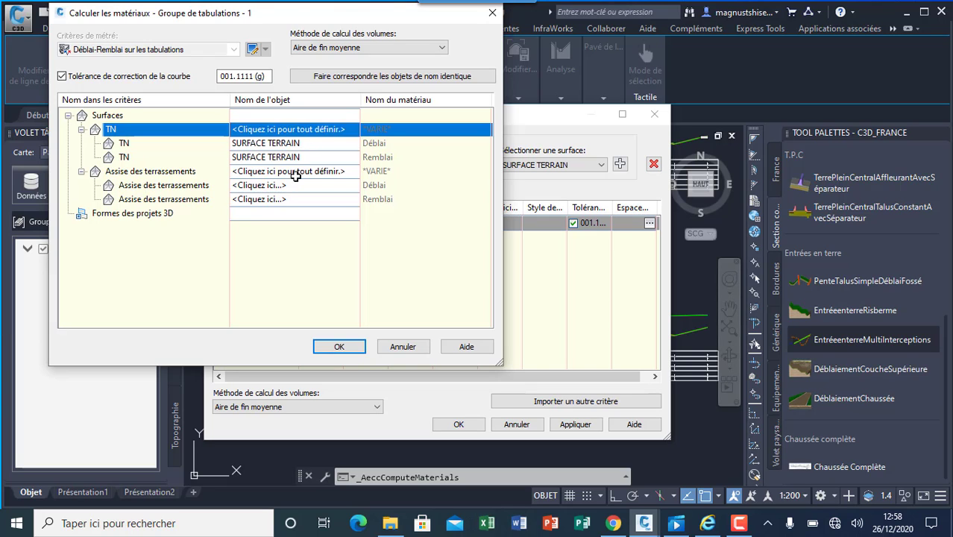
pyautogui.click(299, 173)
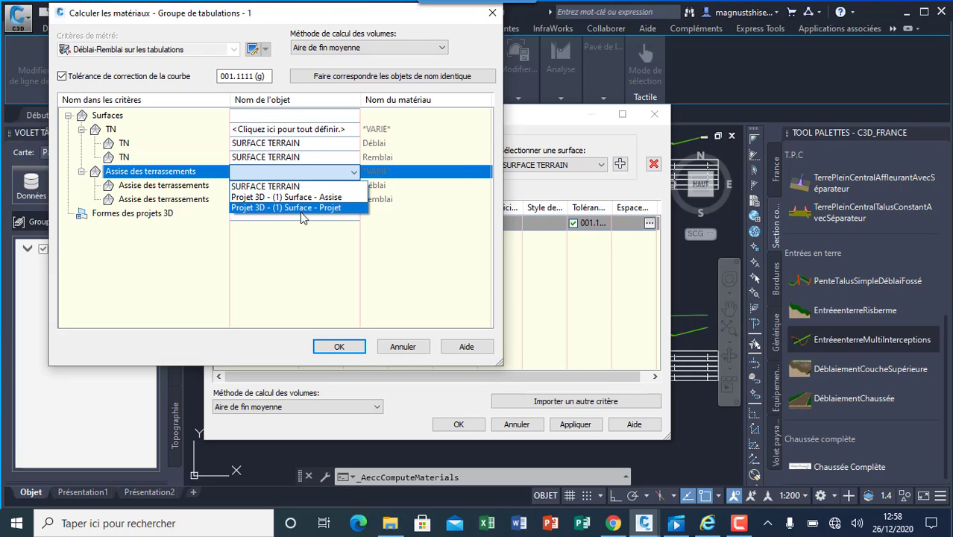
pyautogui.click(307, 199)
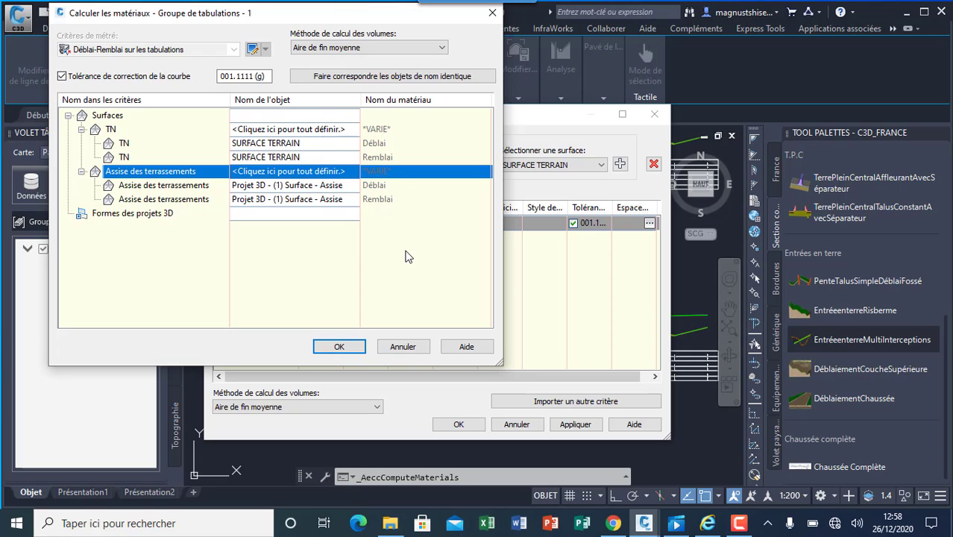
pyautogui.click(354, 347)
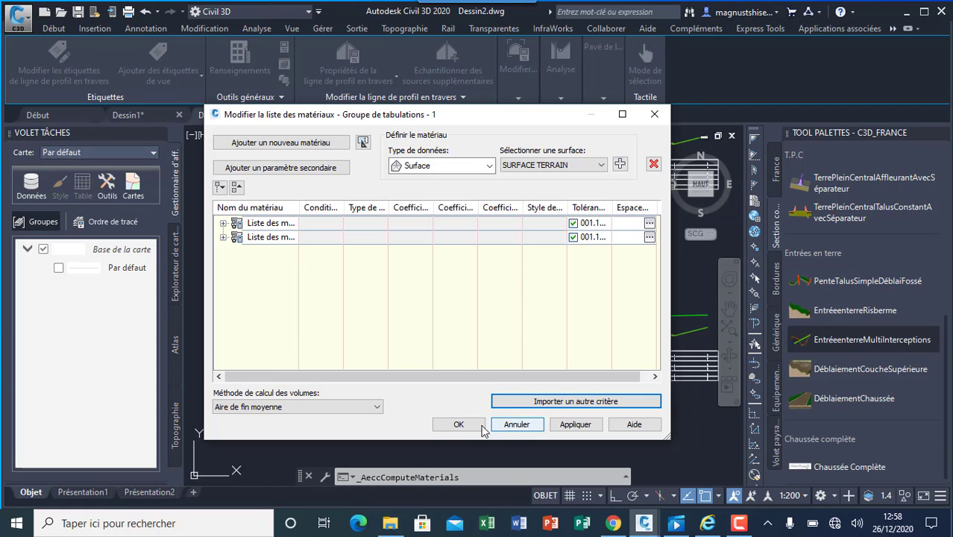
pyautogui.click(461, 424)
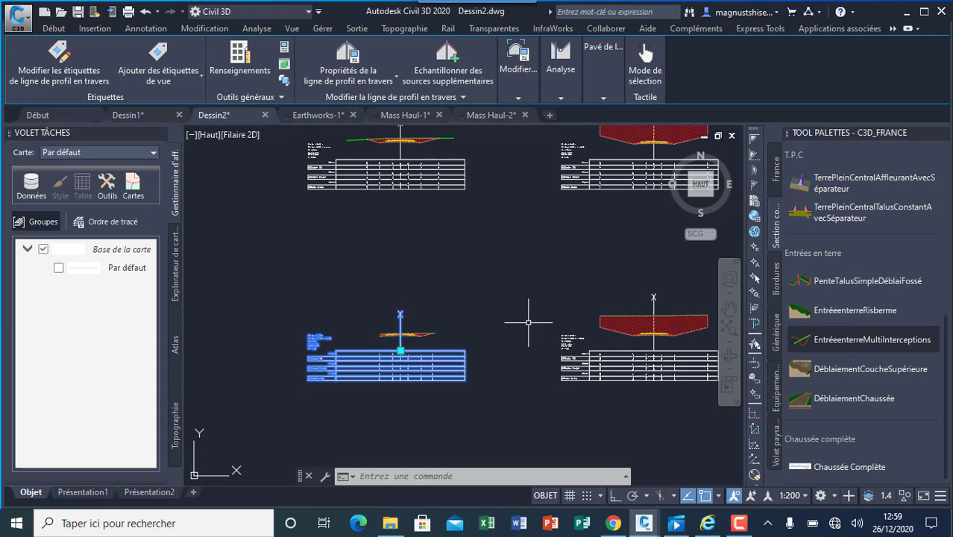
# Examine the material hatching on the cross-section views and the pavement layers of the typical section.
pyautogui.scroll(-3, 523, 331)
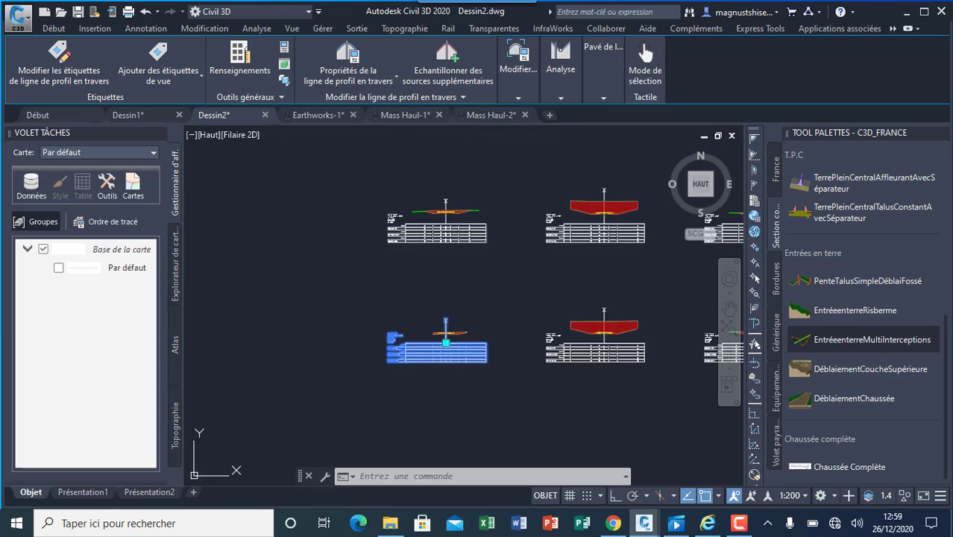
pyautogui.scroll(5, 564, 337)
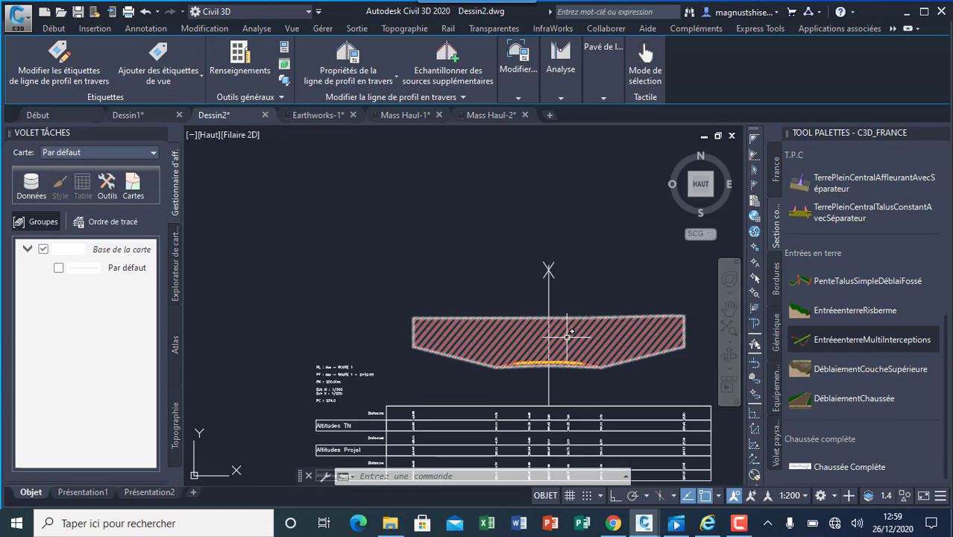
pyautogui.scroll(-8, 565, 335)
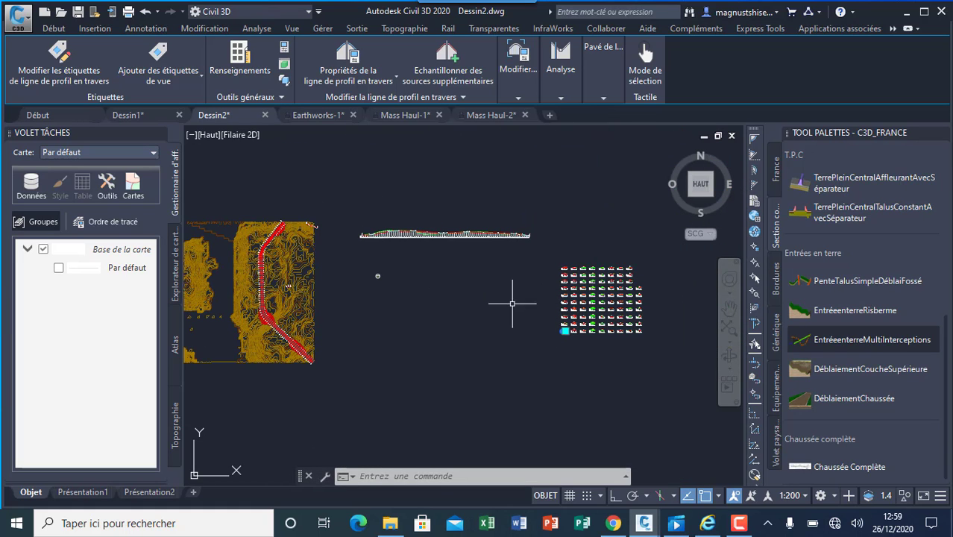
pyautogui.scroll(6, 365, 270)
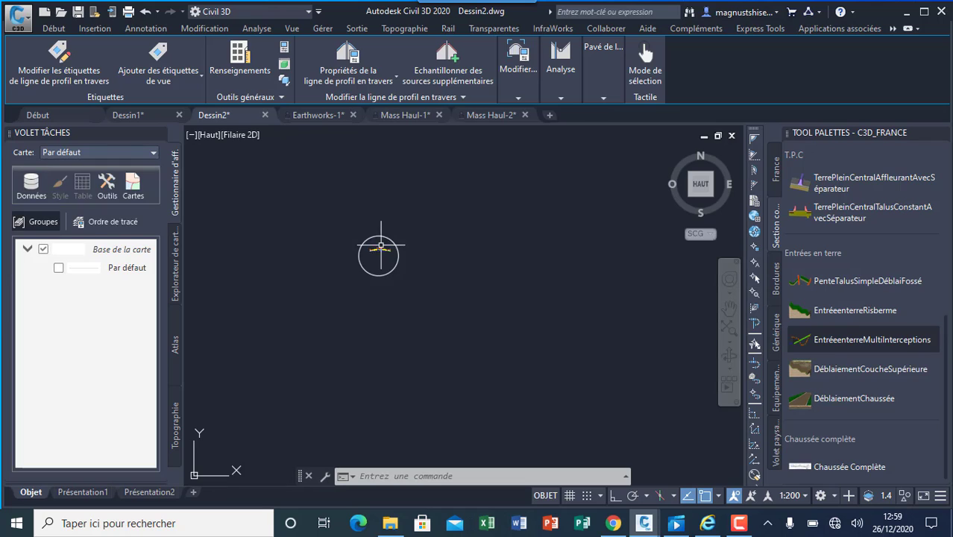
pyautogui.scroll(7, 369, 265)
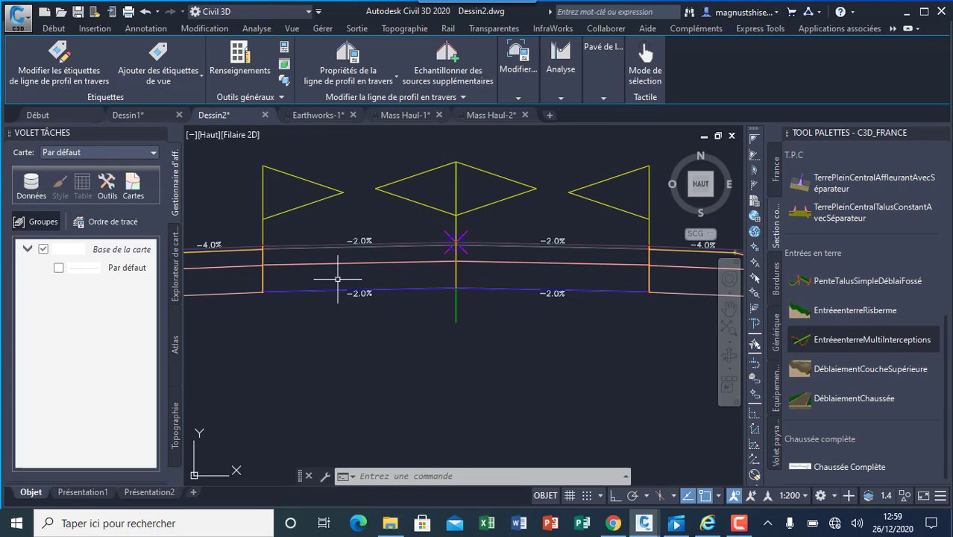
pyautogui.scroll(3, 344, 254)
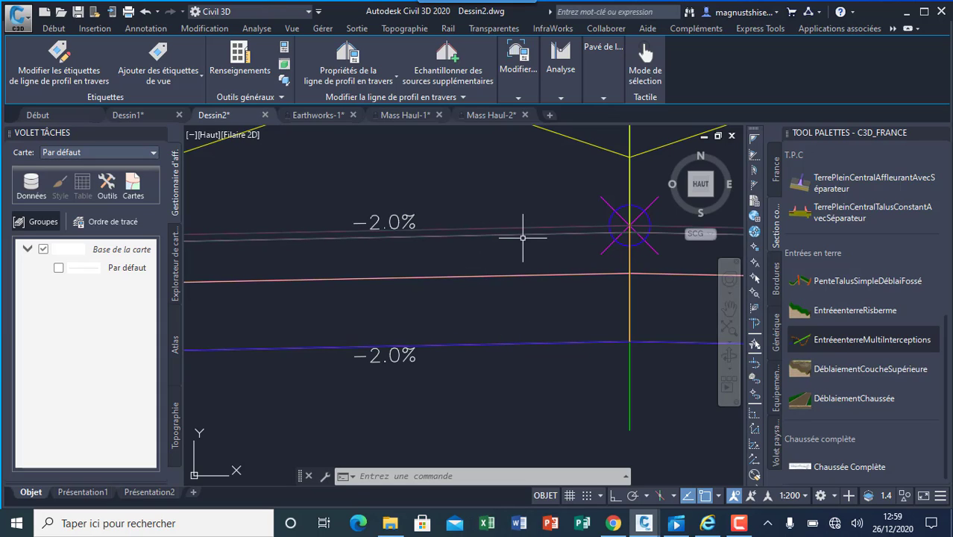
pyautogui.click(518, 275)
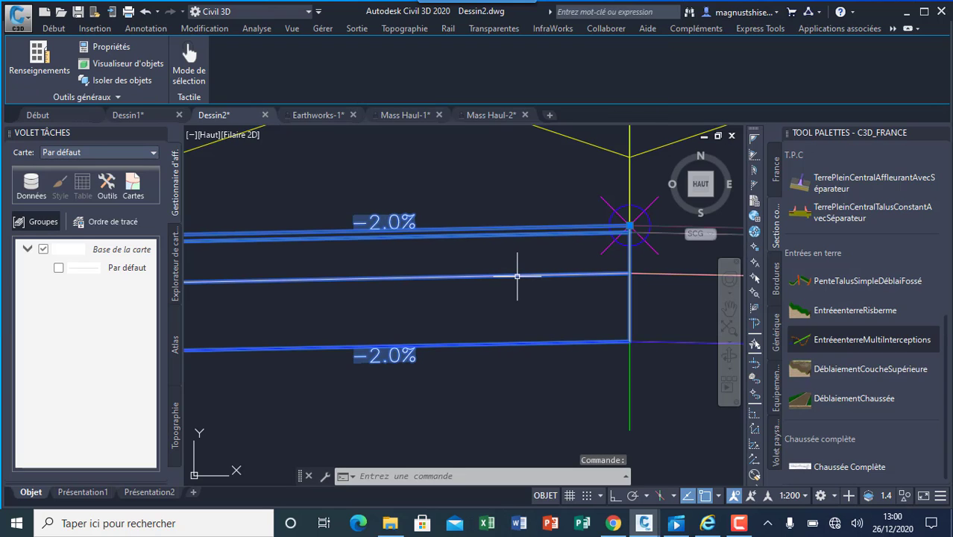
pyautogui.rightClick(518, 276)
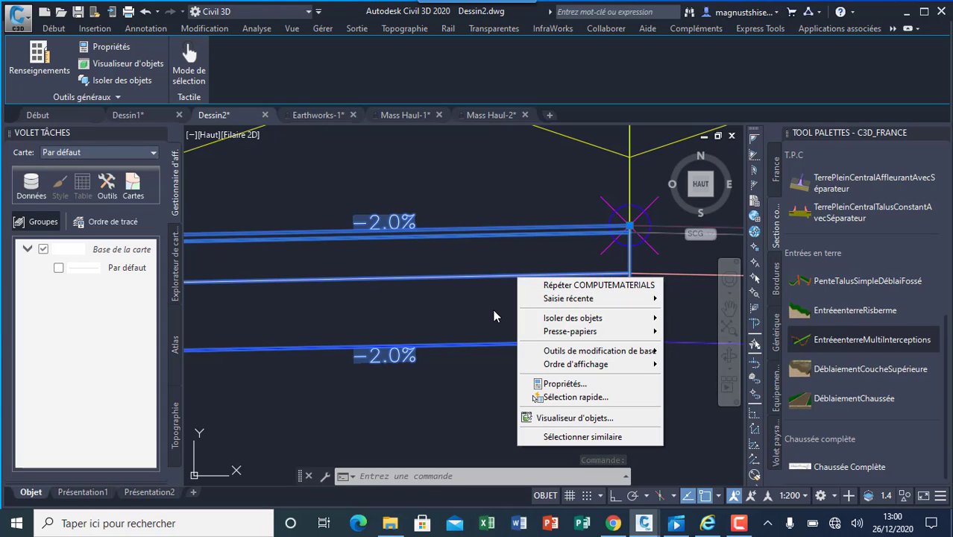
pyautogui.press('Escape')
pyautogui.press('Escape')
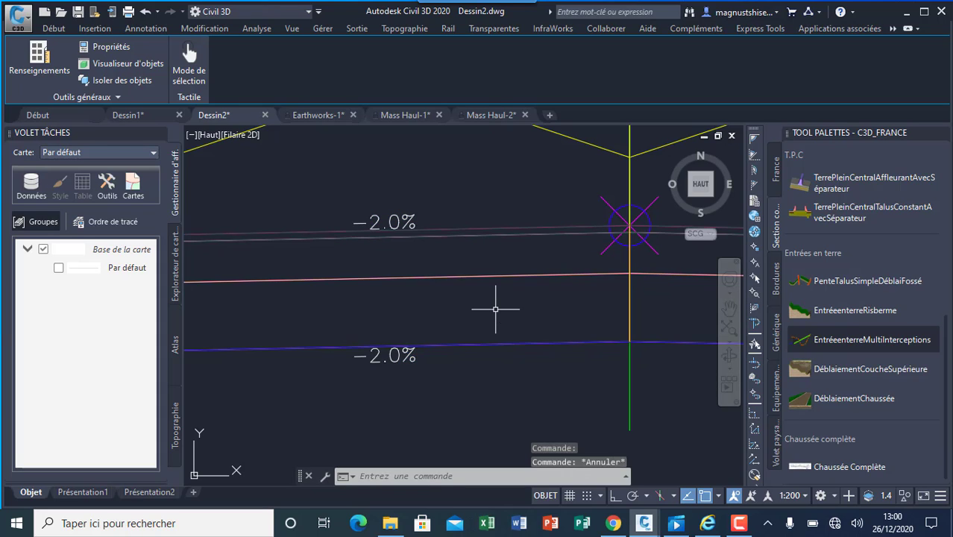
# Review the input parameters of the typical section's left lane subassembly, including its surfacing, base and subbase depths.
pyautogui.click(493, 274)
pyautogui.rightClick(492, 274)
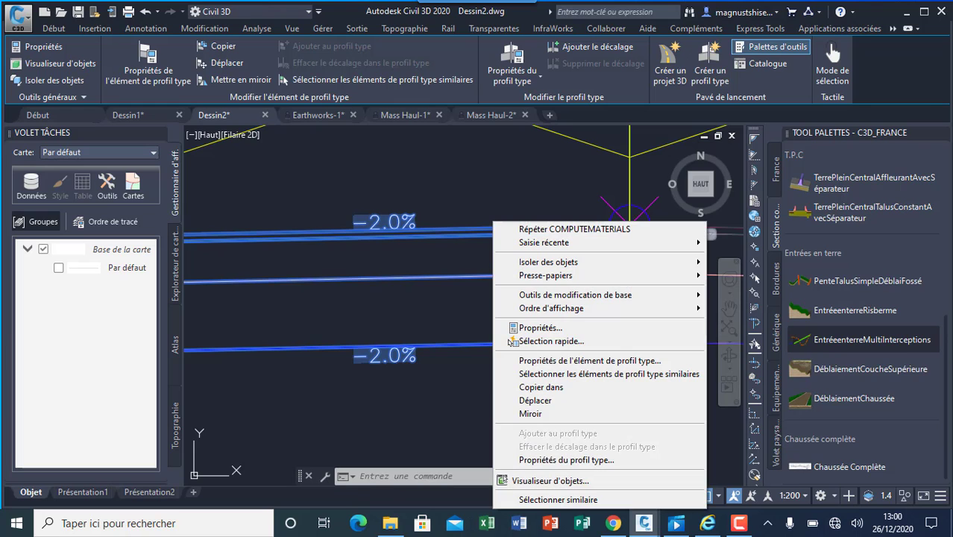
pyautogui.click(549, 363)
pyautogui.click(332, 124)
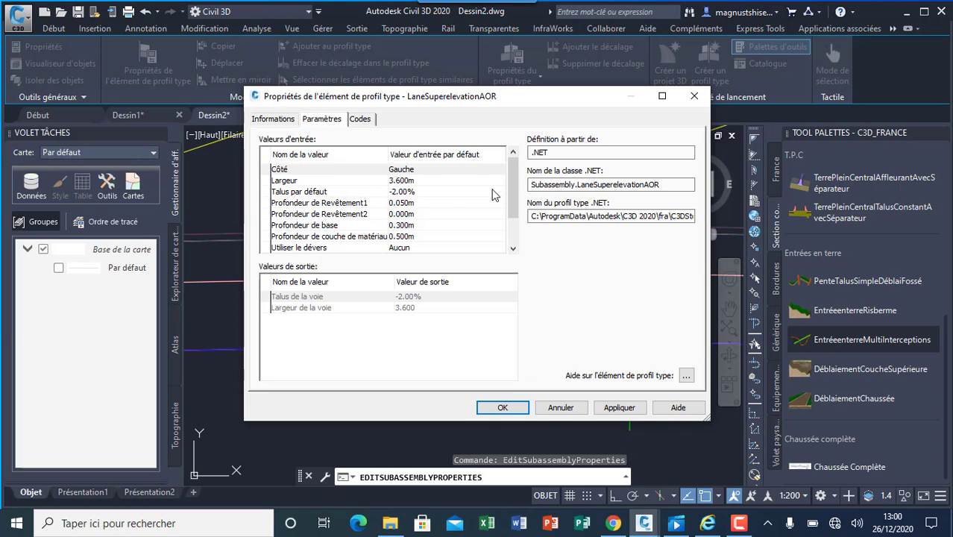
pyautogui.moveTo(510, 185); pyautogui.dragTo(510, 192)
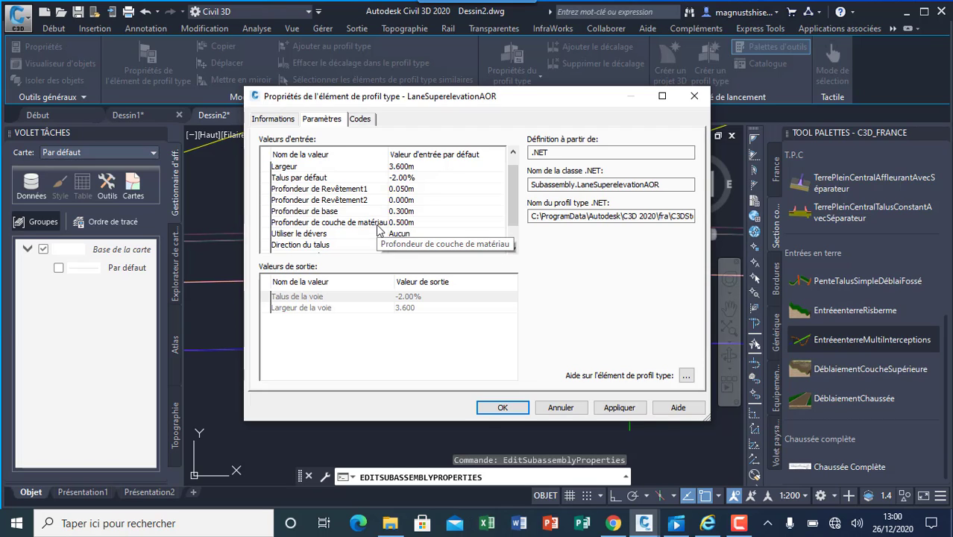
pyautogui.click(500, 408)
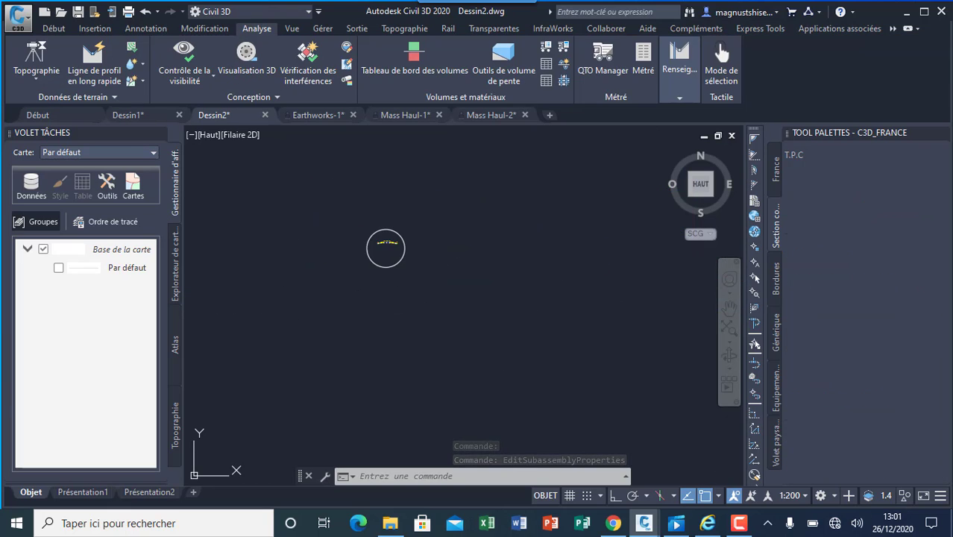
# Examine the cut and fill hatching and the pavement layers across several cross-section views.
pyautogui.scroll(-8, 379, 241)
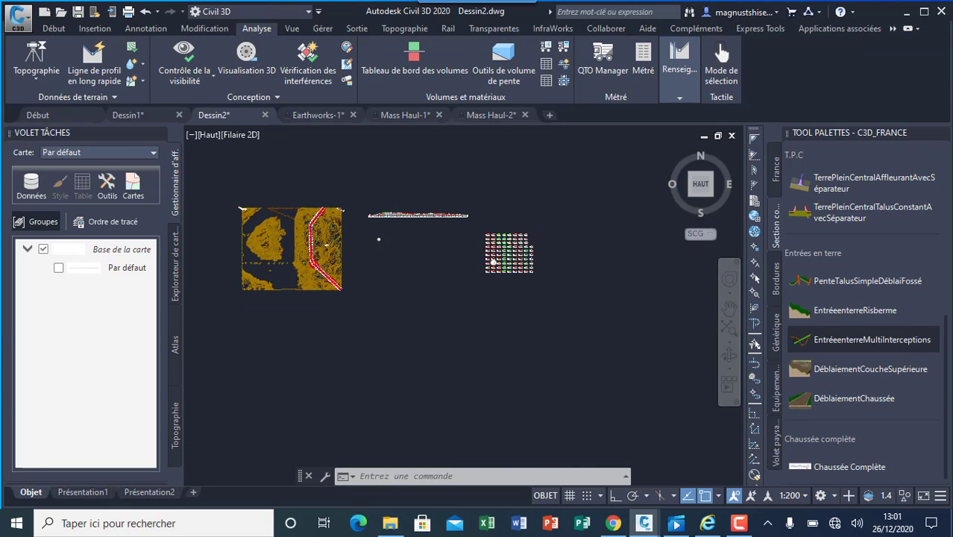
pyautogui.scroll(6, 495, 261)
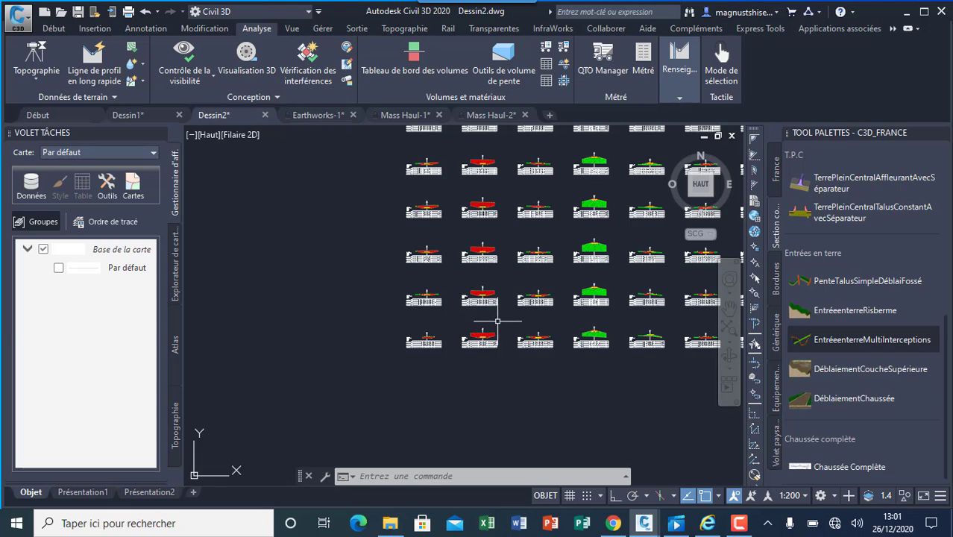
pyautogui.scroll(5, 499, 319)
pyautogui.scroll(5, 438, 257)
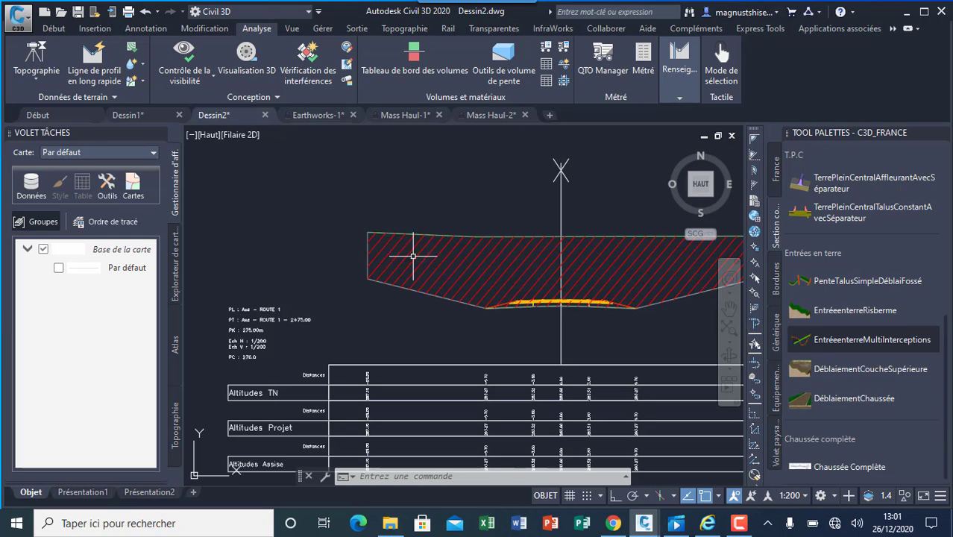
pyautogui.scroll(-5, 389, 254)
pyautogui.scroll(-2, 357, 243)
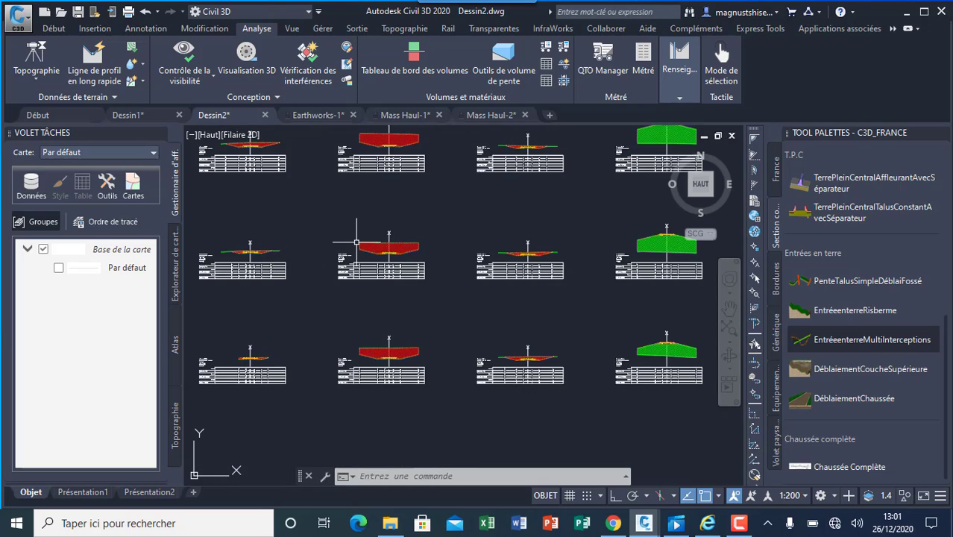
pyautogui.scroll(4, 653, 216)
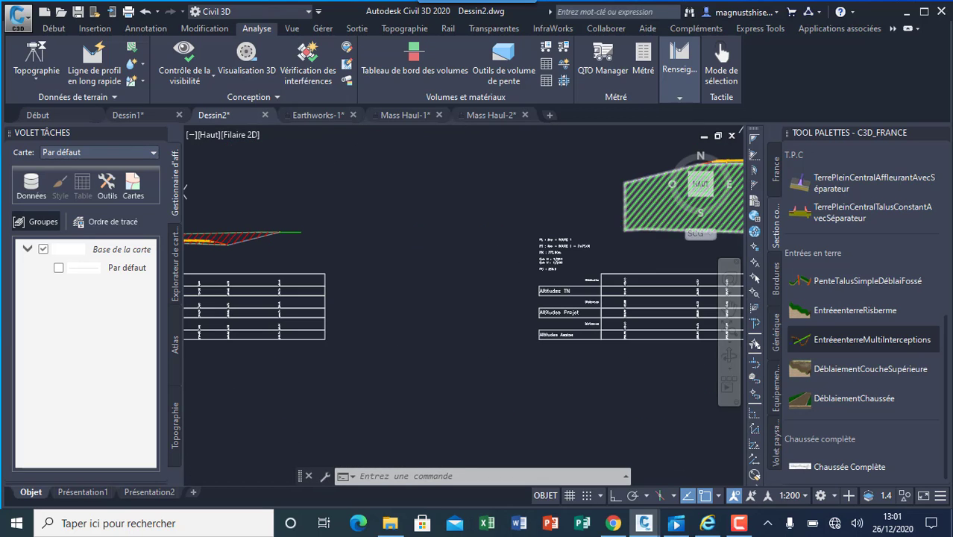
pyautogui.scroll(-6, 653, 217)
pyautogui.scroll(-3, 485, 224)
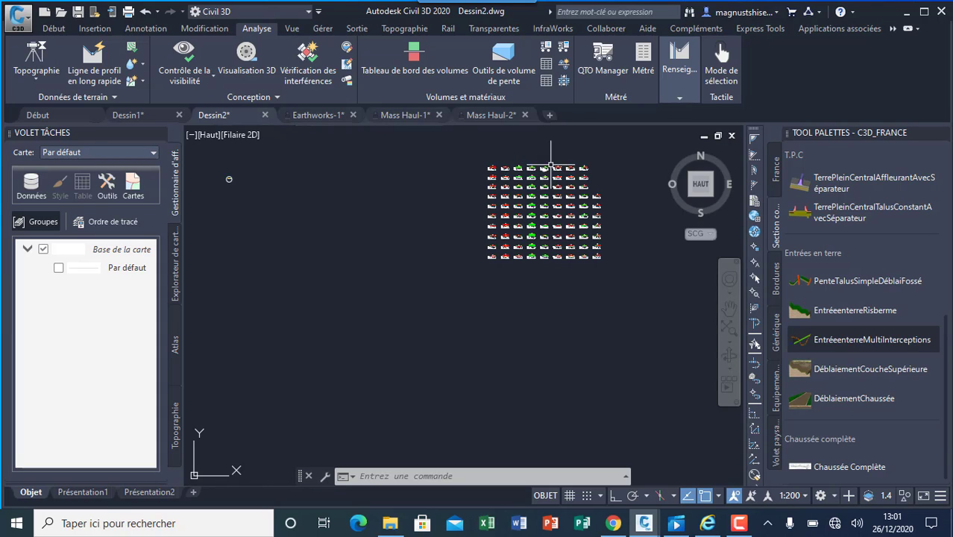
# Open the section view group properties for the cross-section view at station 0+00.00.
pyautogui.scroll(6, 484, 257)
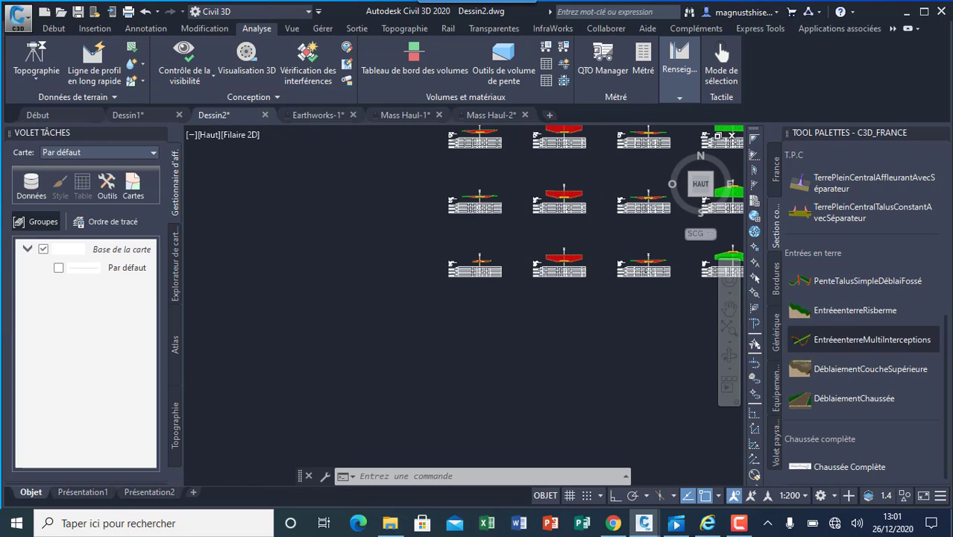
pyautogui.scroll(3, 470, 269)
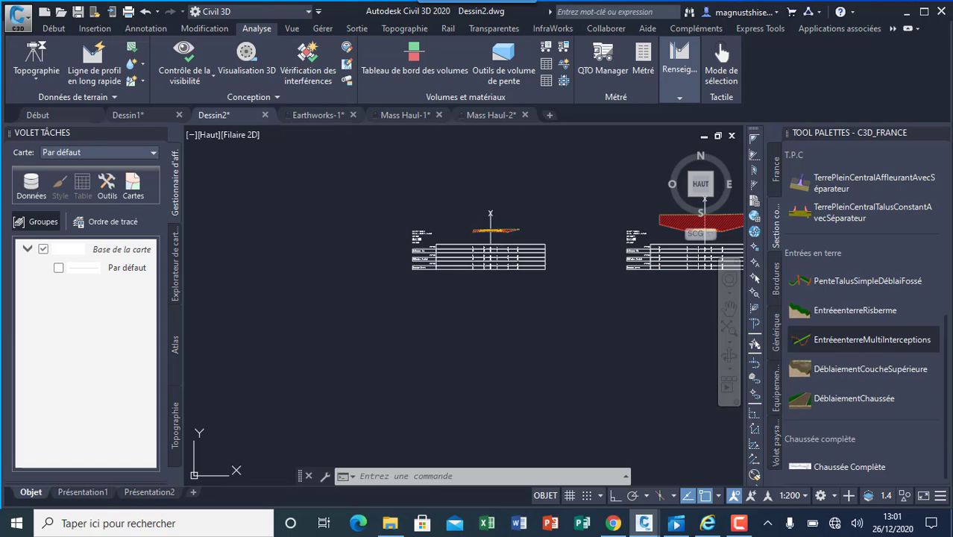
pyautogui.click(465, 243)
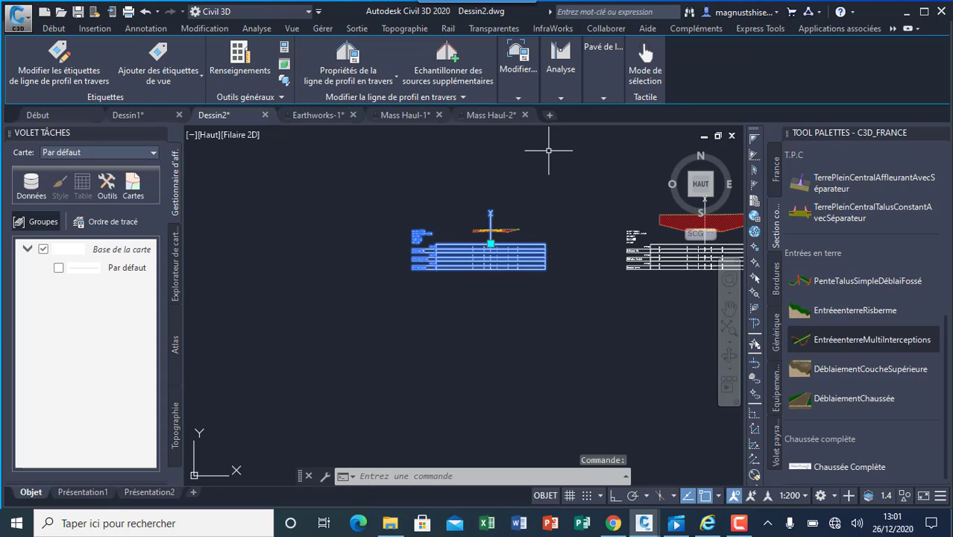
pyautogui.click(519, 98)
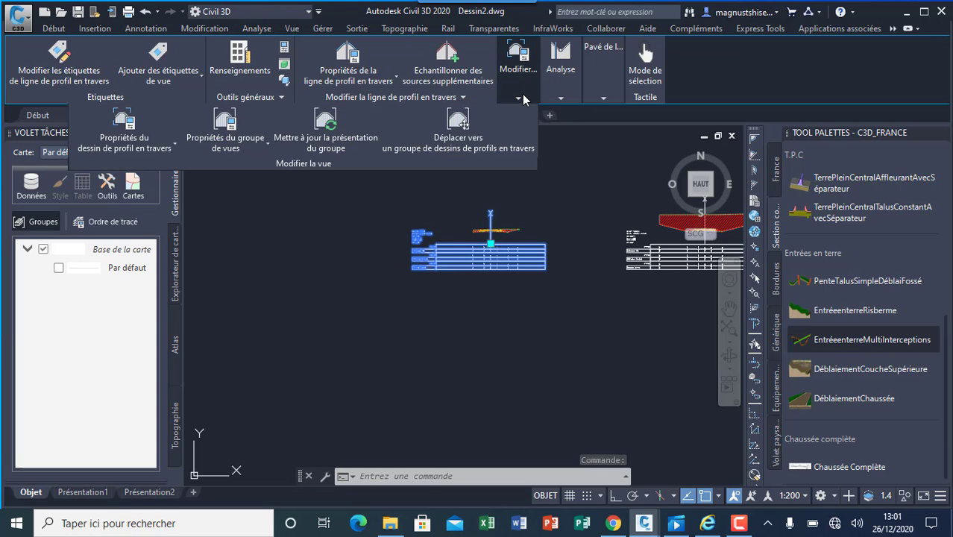
pyautogui.click(229, 122)
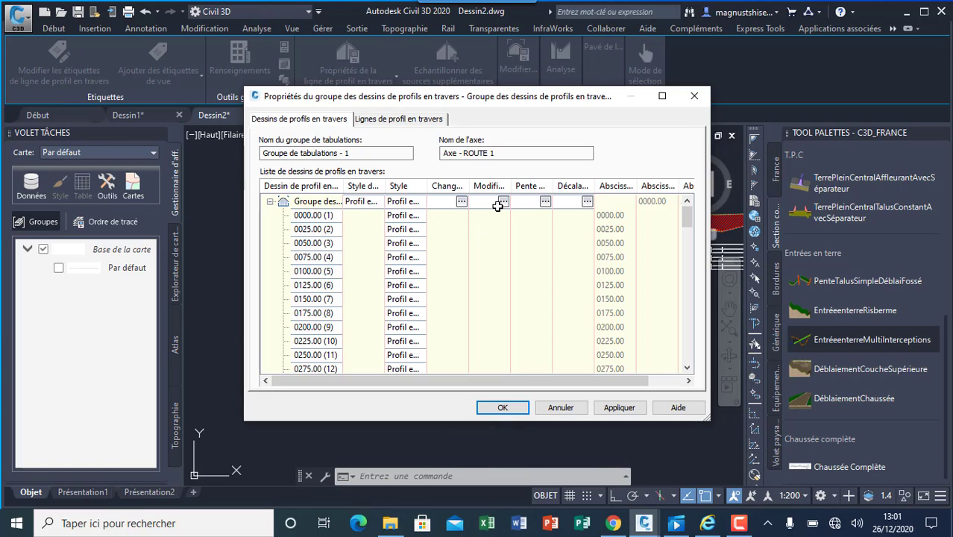
# Add a Matériau volume table to the group in the Matériaux (couleur) style, covering Roulement, Base and Fondation.
pyautogui.click(504, 201)
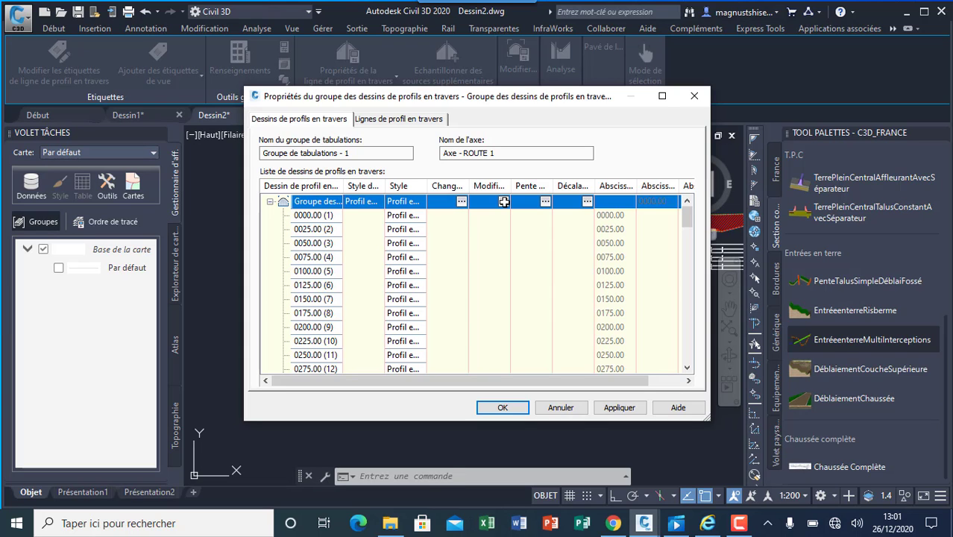
pyautogui.click(504, 201)
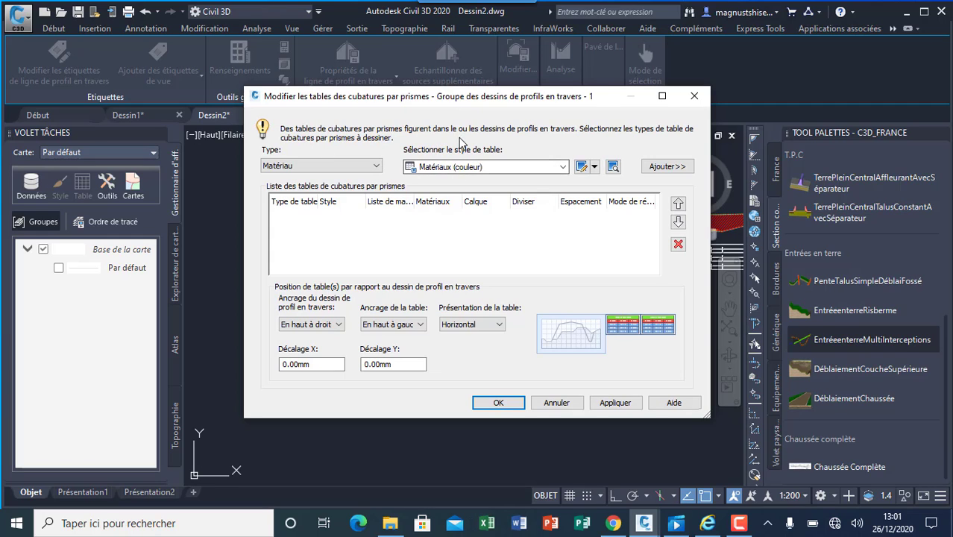
pyautogui.click(672, 167)
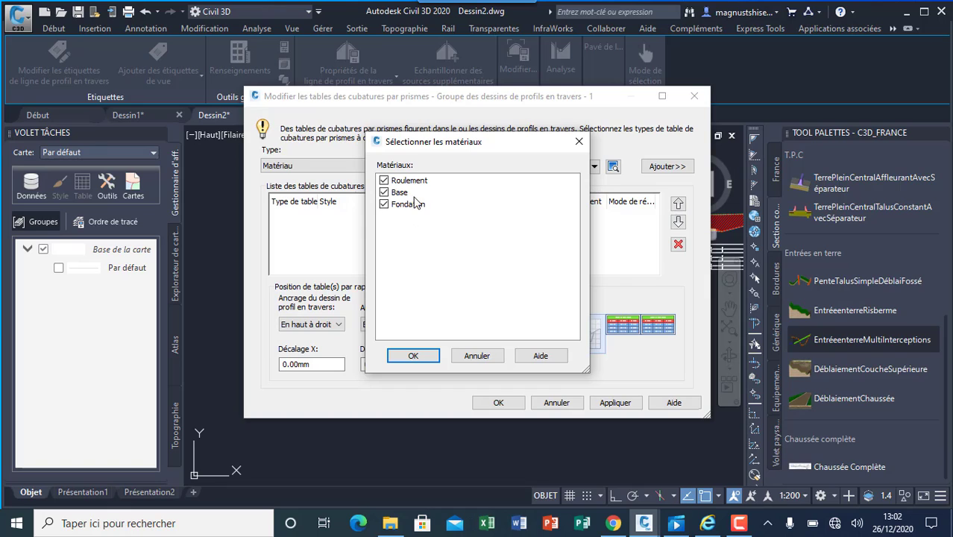
pyautogui.click(432, 355)
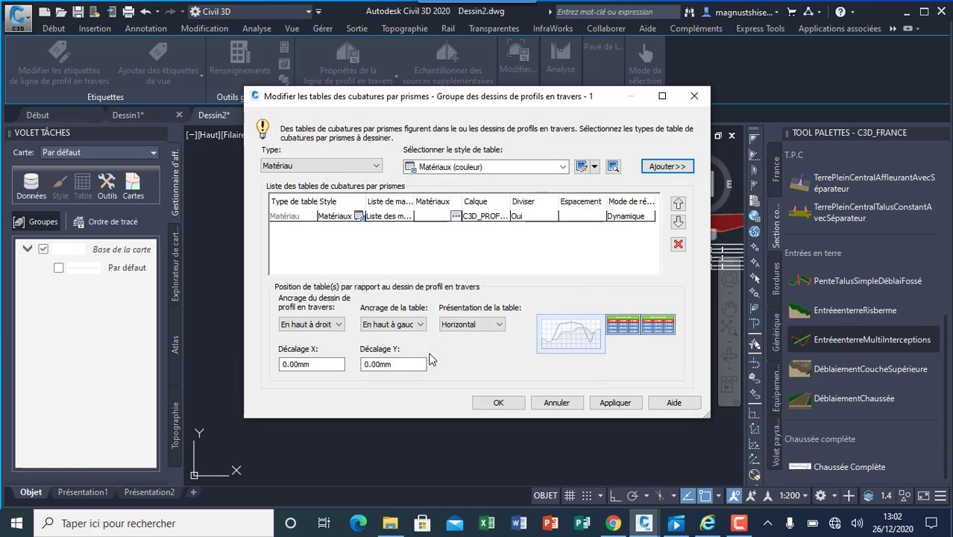
# Add a Volume total table in the Standard style using Liste des matériaux - (2), then accept the tables and group properties.
pyautogui.click(376, 167)
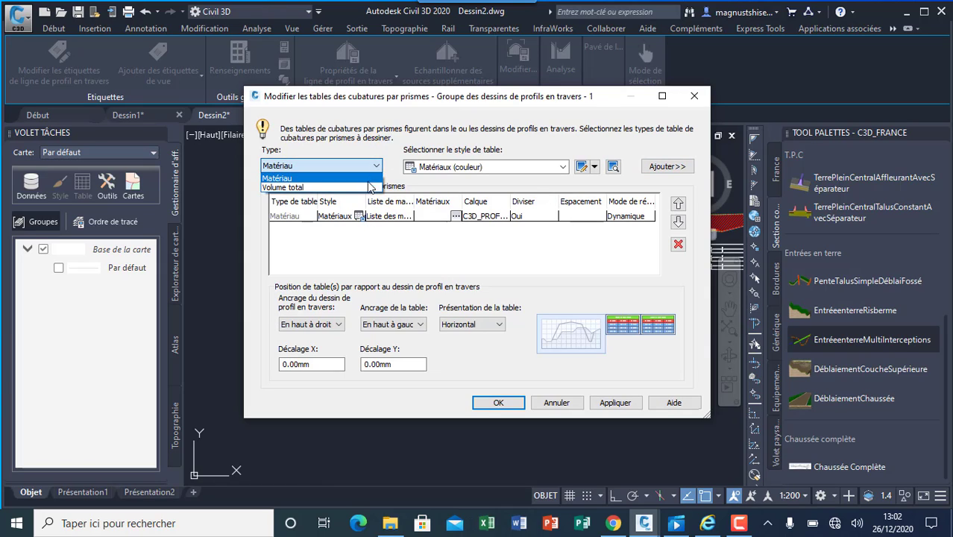
pyautogui.click(364, 187)
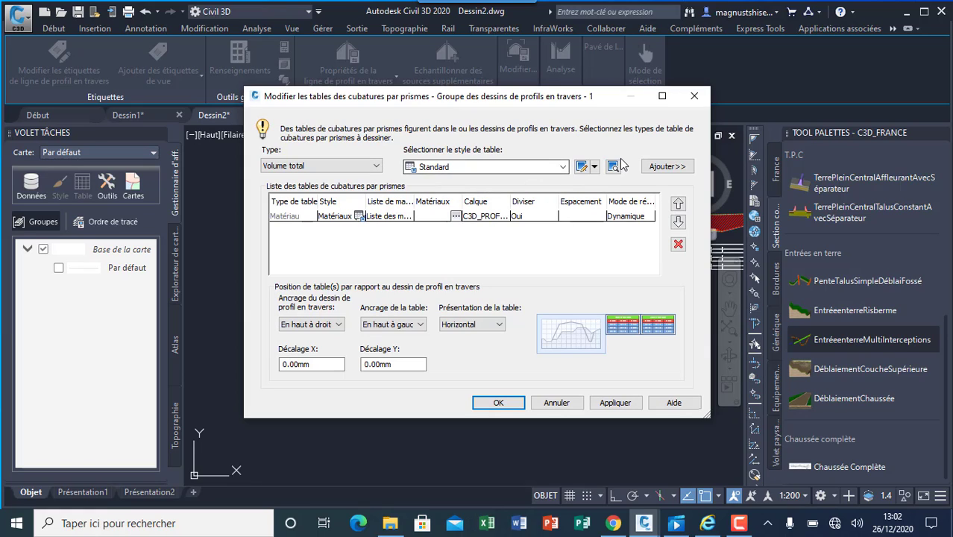
pyautogui.click(667, 168)
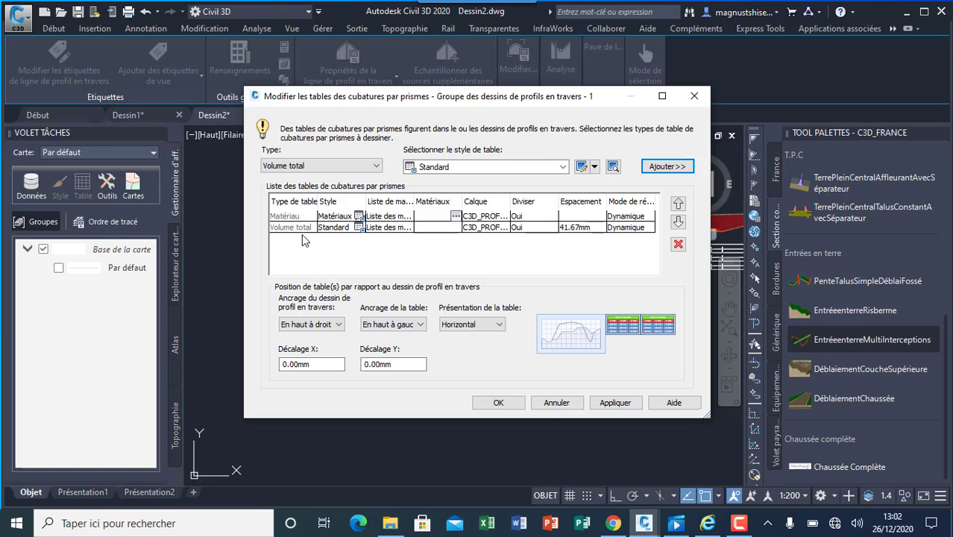
pyautogui.click(407, 229)
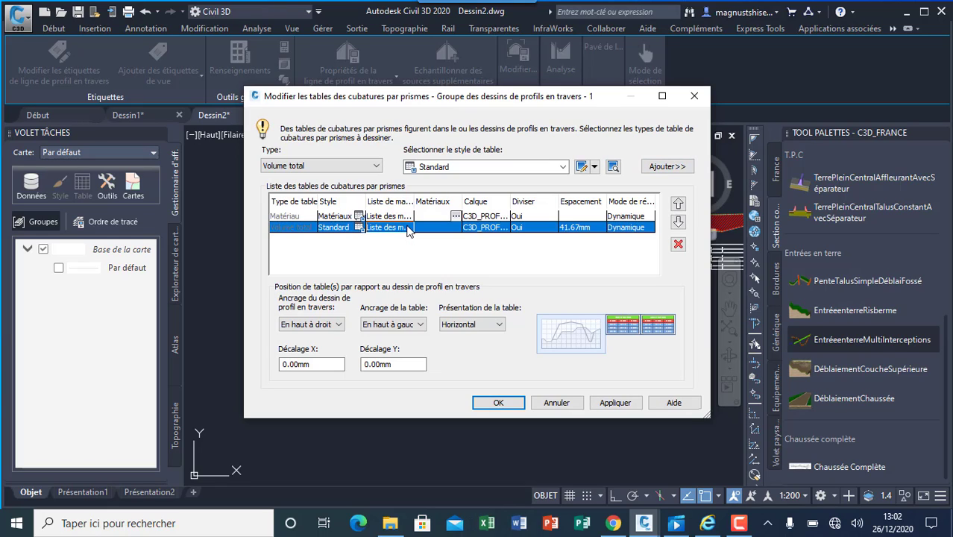
pyautogui.click(408, 229)
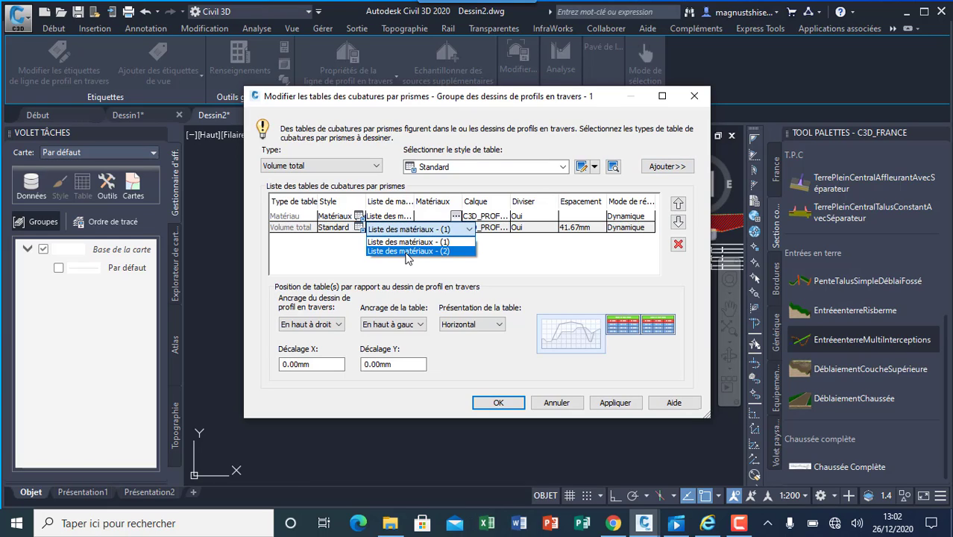
pyautogui.click(408, 252)
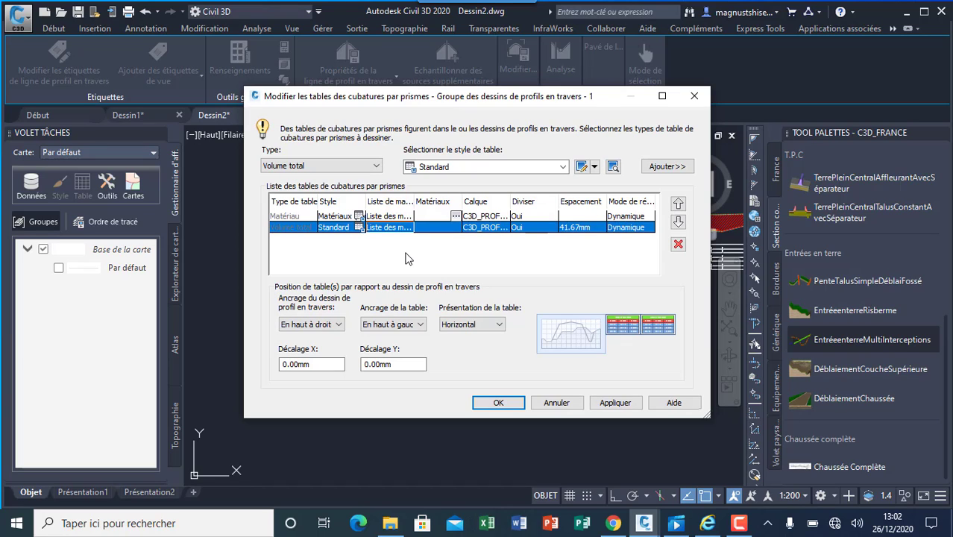
pyautogui.click(499, 401)
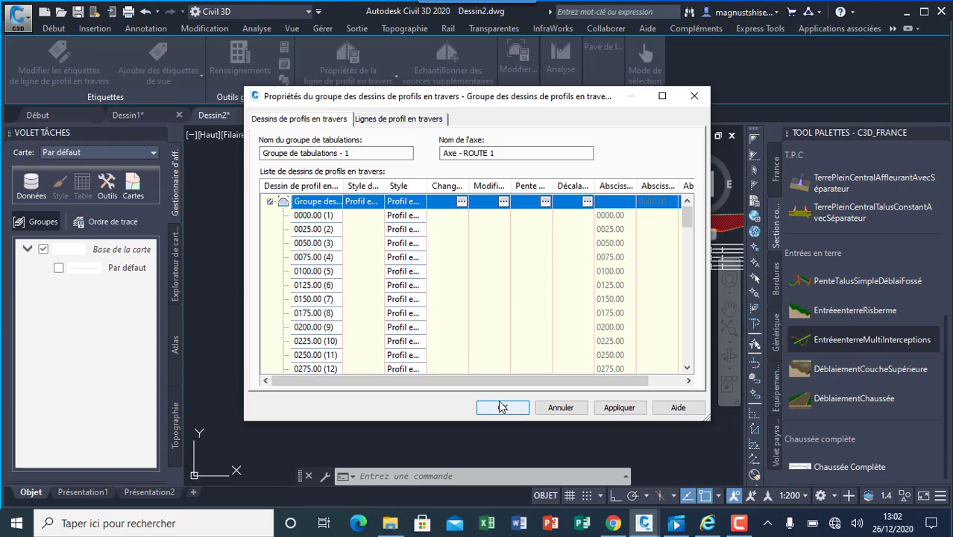
pyautogui.click(501, 407)
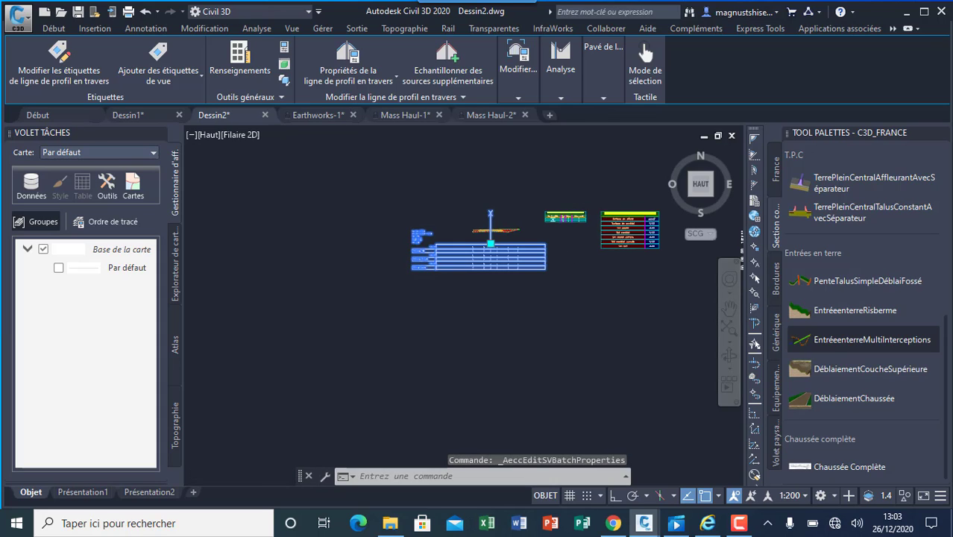
# Examine the material and total volume tables beside the cross-section views at stations 0+00.00 and 0+25.00.
pyautogui.scroll(4, 606, 214)
pyautogui.scroll(4, 589, 208)
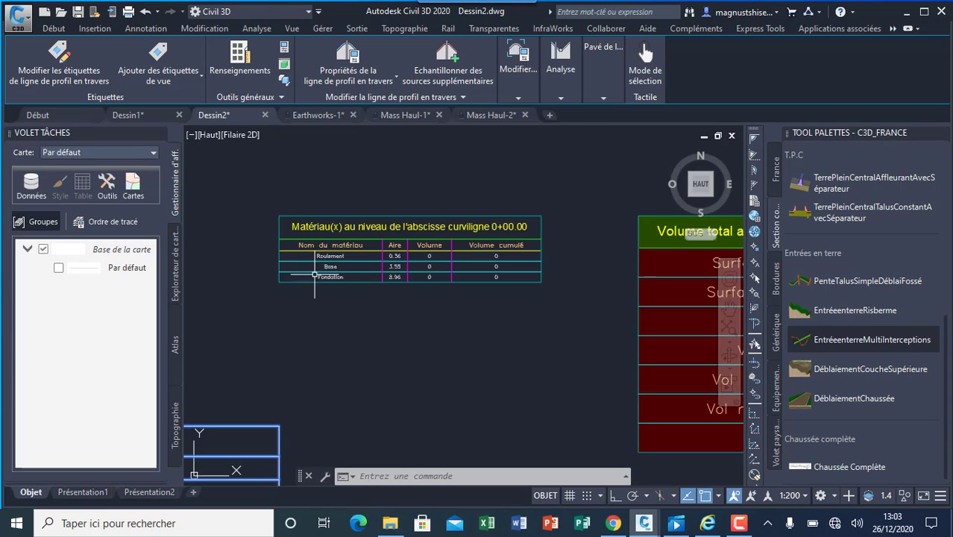
pyautogui.scroll(-2, 308, 270)
pyautogui.scroll(1, 559, 248)
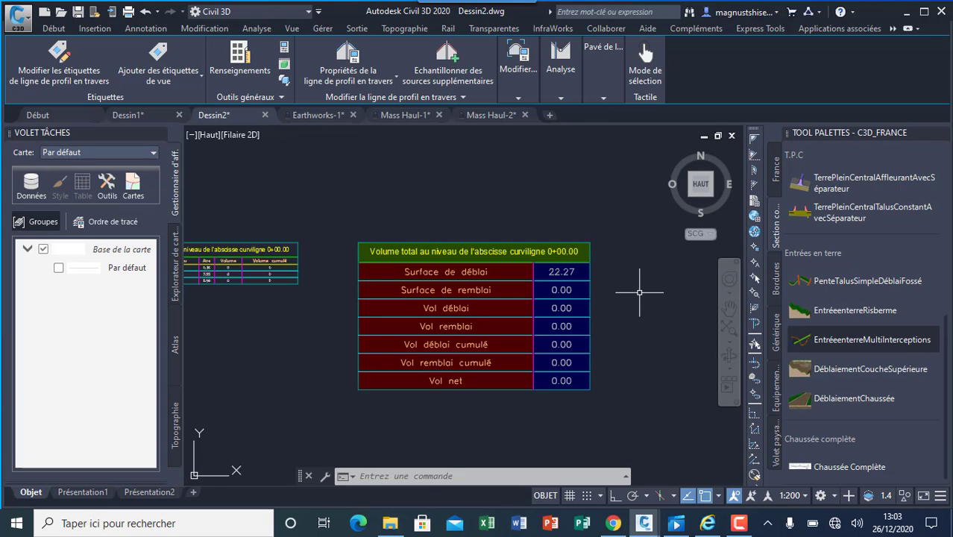
pyautogui.scroll(-4, 633, 372)
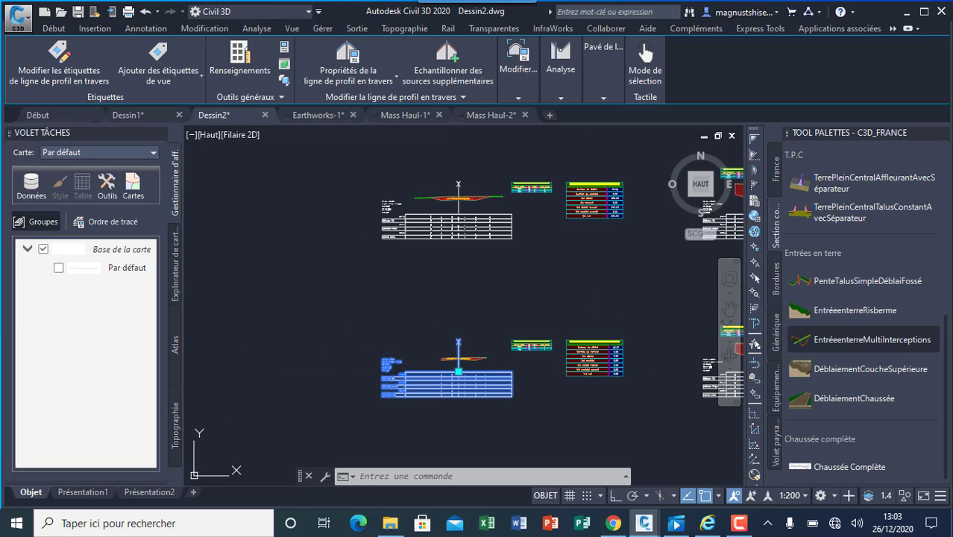
pyautogui.scroll(4, 458, 353)
pyautogui.scroll(-4, 429, 344)
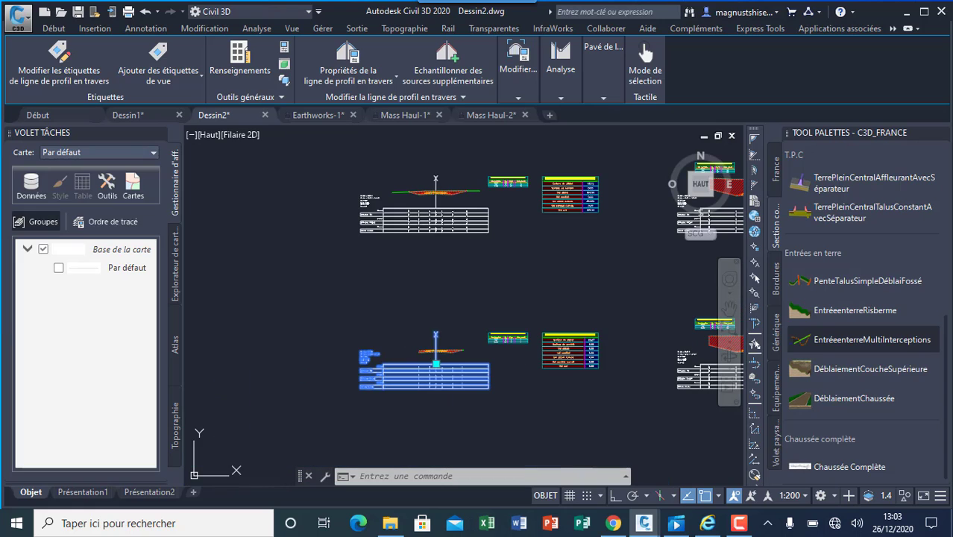
pyautogui.scroll(3, 446, 176)
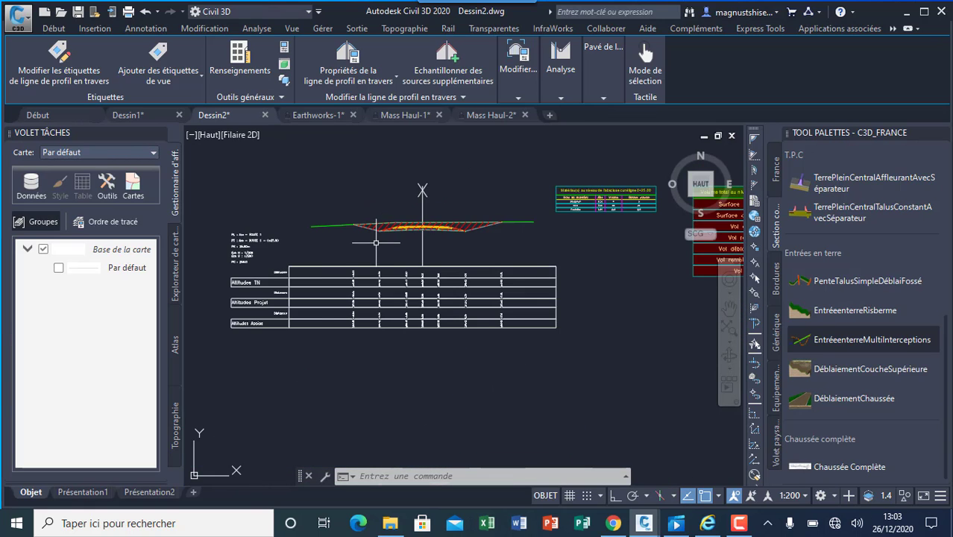
pyautogui.scroll(-3, 376, 243)
pyautogui.scroll(3, 508, 241)
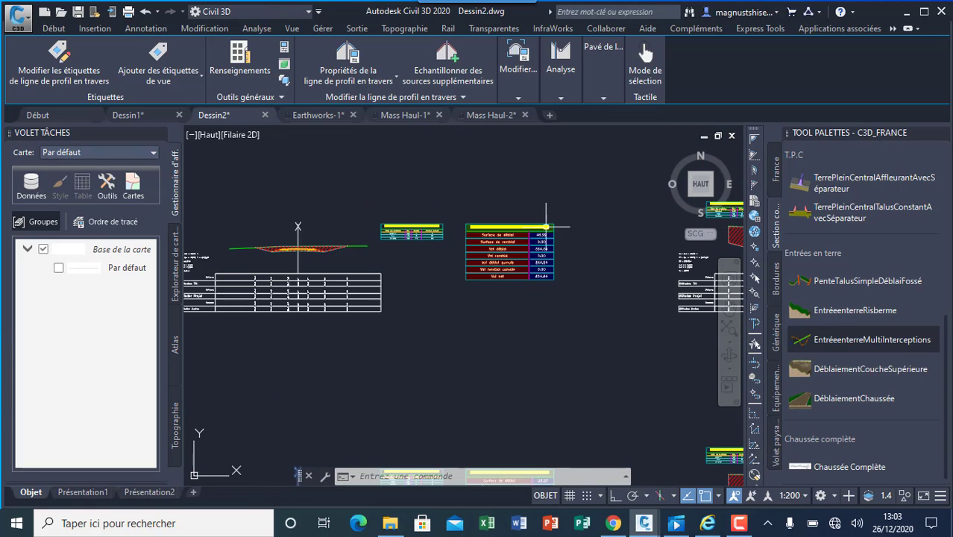
pyautogui.scroll(2, 546, 226)
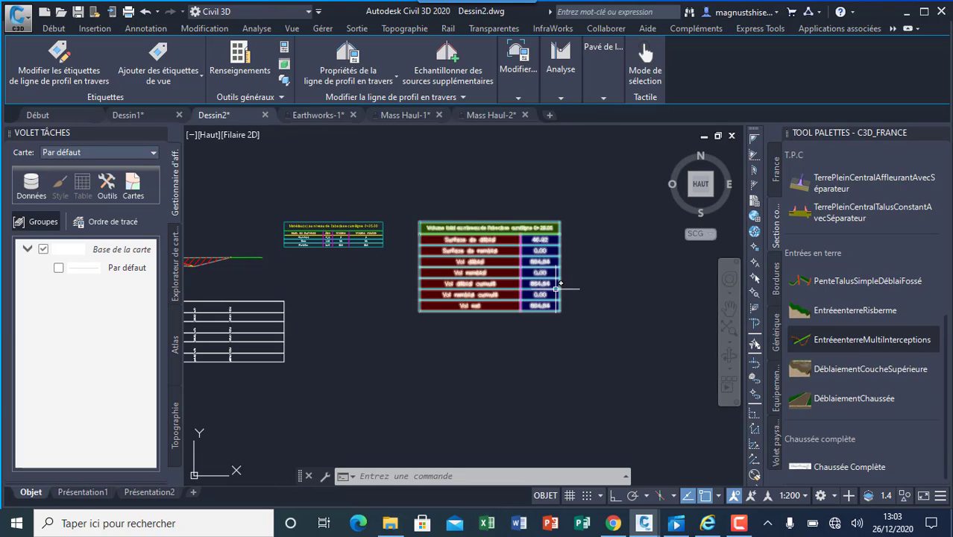
# Update the section view group layout to separate the volume tables from the neighbouring cross-sections.
pyautogui.scroll(-5, 552, 313)
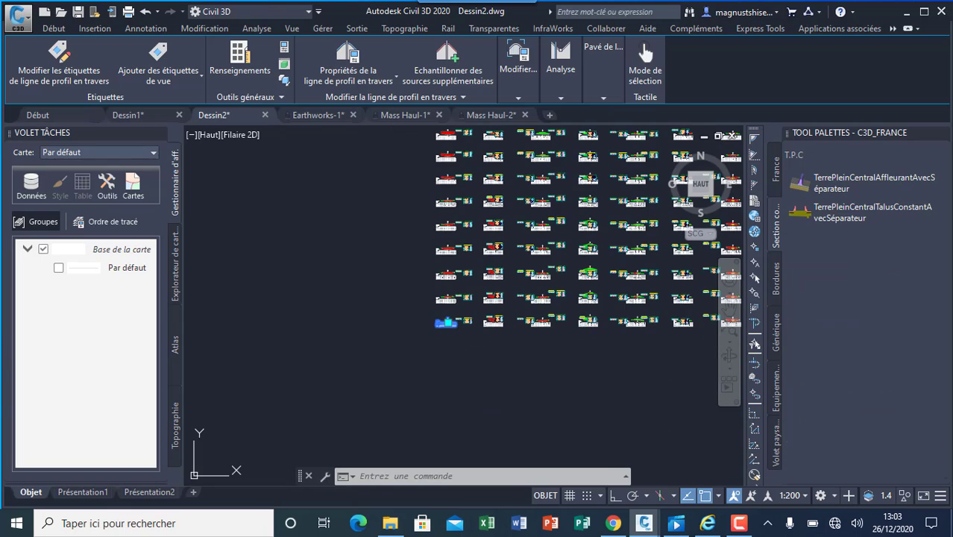
pyautogui.scroll(3, 595, 272)
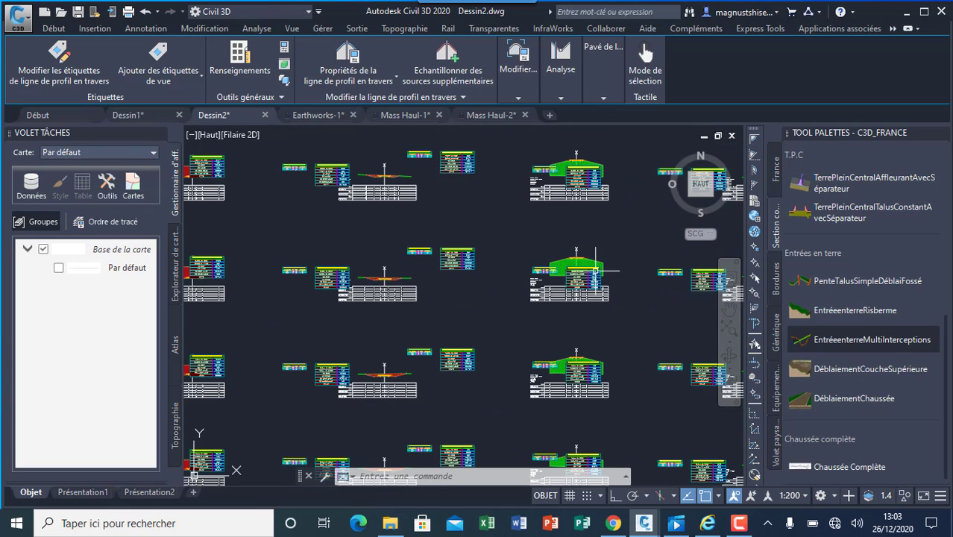
pyautogui.scroll(-5, 597, 270)
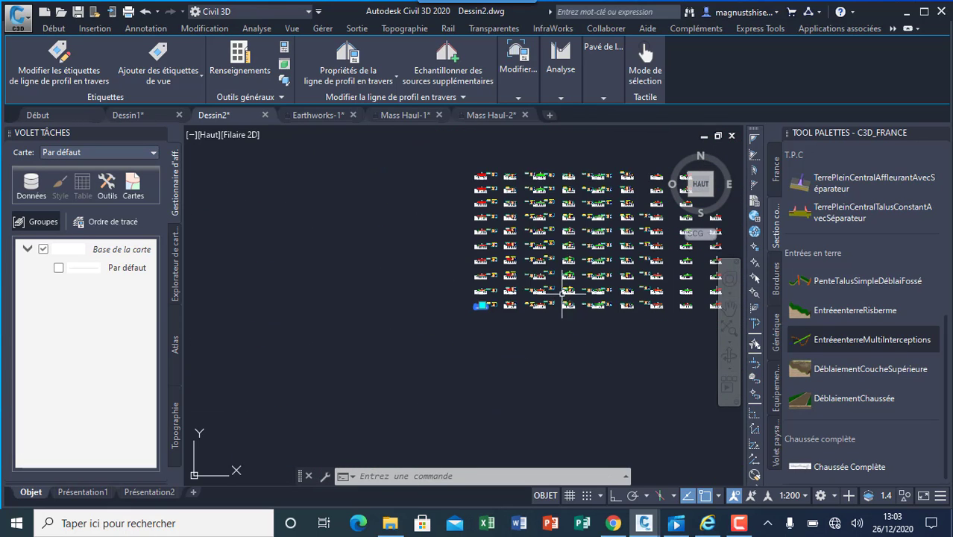
pyautogui.click(520, 95)
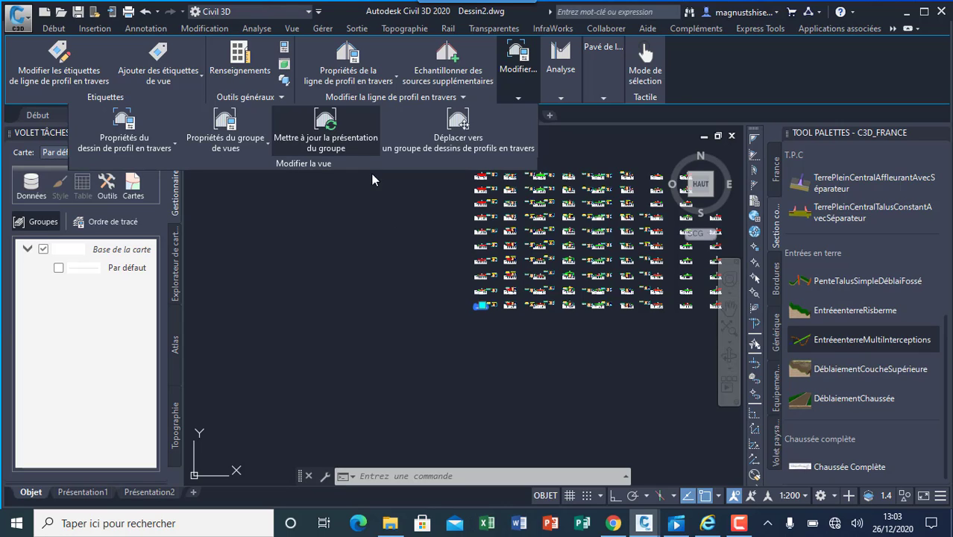
pyautogui.click(339, 131)
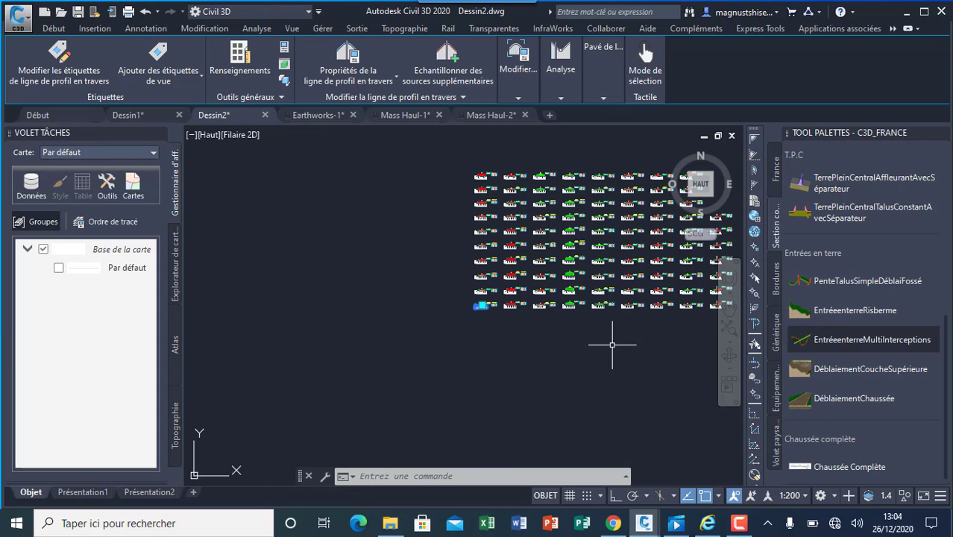
# Examine the rearranged cross-sections and the material and total volume tables at station 7+50.00.
pyautogui.scroll(5, 575, 306)
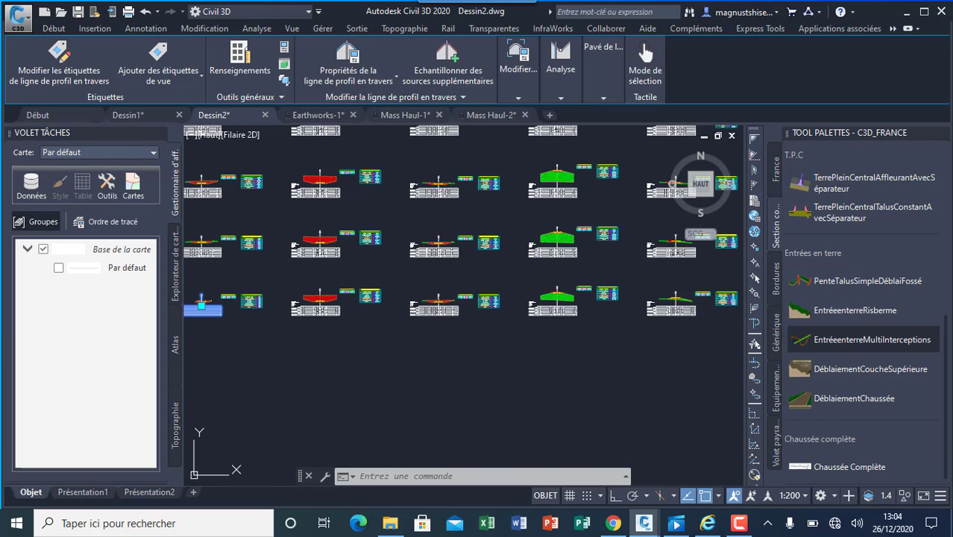
pyautogui.scroll(3, 561, 304)
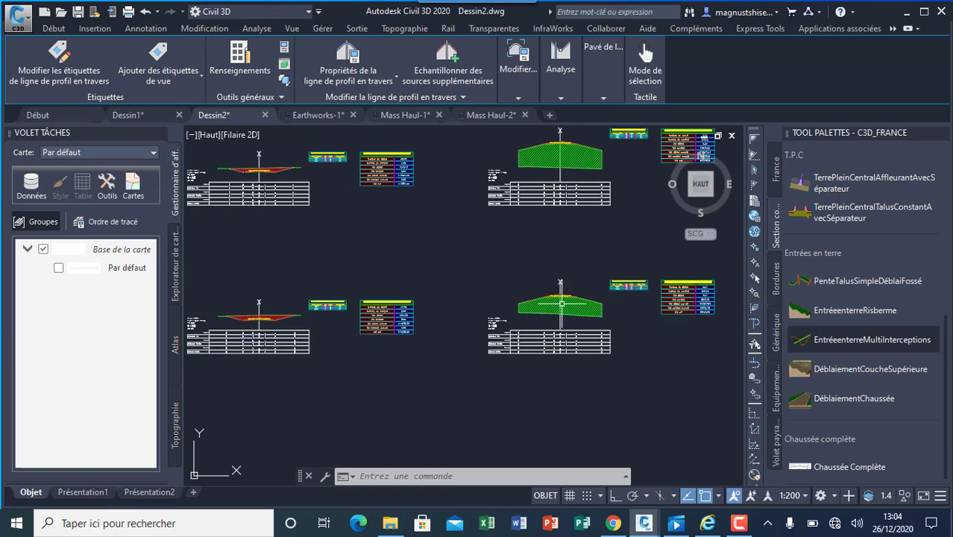
pyautogui.scroll(5, 561, 303)
pyautogui.scroll(-4, 507, 295)
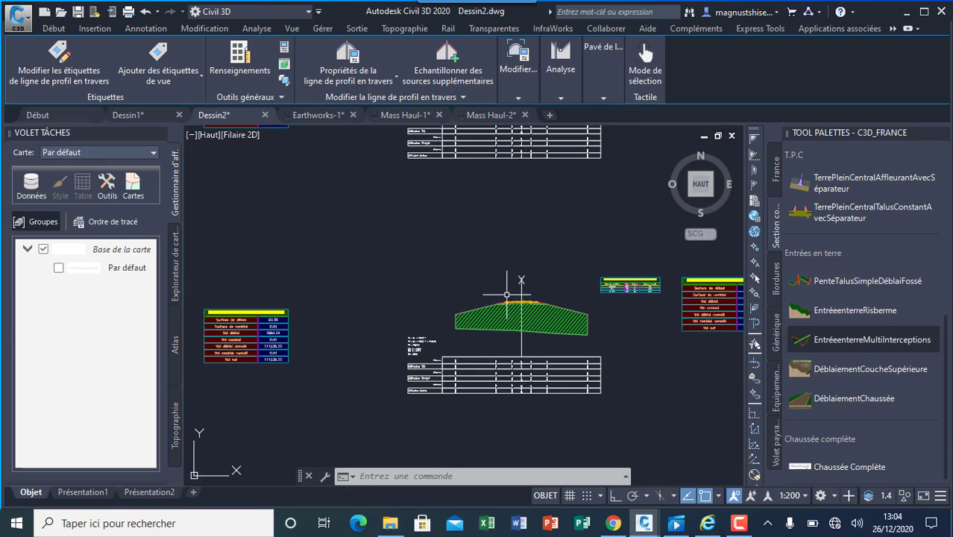
pyautogui.scroll(-4, 642, 306)
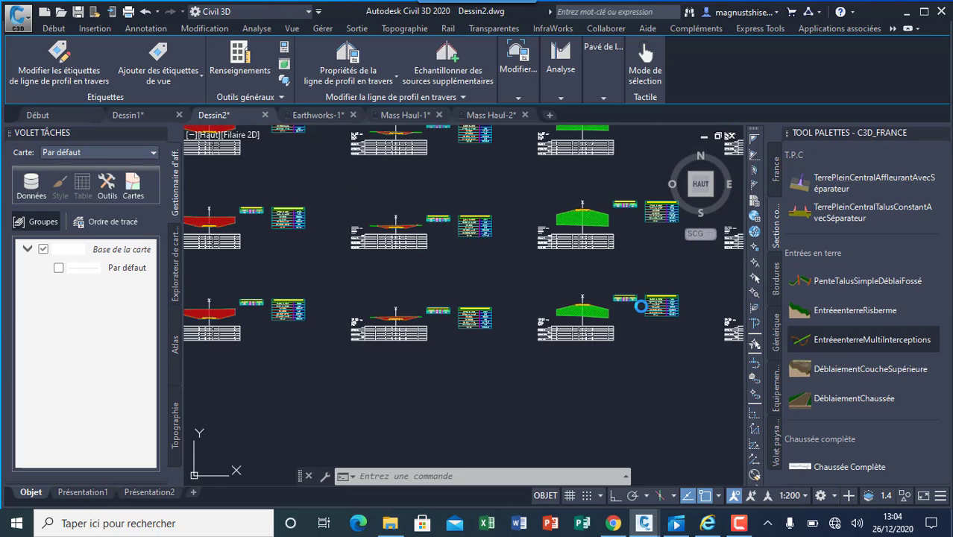
pyautogui.scroll(6, 641, 307)
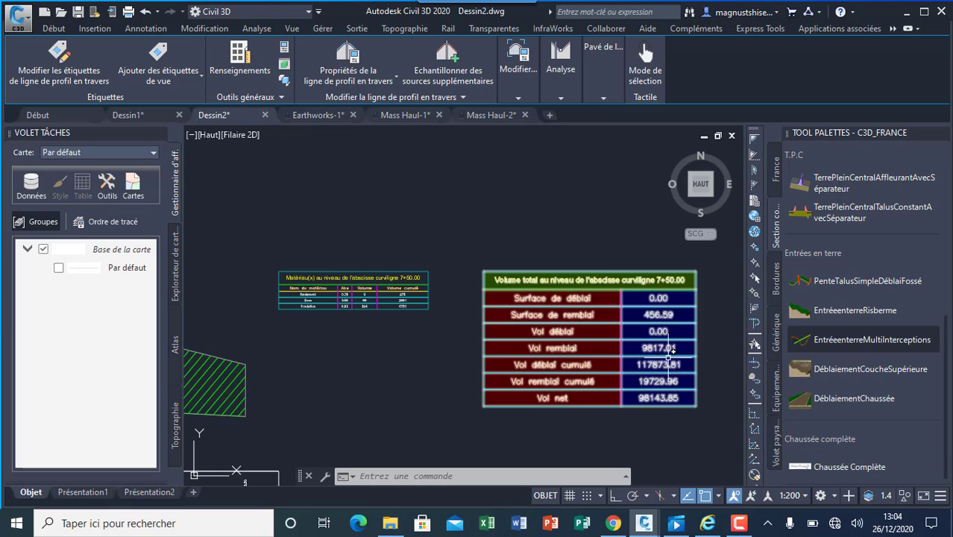
pyautogui.scroll(-3, 671, 349)
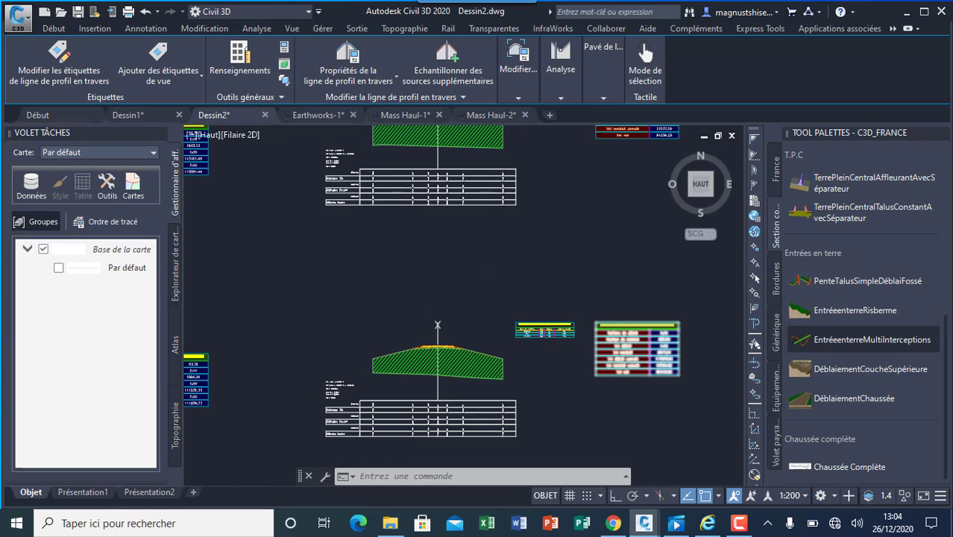
# Clear the section view selection and set up a quantities report for Axe - ROUTE 1, Groupe de tabulations - 1, using Liste des matériaux - (2).
pyautogui.scroll(-8, 637, 343)
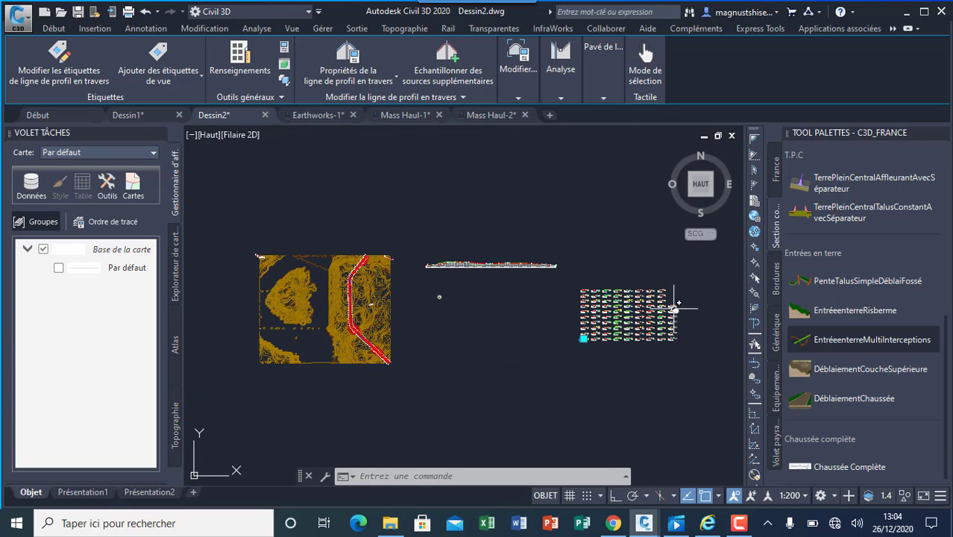
pyautogui.scroll(5, 675, 307)
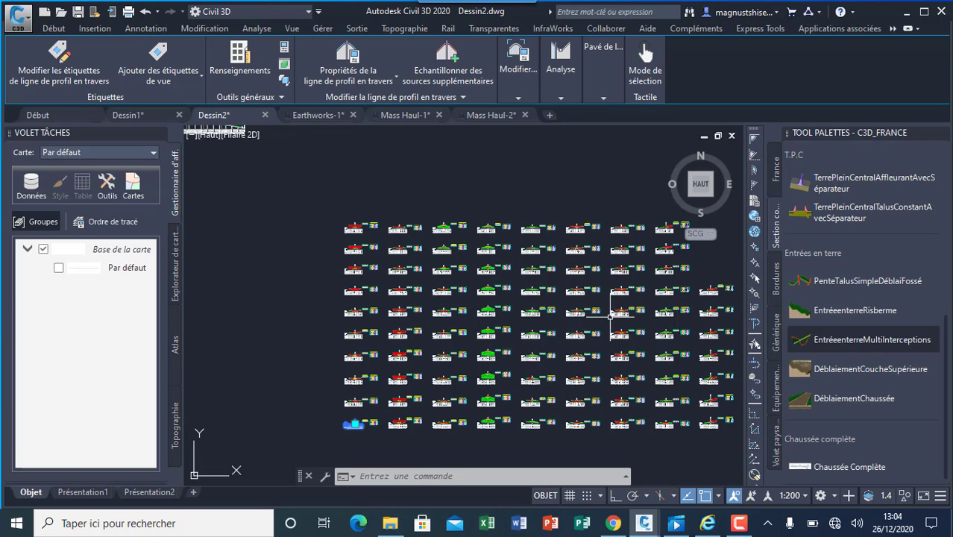
pyautogui.press('Escape')
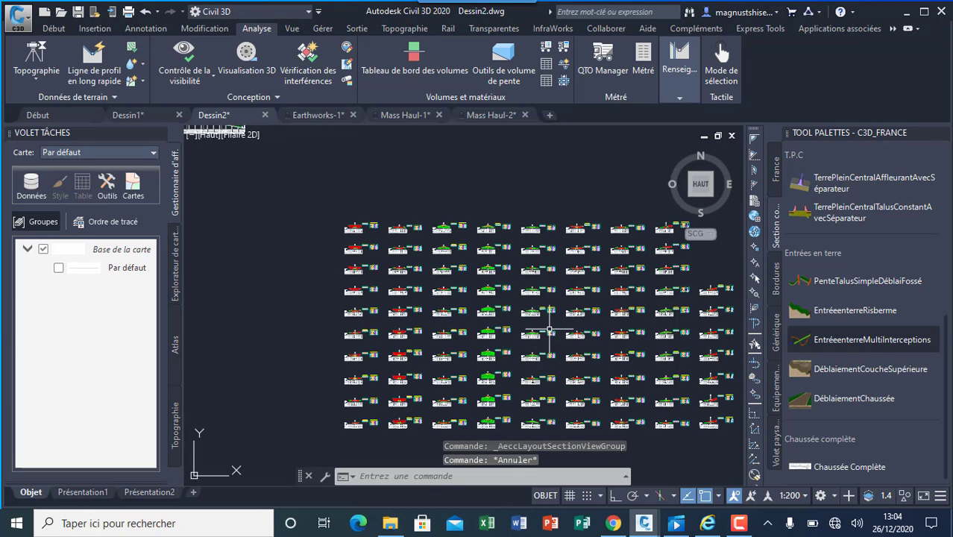
pyautogui.scroll(-2, 522, 243)
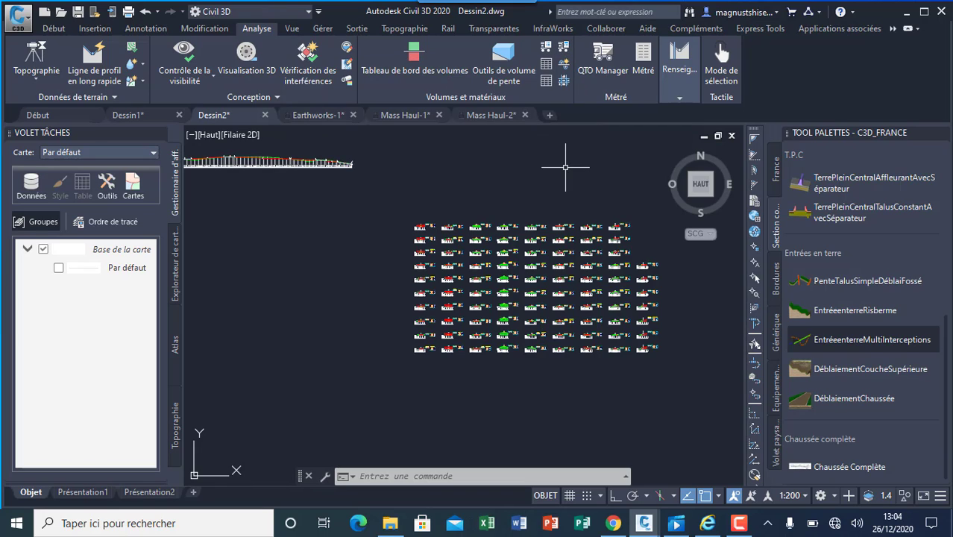
pyautogui.click(547, 49)
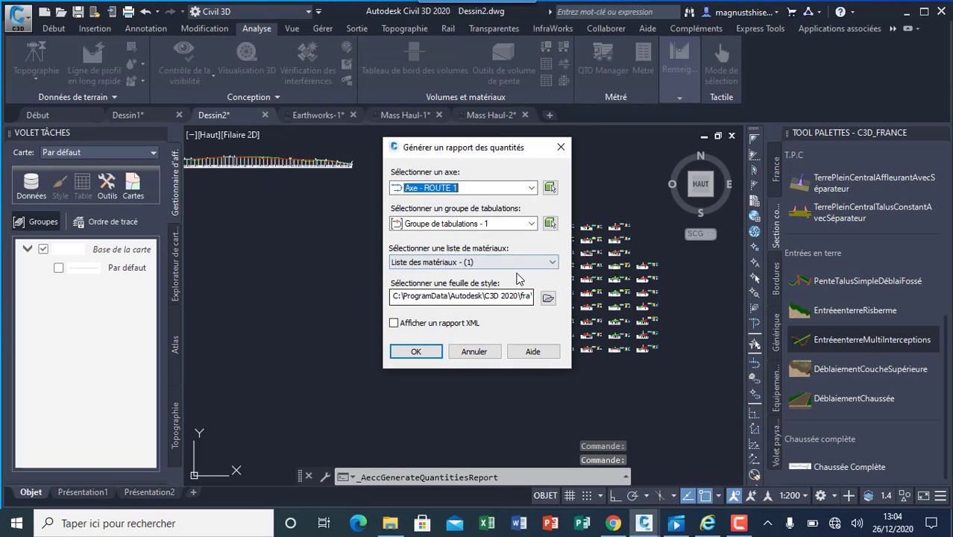
pyautogui.click(499, 262)
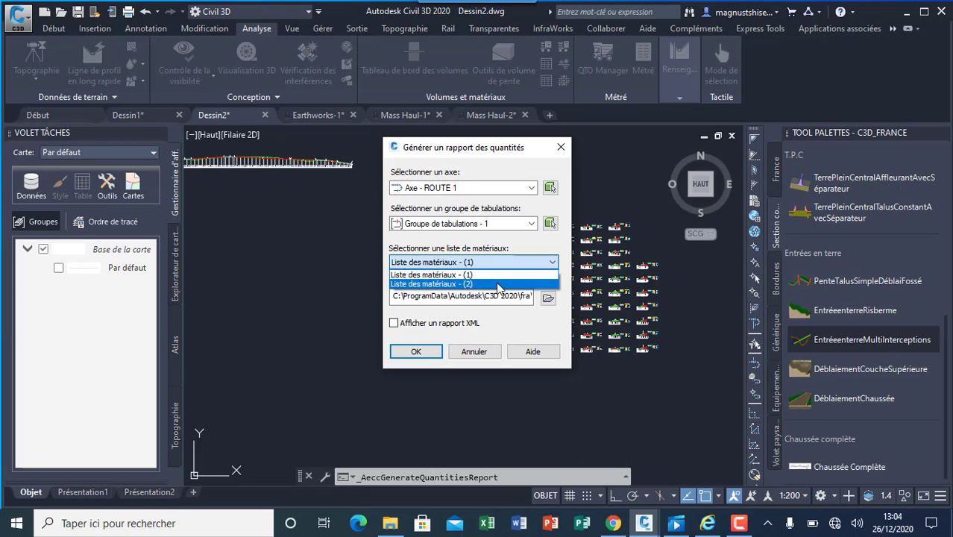
pyautogui.click(500, 285)
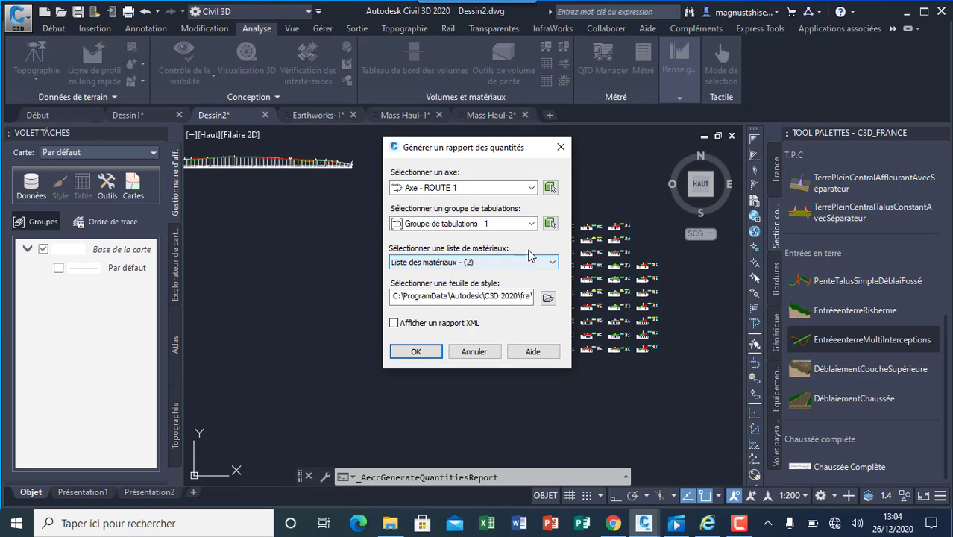
# Generate the quantities report with the earthwork style sheet and allow the page to load in Internet Explorer.
pyautogui.click(547, 298)
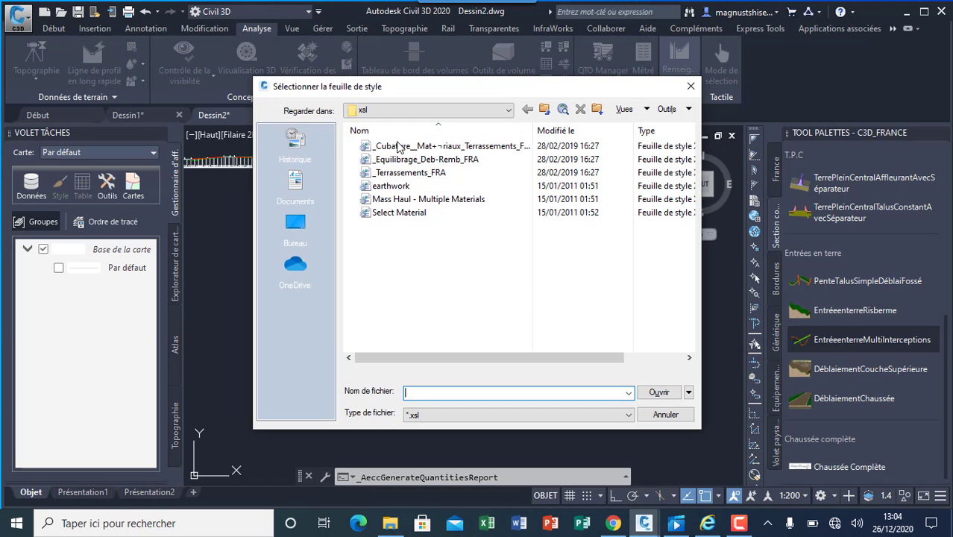
pyautogui.click(413, 188)
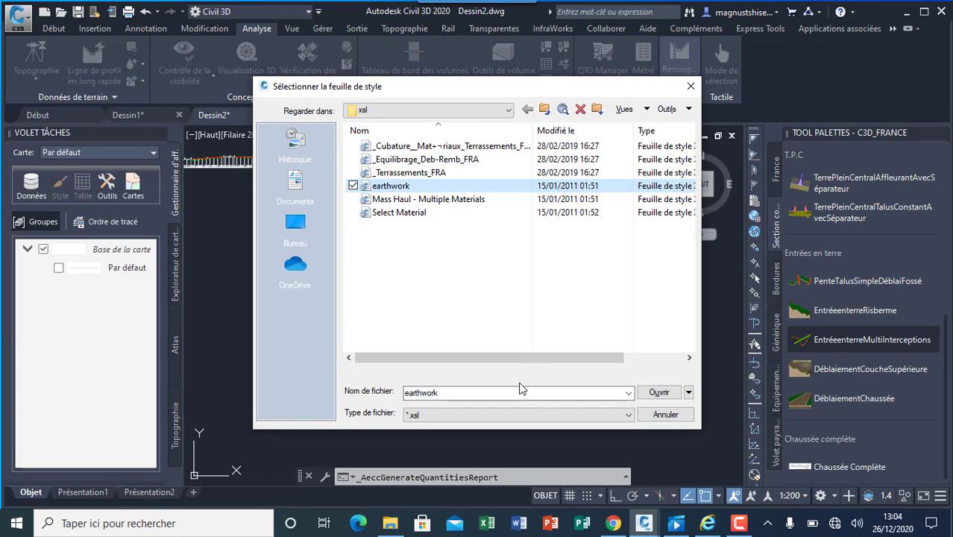
pyautogui.click(659, 392)
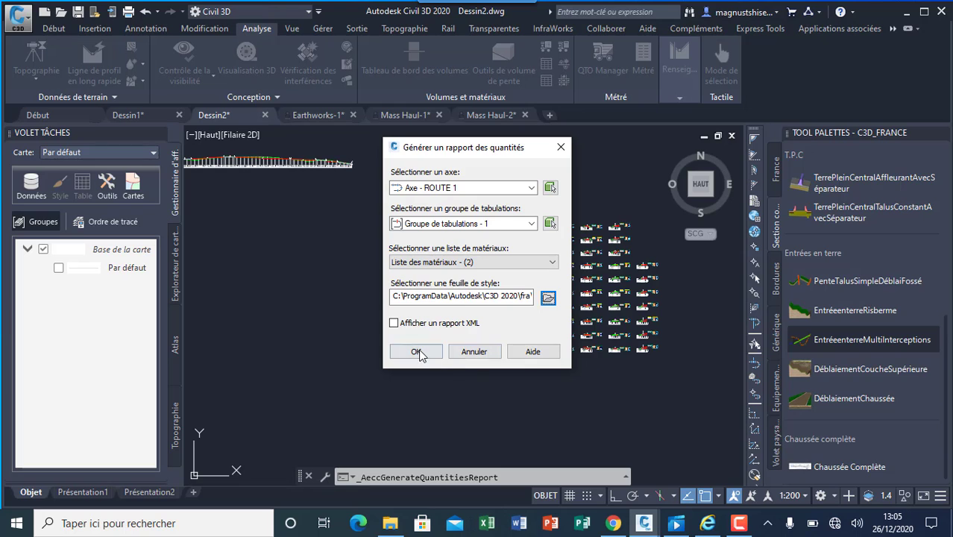
pyautogui.click(416, 352)
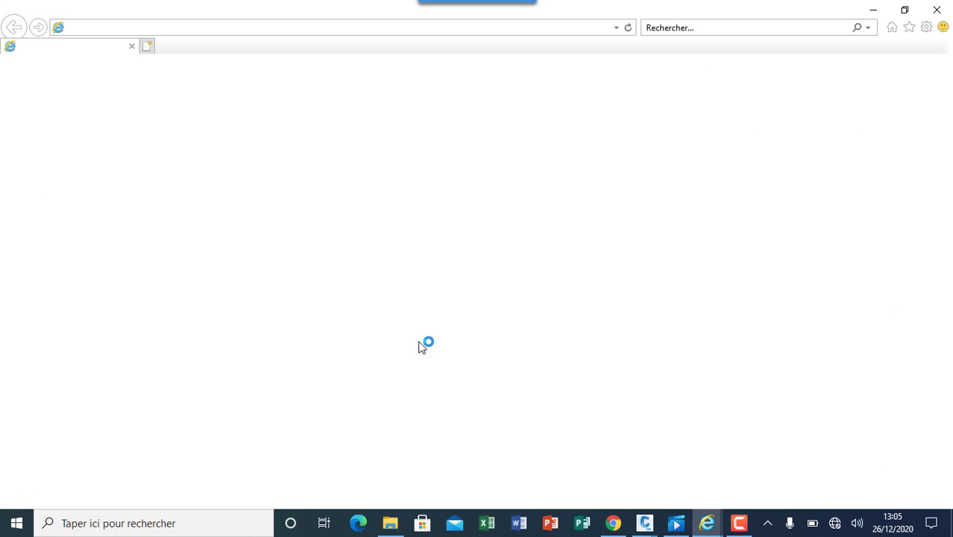
pyautogui.click(491, 291)
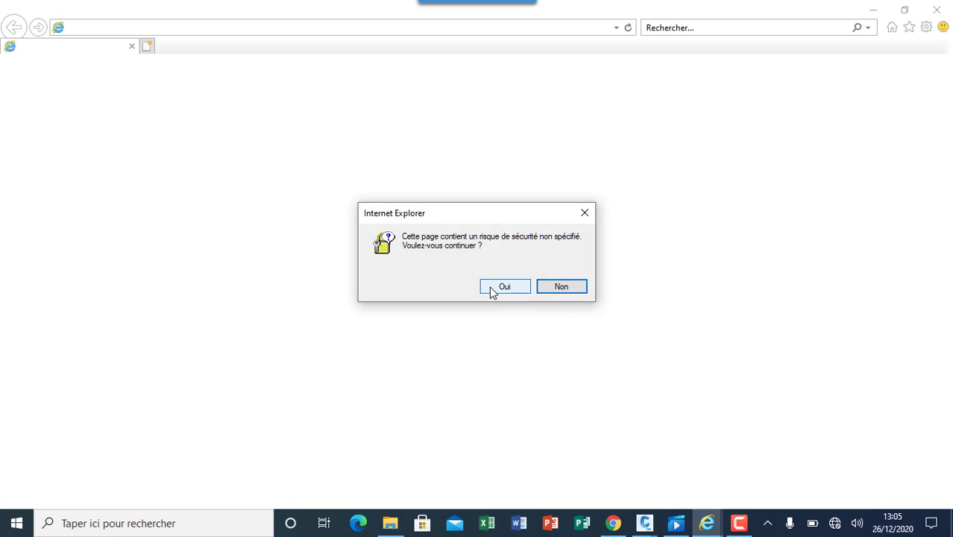
pyautogui.click(491, 291)
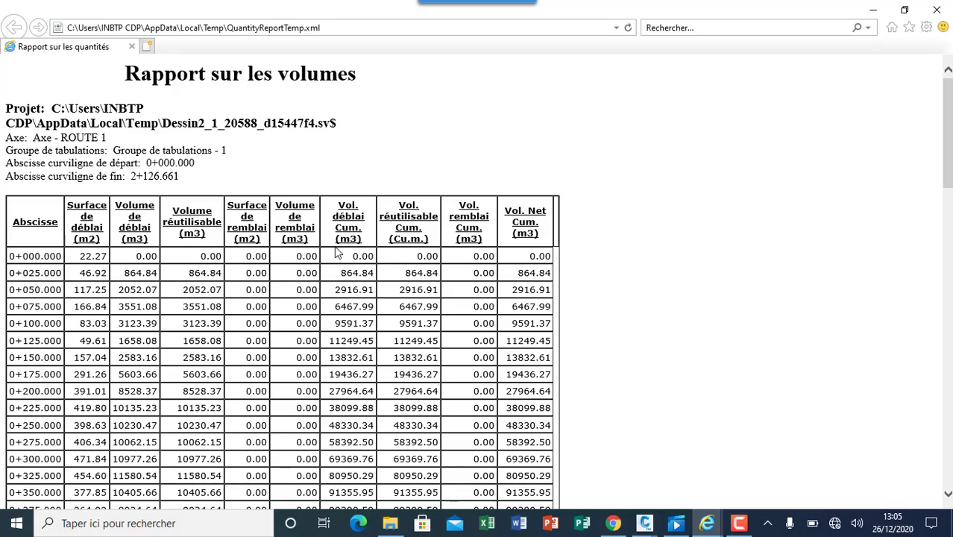
# Examine the cut, fill and cumulative net volumes by station throughout the volume report.
pyautogui.scroll(-10, 503, 229)
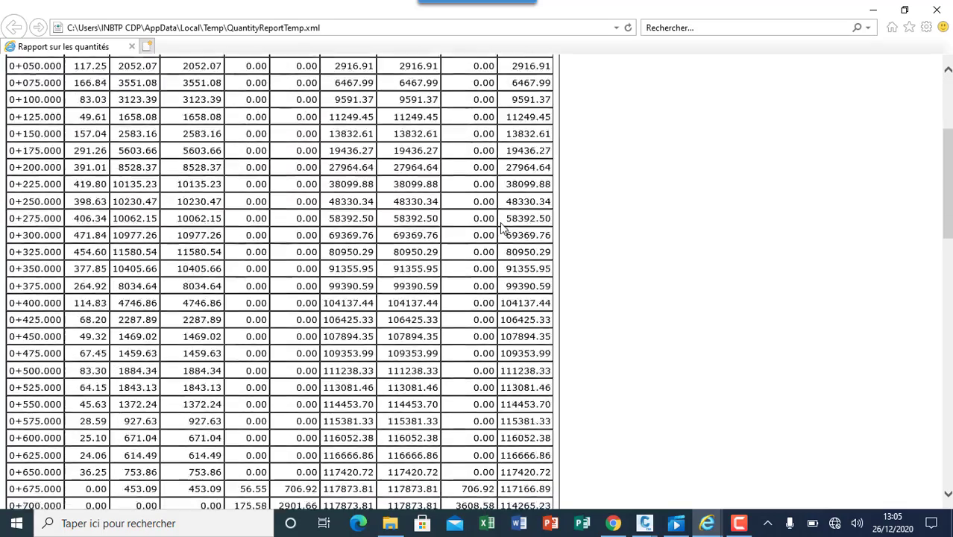
pyautogui.scroll(12, 510, 229)
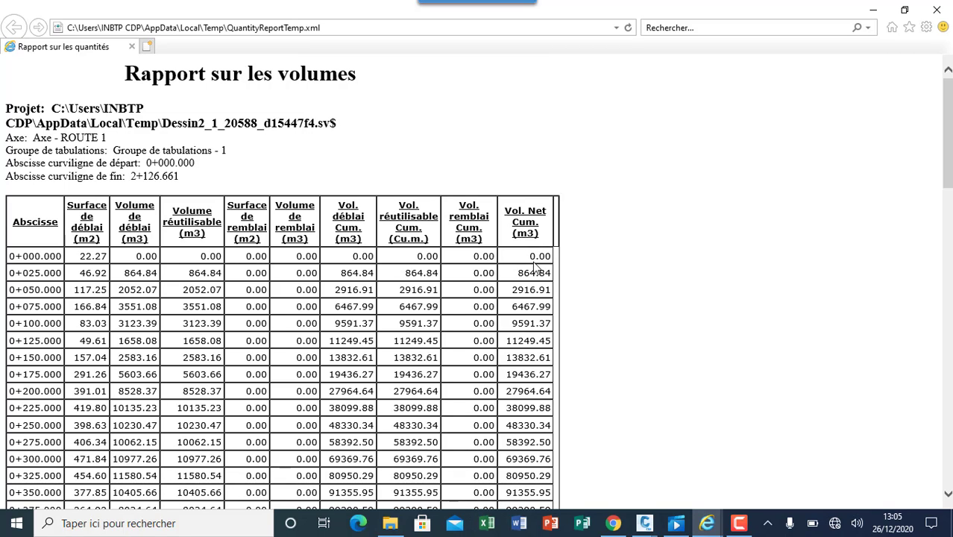
pyautogui.scroll(-10, 535, 320)
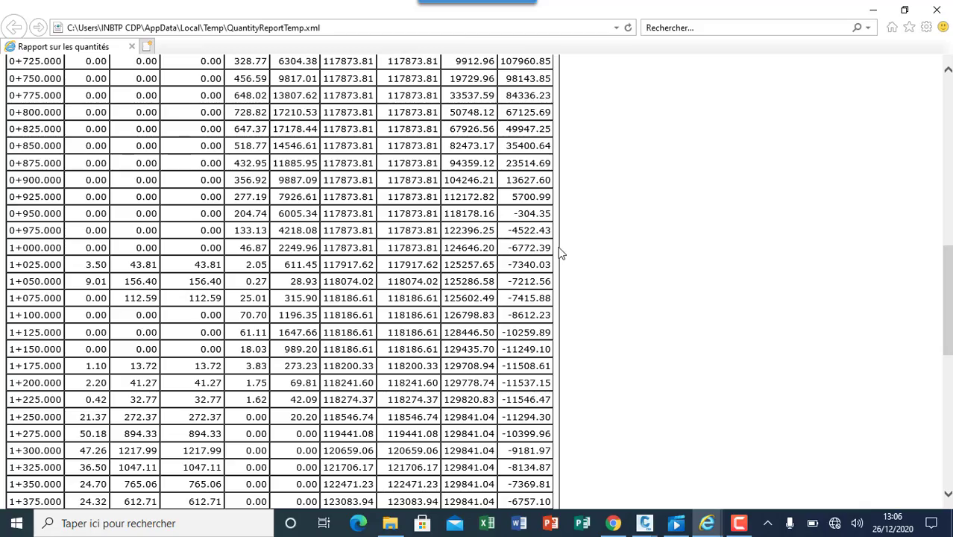
pyautogui.scroll(9, 583, 282)
pyautogui.scroll(-15, 584, 282)
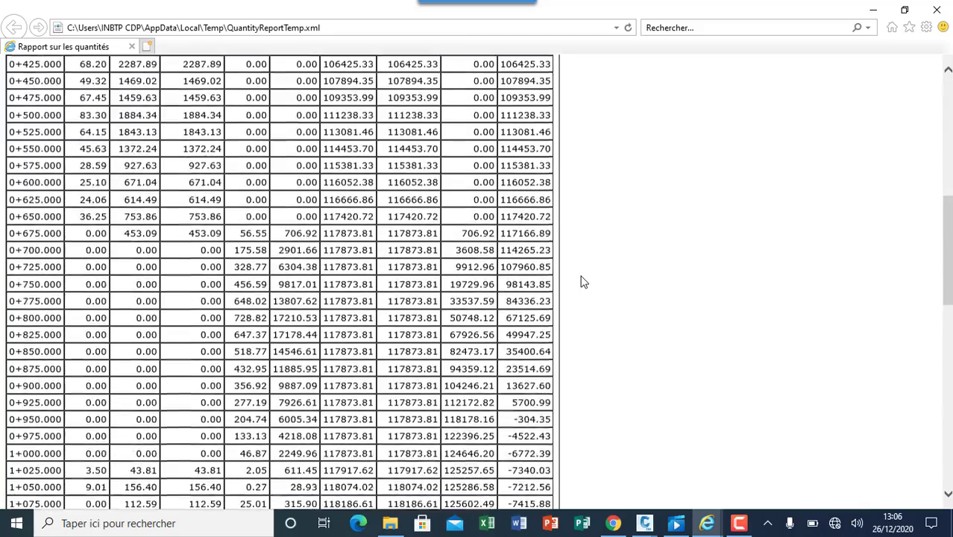
pyautogui.scroll(9, 583, 282)
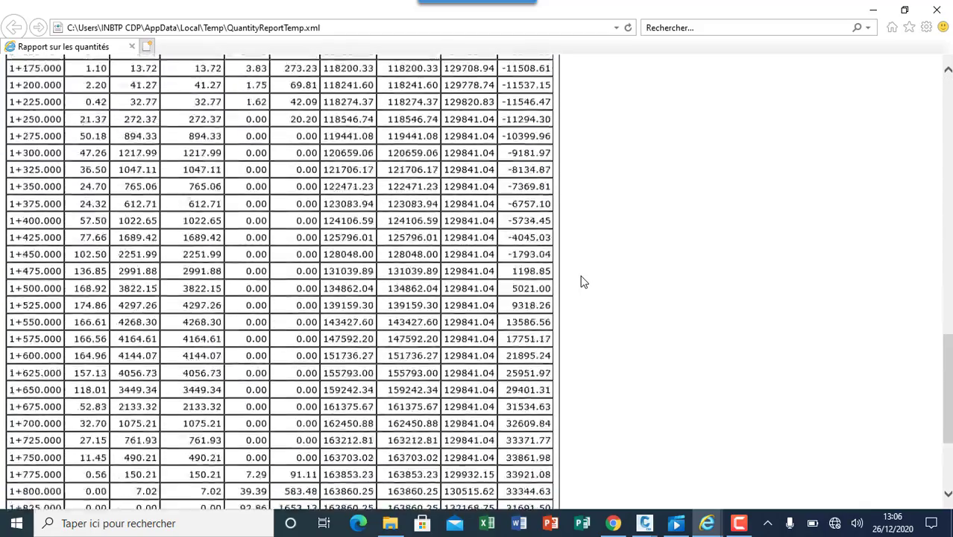
pyautogui.scroll(3, 584, 282)
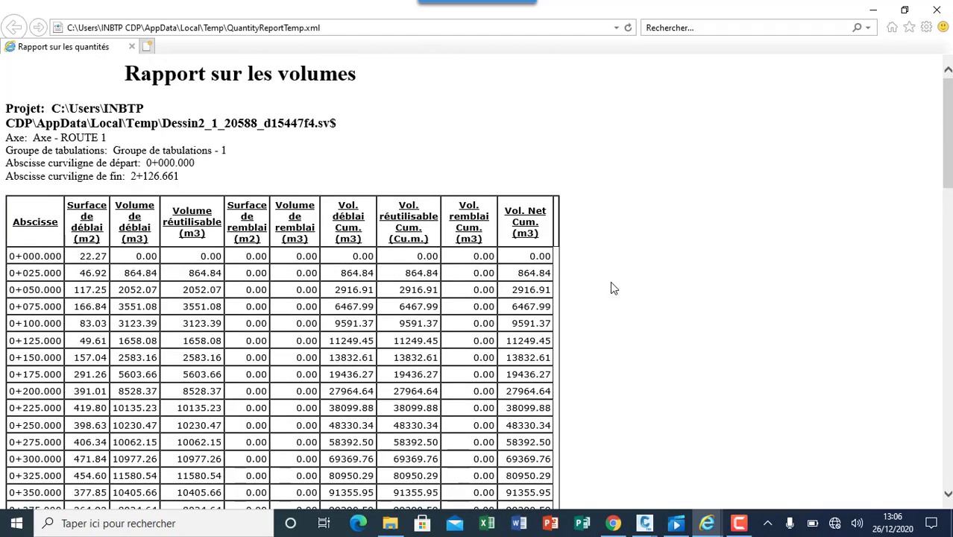
pyautogui.scroll(-1, 612, 287)
pyautogui.scroll(-1, 612, 288)
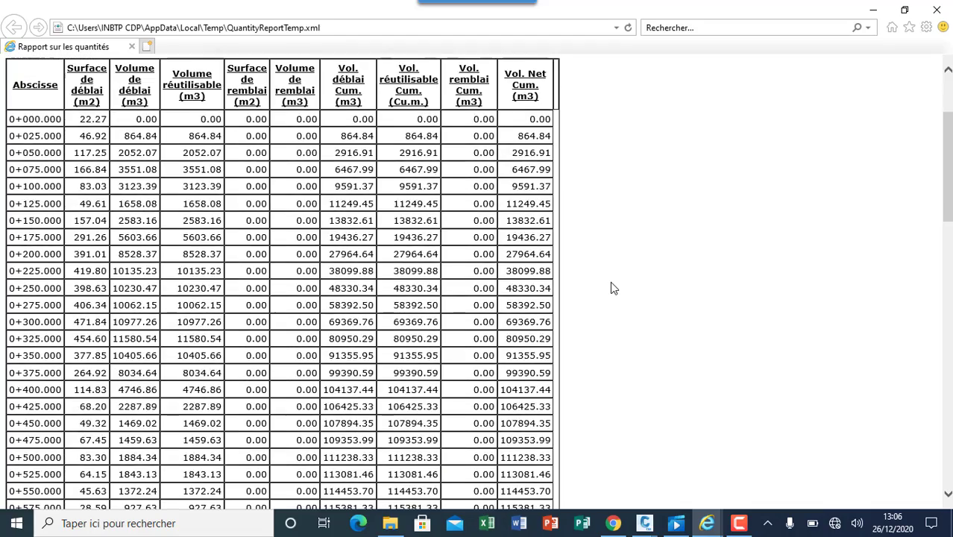
pyautogui.scroll(-2, 612, 288)
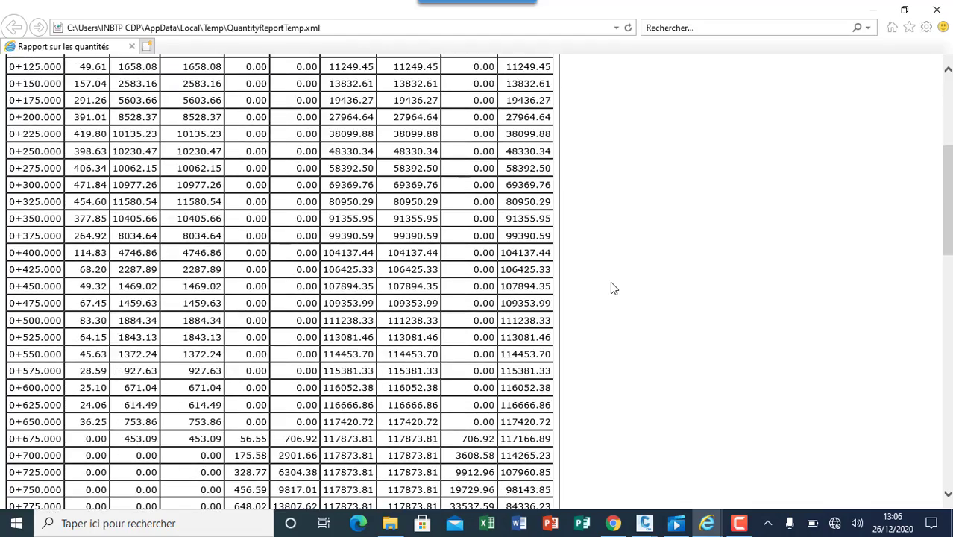
pyautogui.scroll(4, 612, 289)
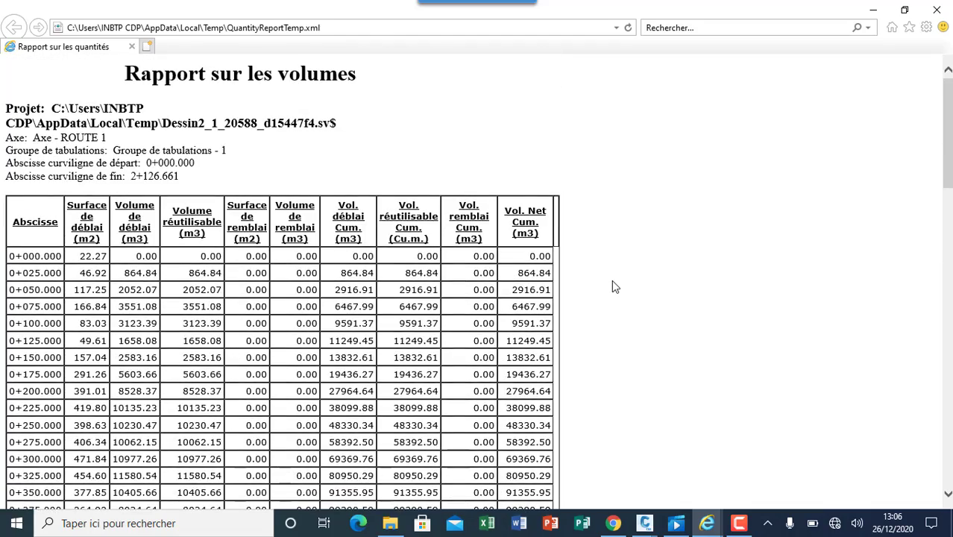
pyautogui.scroll(-6, 612, 287)
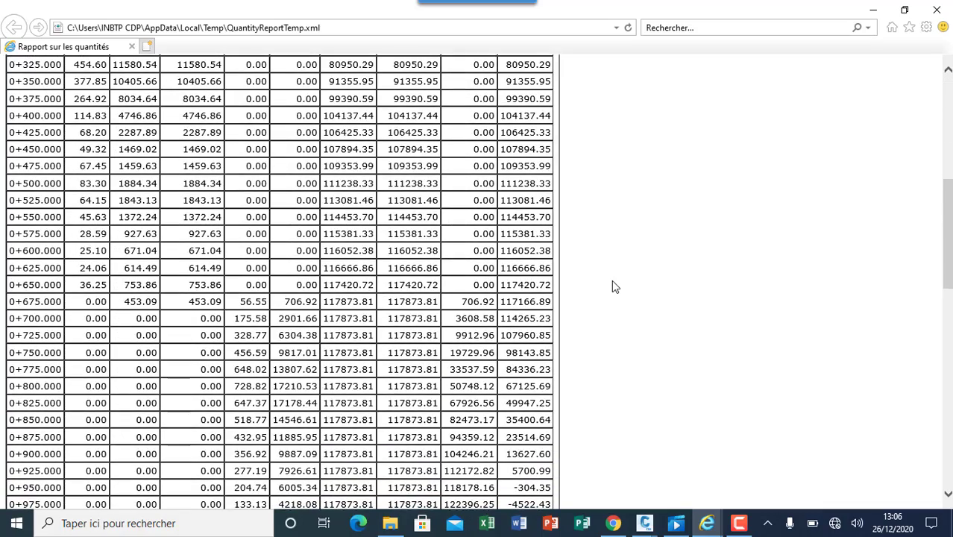
pyautogui.scroll(-1, 614, 287)
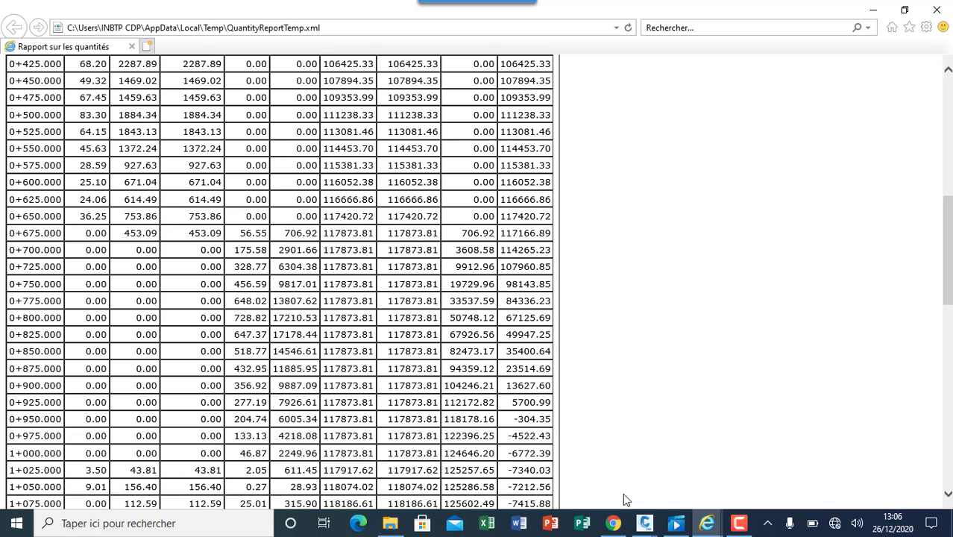
# Switch back to Dessin2.dwg in Civil 3D and place a total volume table for Liste des matériaux - (2) below the cross-sections.
pyautogui.moveTo(646, 523)
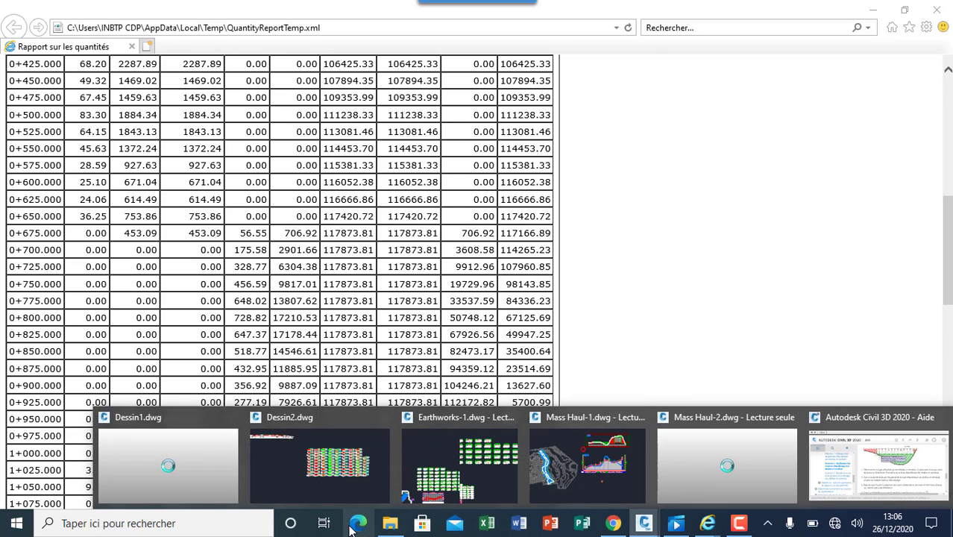
pyautogui.click(321, 459)
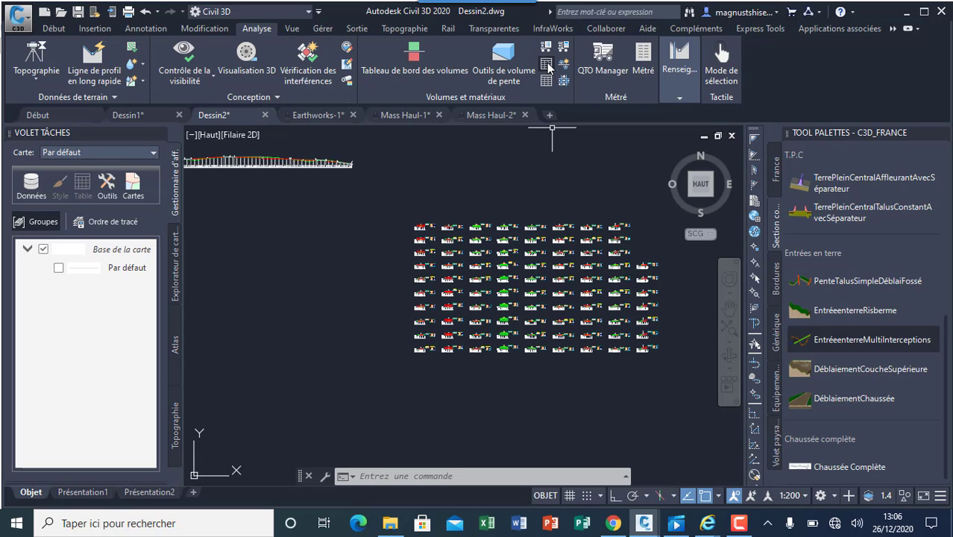
pyautogui.click(547, 66)
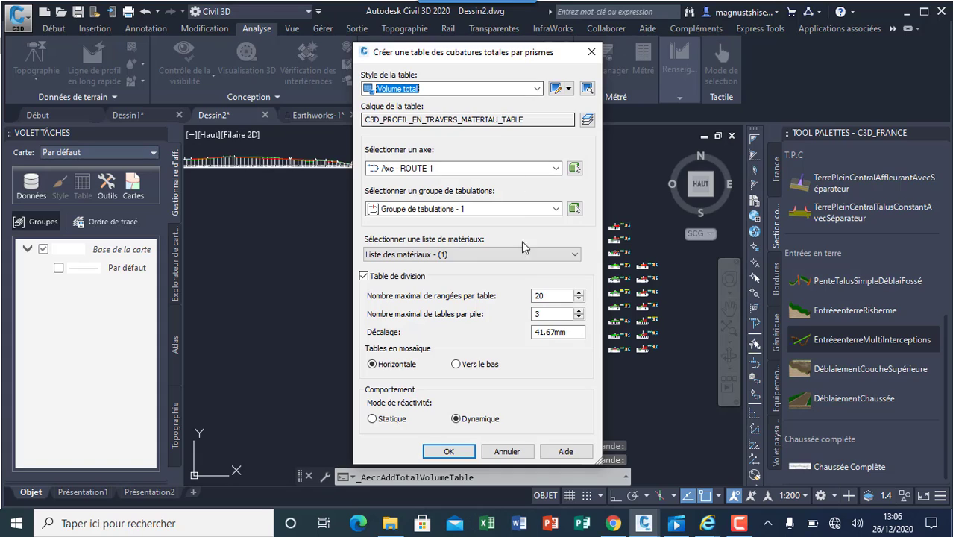
pyautogui.click(525, 257)
pyautogui.click(508, 274)
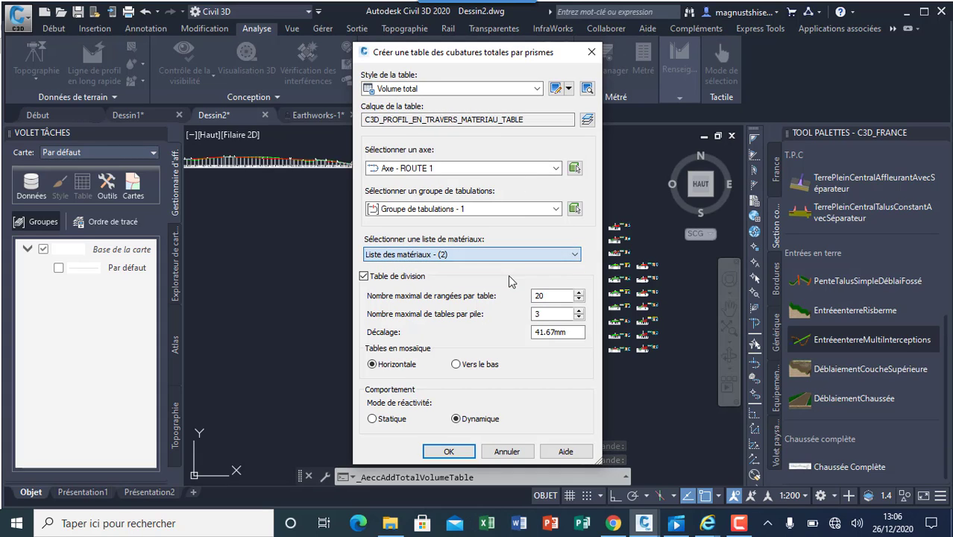
pyautogui.click(450, 451)
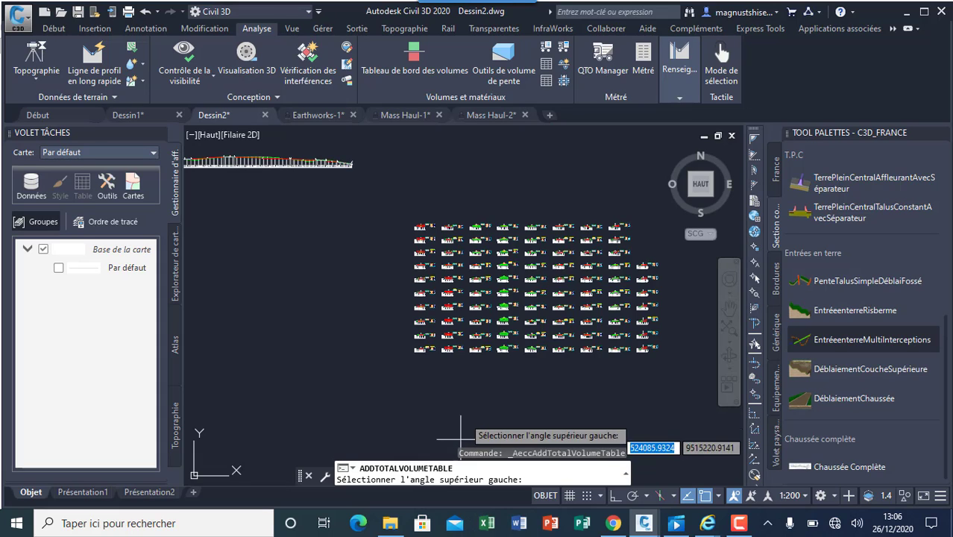
pyautogui.click(415, 413)
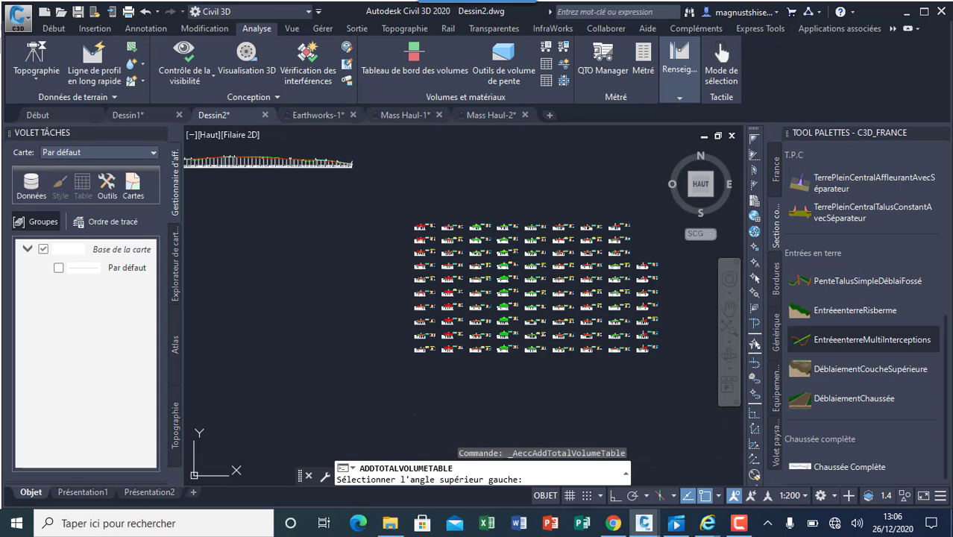
# Examine the cut and fill areas and volumes listed per station in the inserted total volume tables.
pyautogui.scroll(10, 370, 389)
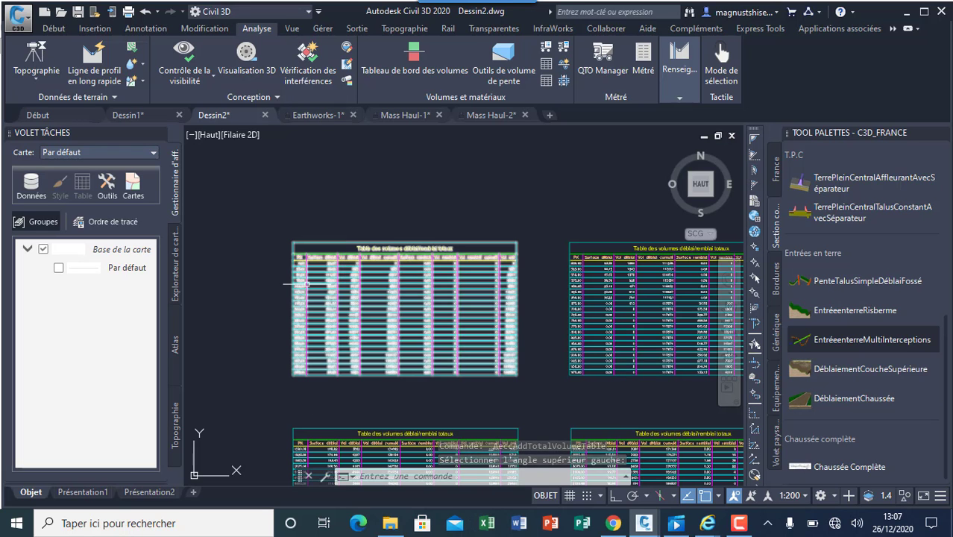
pyautogui.scroll(4, 306, 284)
pyautogui.scroll(-2, 368, 212)
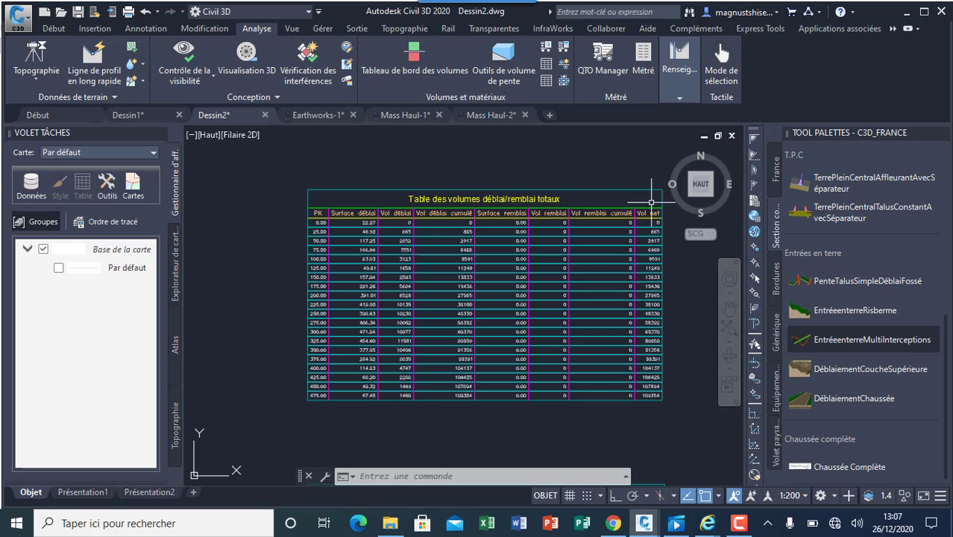
pyautogui.scroll(-2, 482, 299)
pyautogui.scroll(-3, 481, 299)
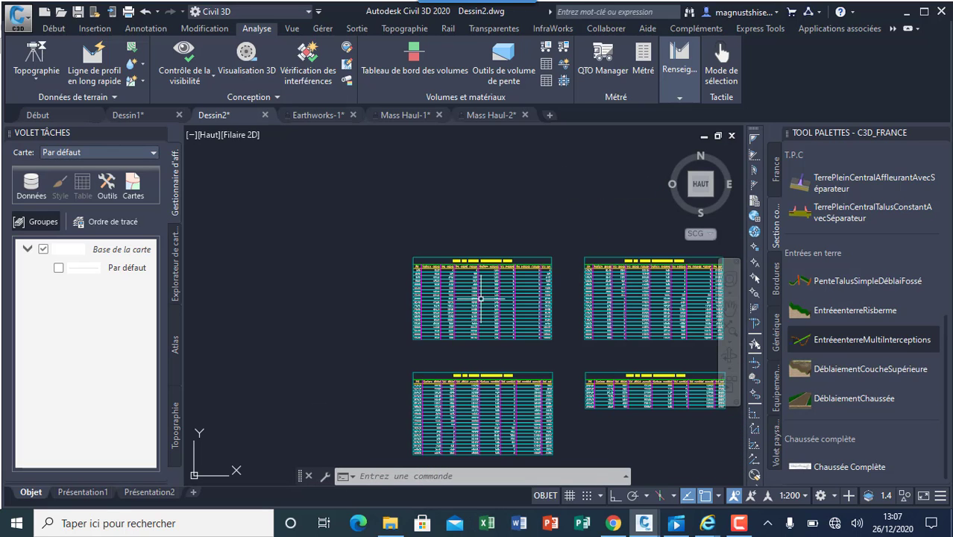
pyautogui.scroll(5, 503, 266)
pyautogui.scroll(-8, 503, 267)
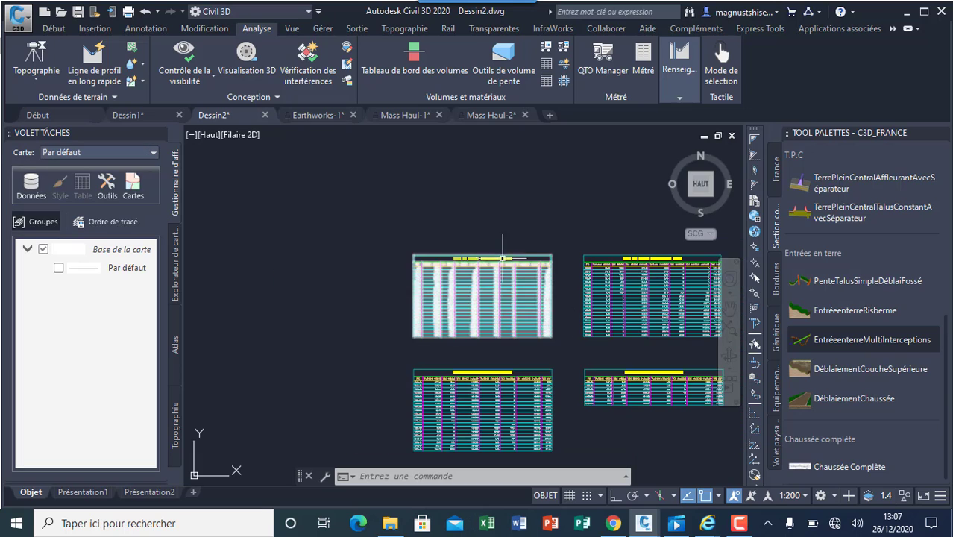
pyautogui.scroll(8, 612, 346)
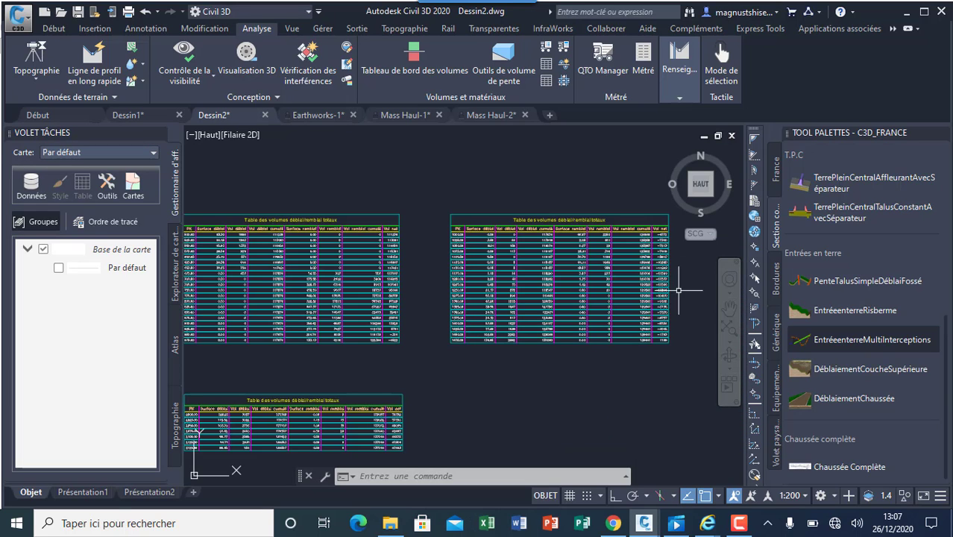
pyautogui.scroll(-6, 662, 303)
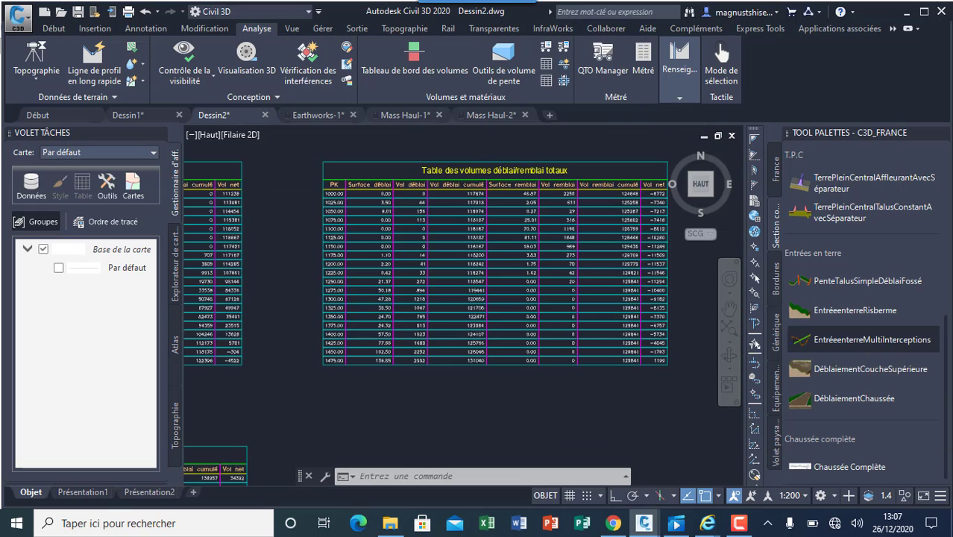
pyautogui.scroll(2, 457, 367)
pyautogui.scroll(-6, 500, 291)
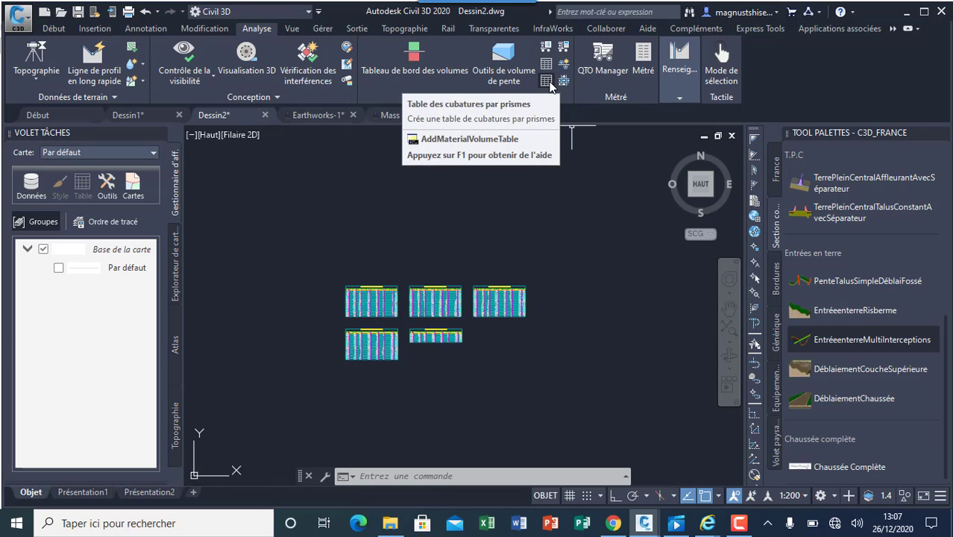
pyautogui.click(546, 81)
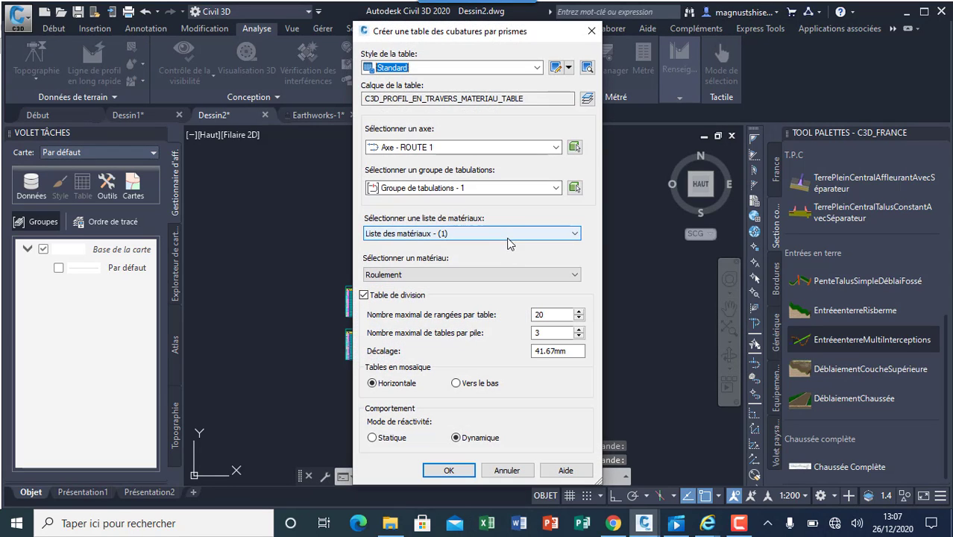
pyautogui.click(511, 234)
pyautogui.click(512, 233)
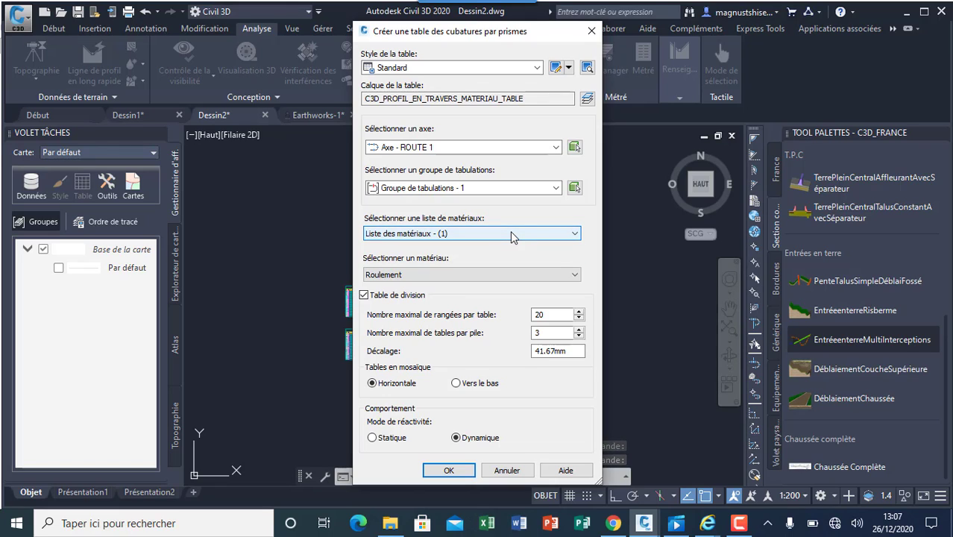
pyautogui.click(512, 275)
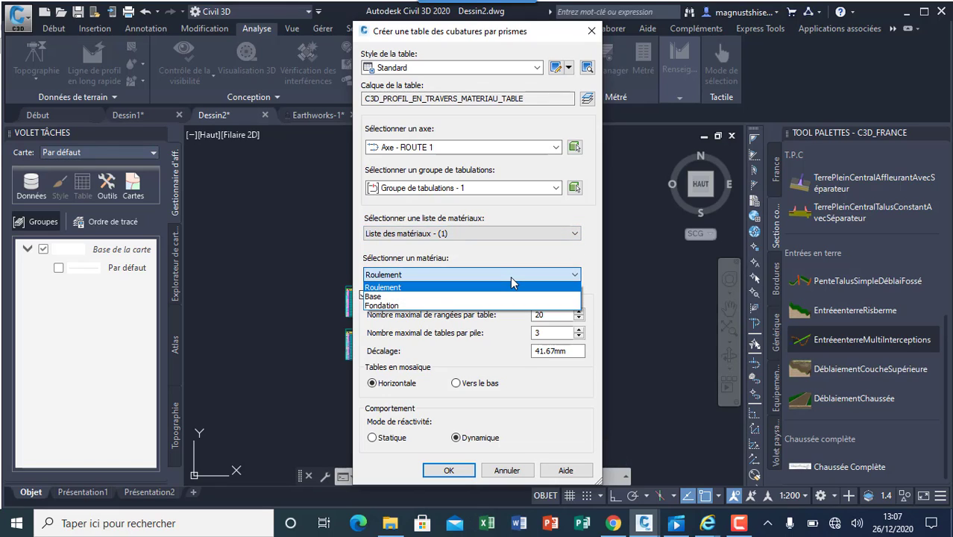
pyautogui.click(512, 281)
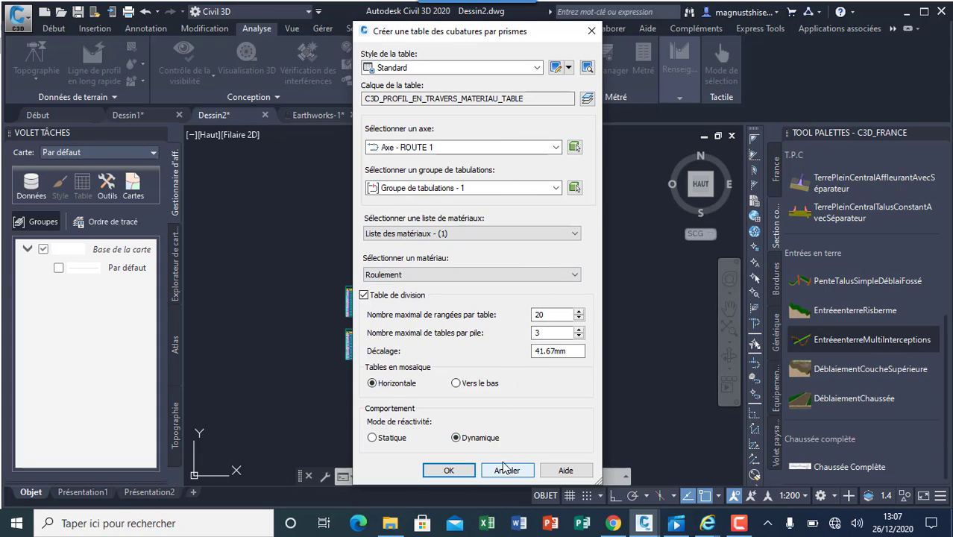
pyautogui.click(592, 31)
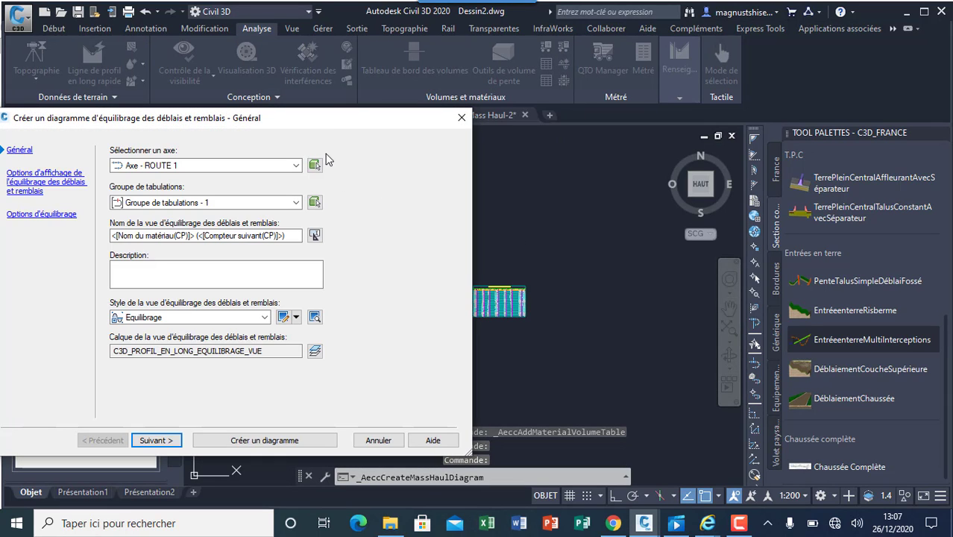
# Start a mass haul diagram for Axe - ROUTE 1 and select Liste des matériaux - (2) as its material list.
pyautogui.moveTo(338, 124); pyautogui.dragTo(502, 95)
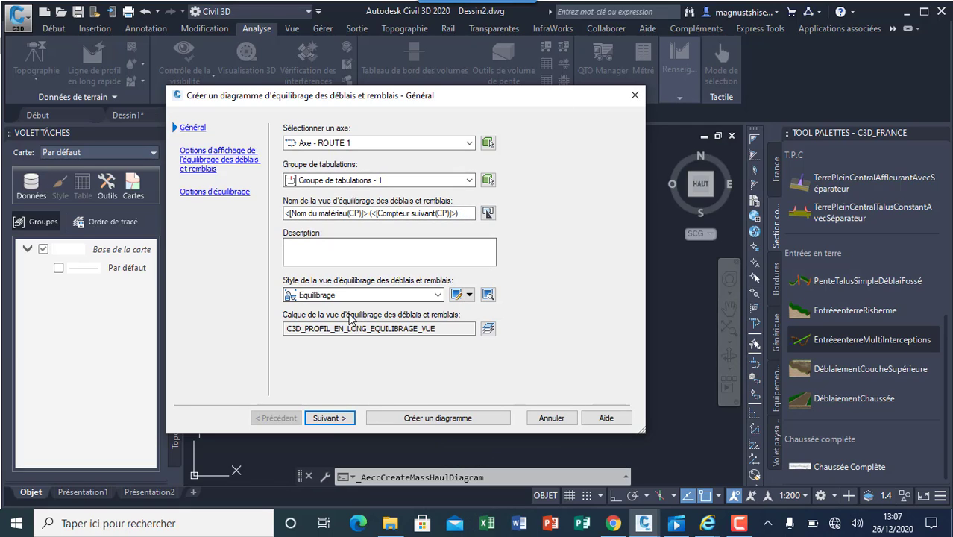
pyautogui.click(215, 157)
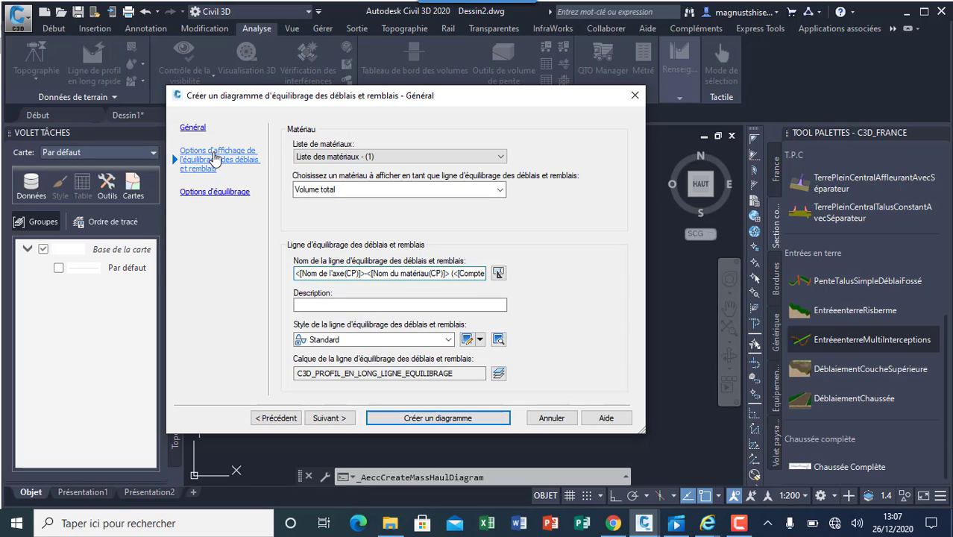
pyautogui.click(356, 157)
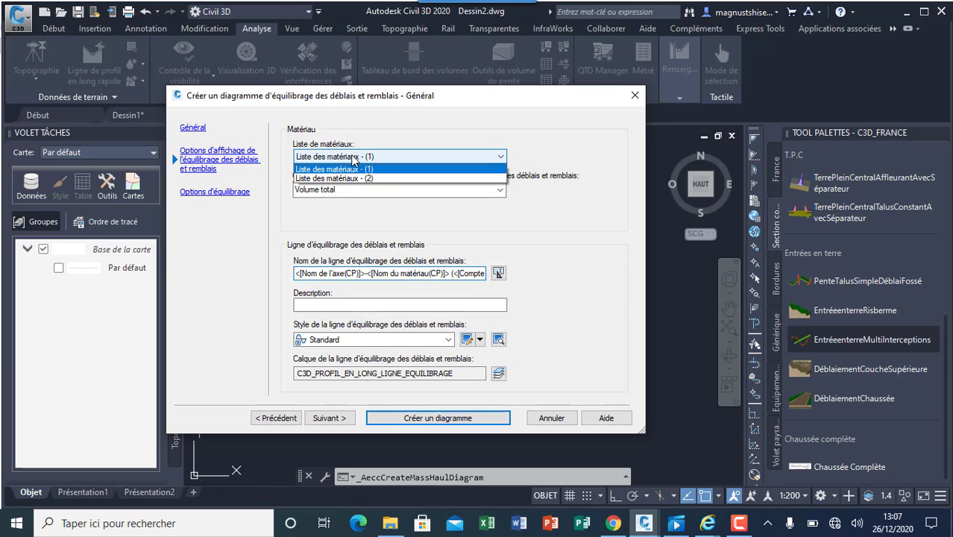
pyautogui.click(355, 180)
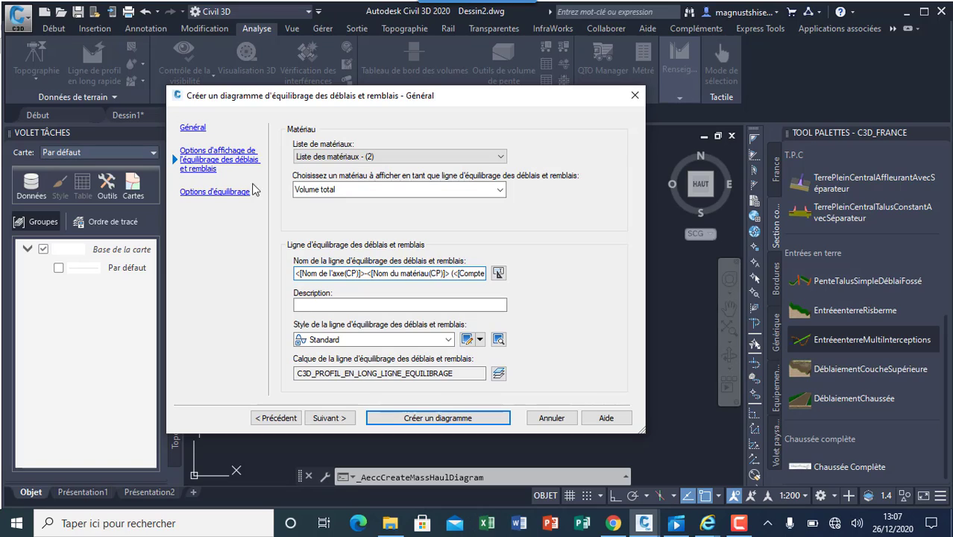
# Enable the free haul distance in the mass haul diagram's balancing options and set it to 250 m.
pyautogui.click(230, 195)
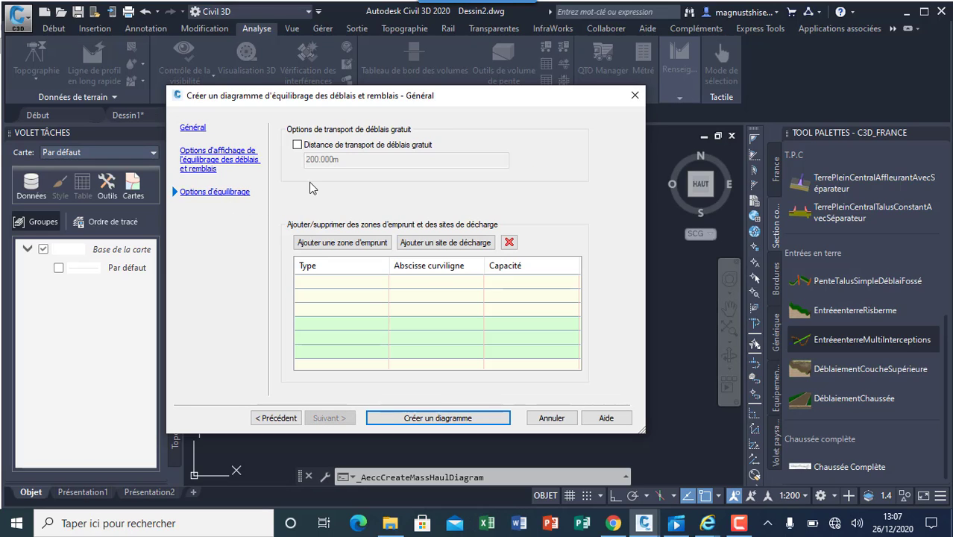
pyautogui.click(297, 146)
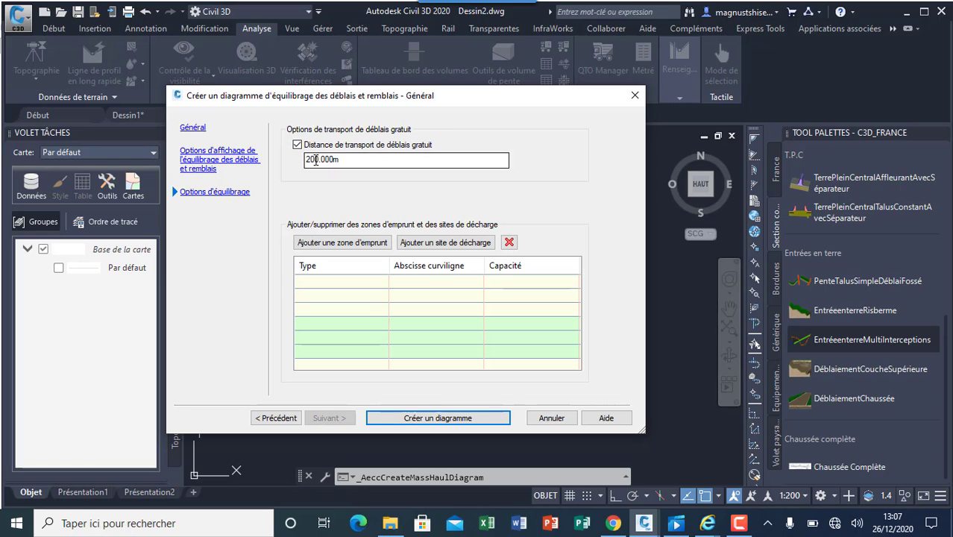
pyautogui.click(313, 160)
pyautogui.press('BackSpace')
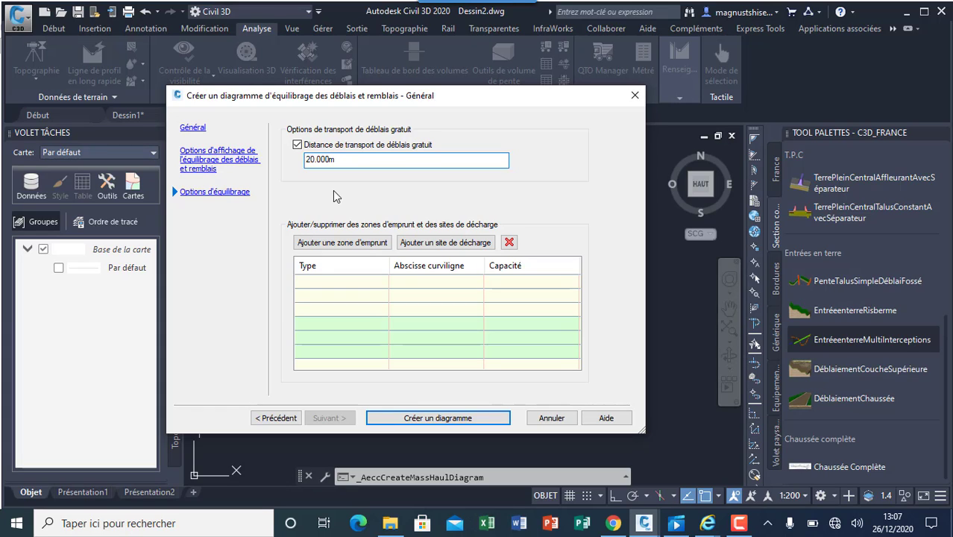
pyautogui.write('5')
# Create the mass haul diagram and place it in the empty area above and to the right of the cross-sections.
pyautogui.click(471, 418)
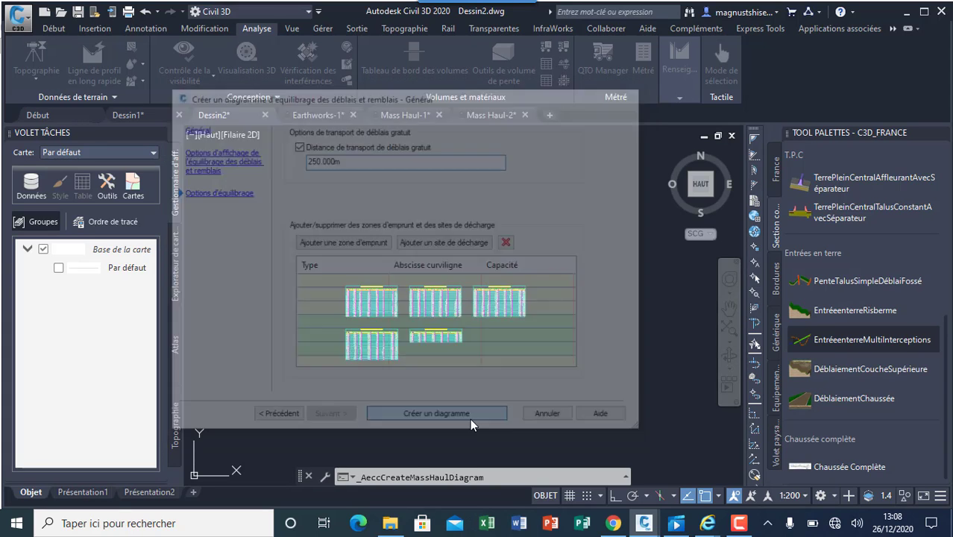
pyautogui.scroll(-2, 423, 393)
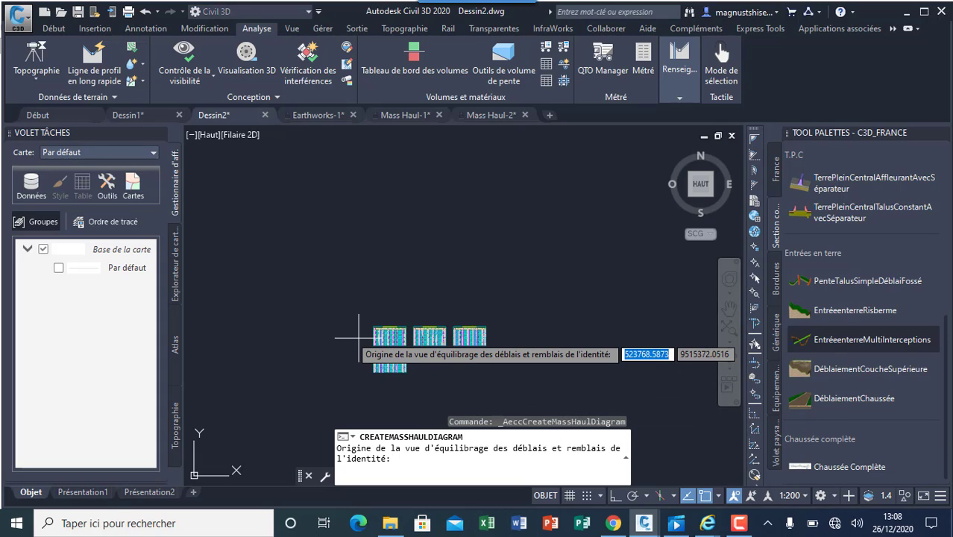
pyautogui.scroll(-4, 350, 344)
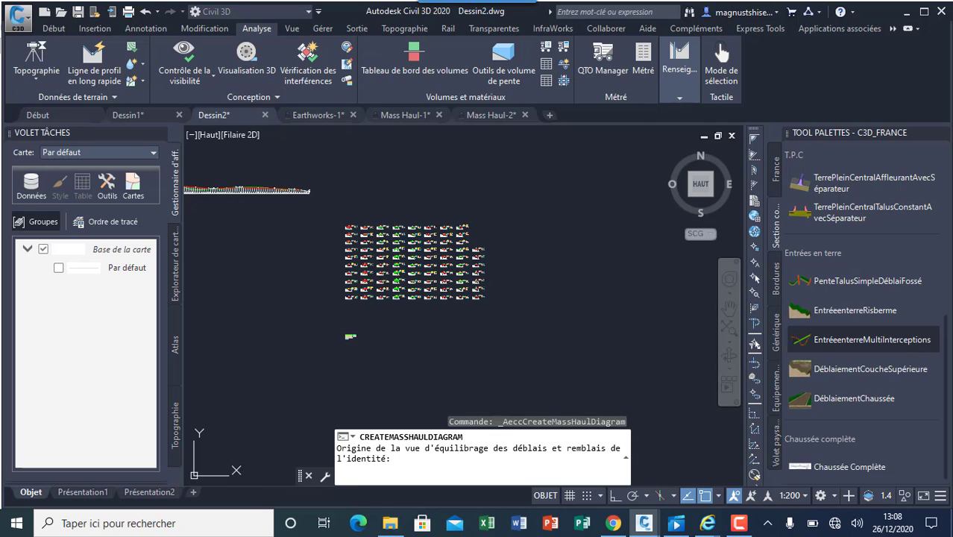
pyautogui.scroll(-3, 467, 285)
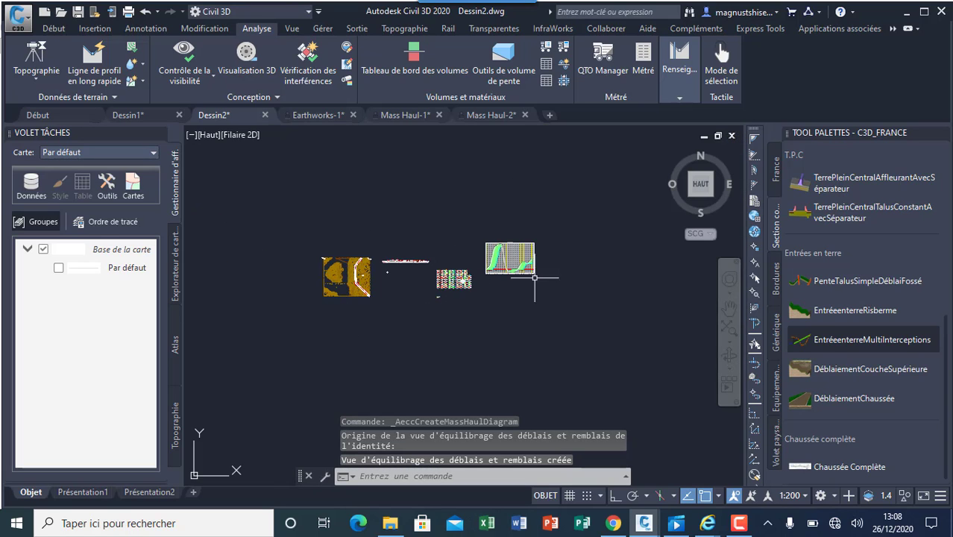
# Examine the mass haul curve, its free haul zones and its position relative to the balance line along the road.
pyautogui.scroll(8, 507, 270)
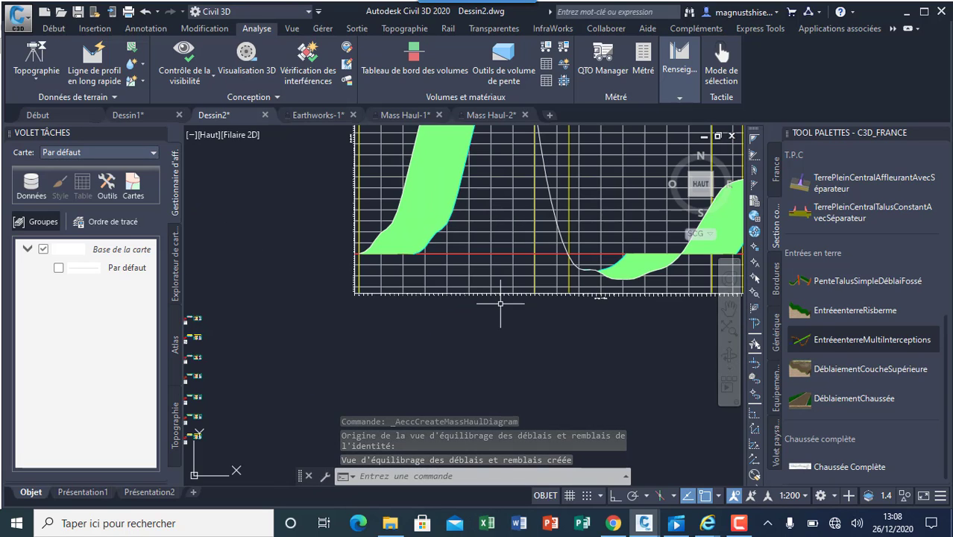
pyautogui.scroll(2, 500, 304)
pyautogui.scroll(-6, 486, 294)
pyautogui.scroll(5, 491, 289)
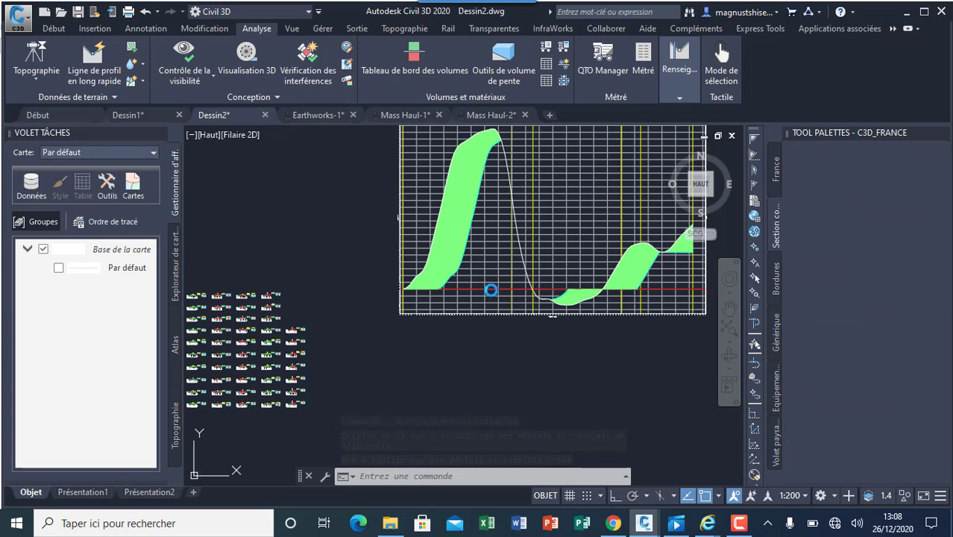
pyautogui.scroll(2, 458, 287)
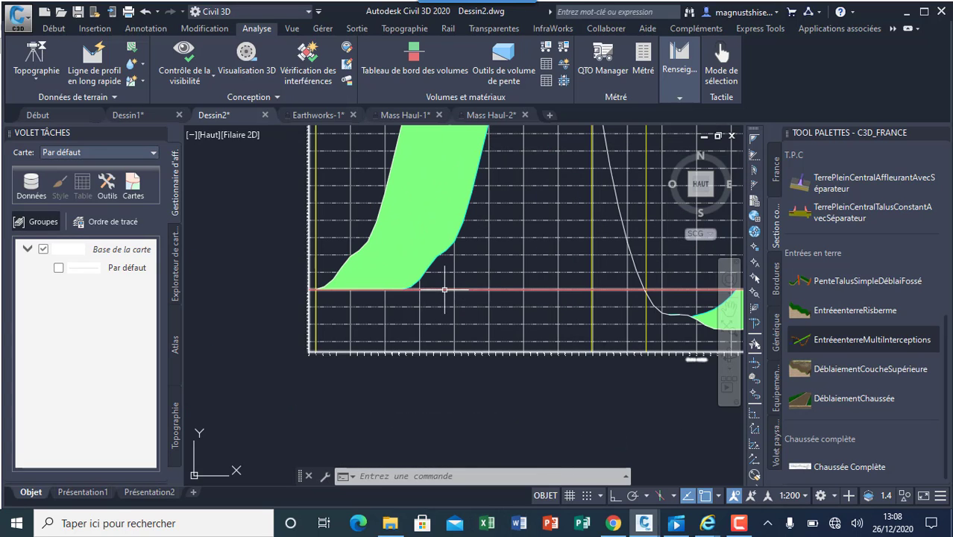
pyautogui.scroll(-2, 446, 289)
pyautogui.scroll(-2, 451, 290)
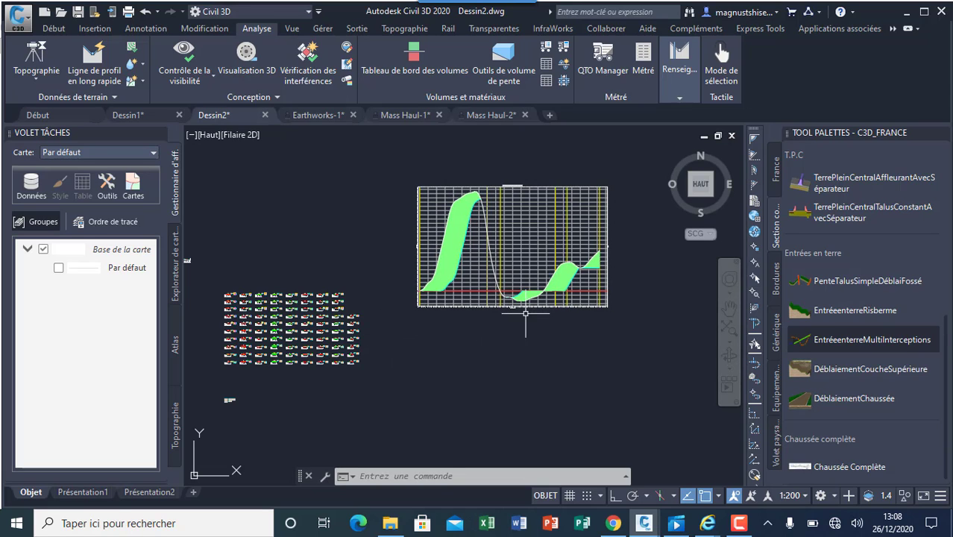
pyautogui.scroll(4, 549, 298)
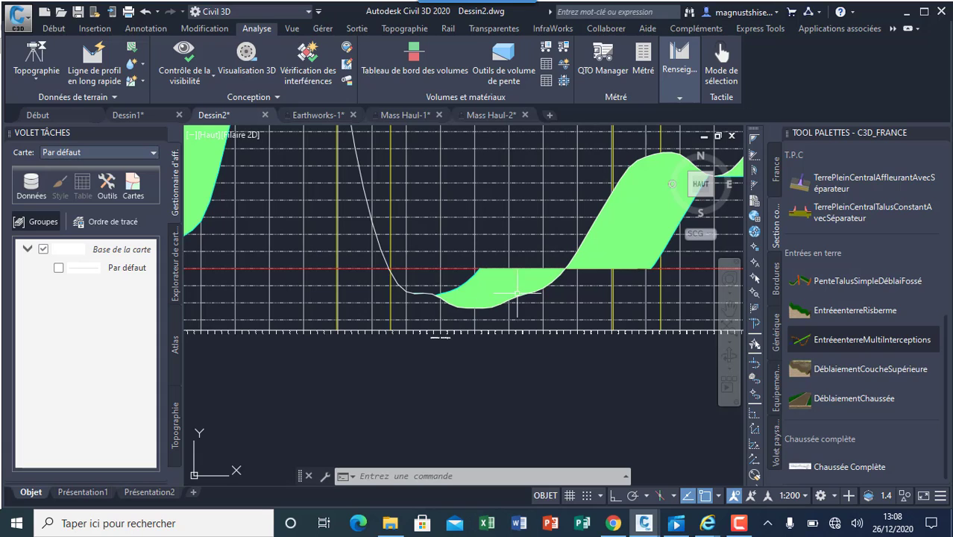
pyautogui.scroll(-5, 517, 294)
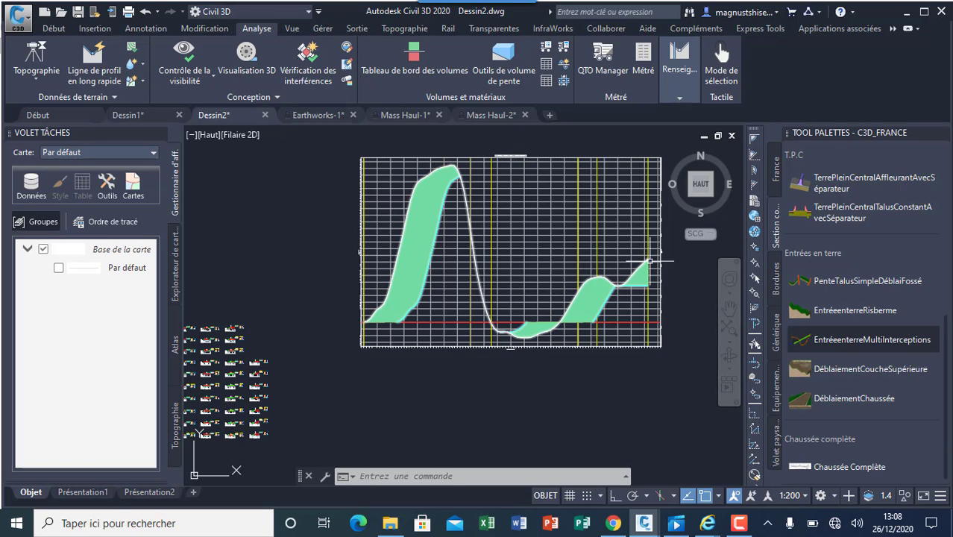
pyautogui.scroll(-4, 537, 313)
pyautogui.scroll(-5, 541, 308)
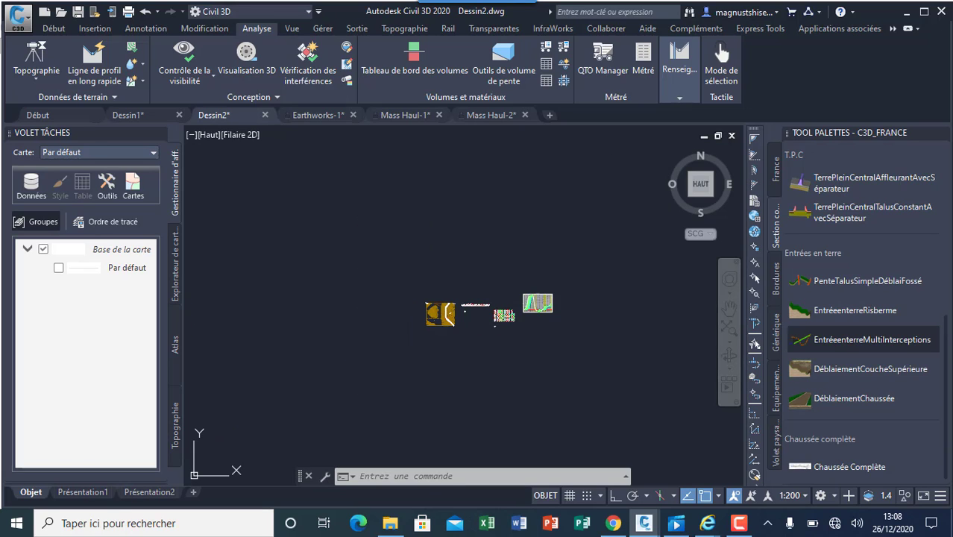
# Examine the final stations of the last total volume table, comparing cumulative cut, cumulative fill and net volume.
pyautogui.scroll(17, 498, 333)
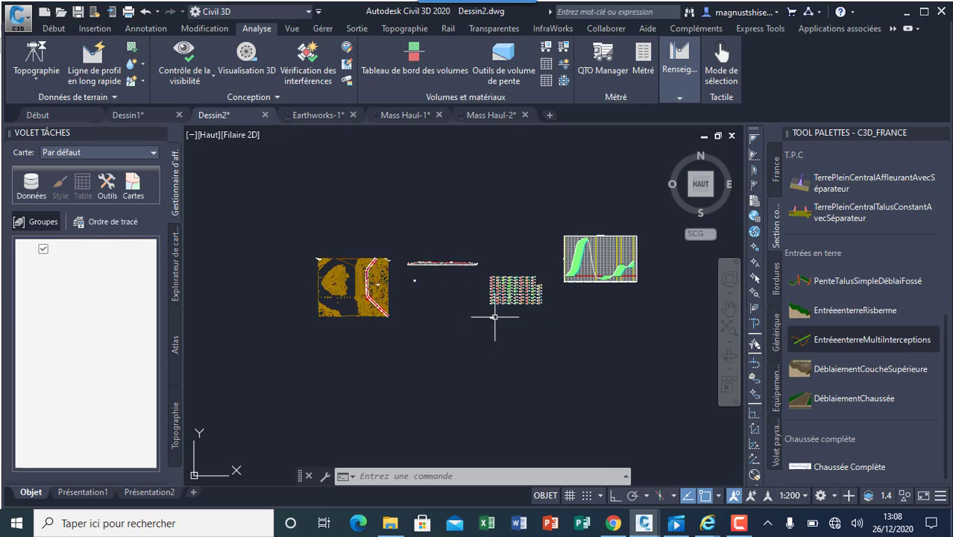
pyautogui.scroll(6, 485, 316)
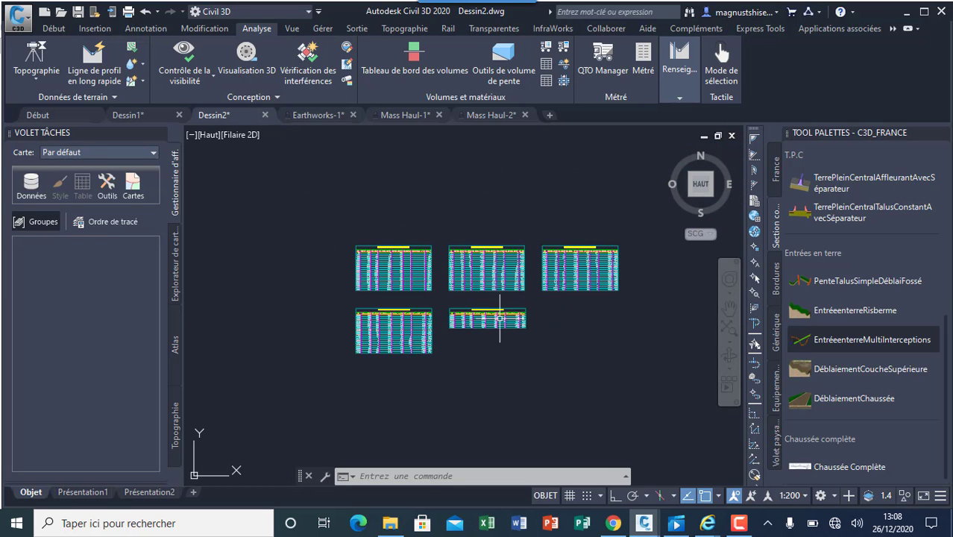
pyautogui.scroll(1, 482, 324)
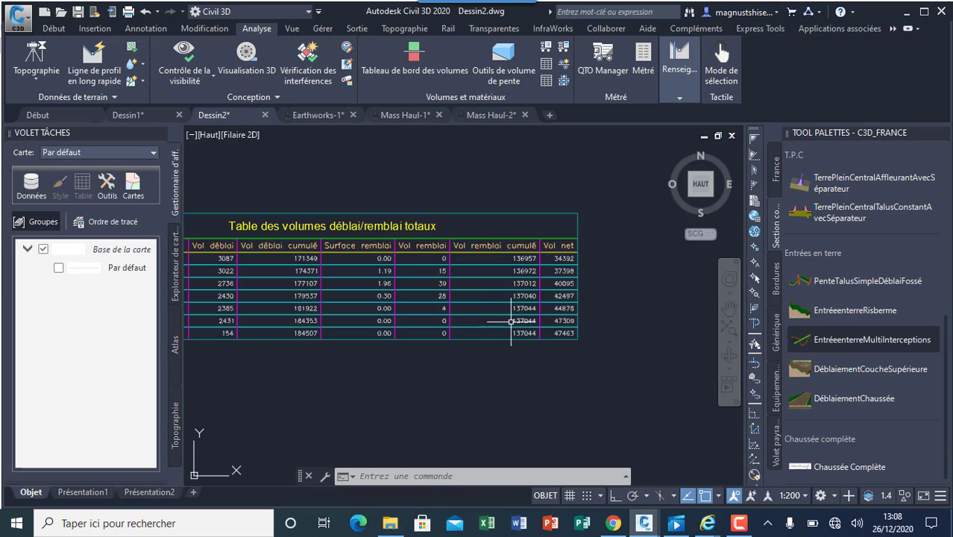
pyautogui.scroll(-5, 477, 332)
pyautogui.scroll(4, 457, 306)
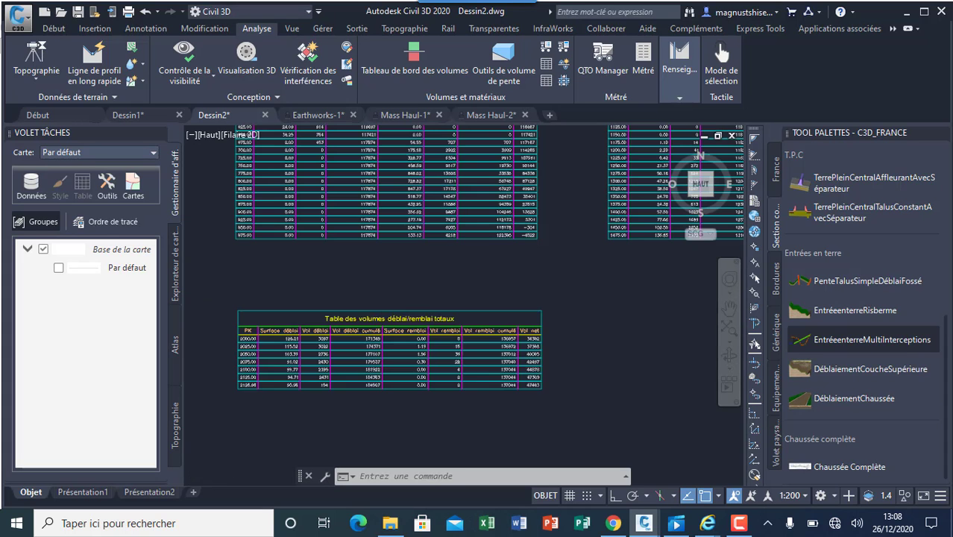
pyautogui.scroll(4, 250, 390)
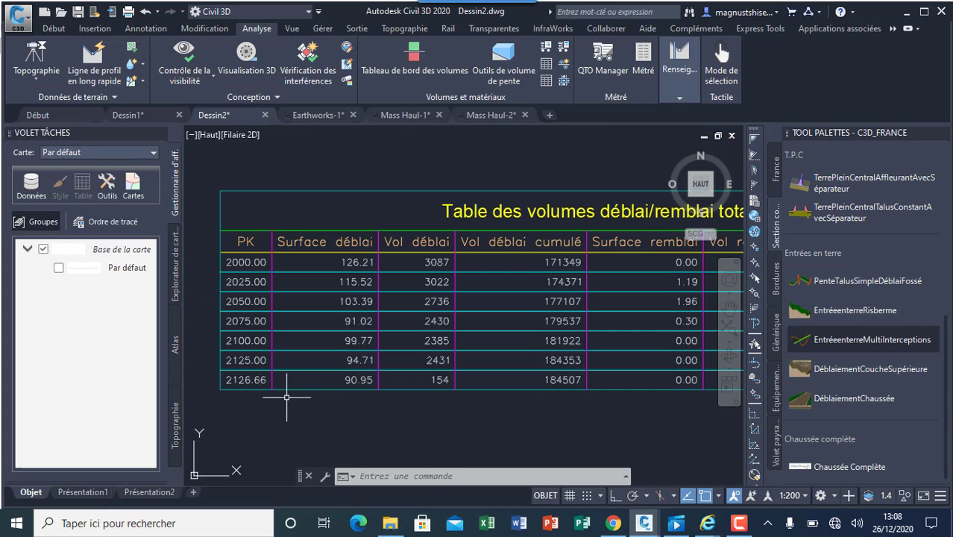
pyautogui.scroll(-4, 262, 360)
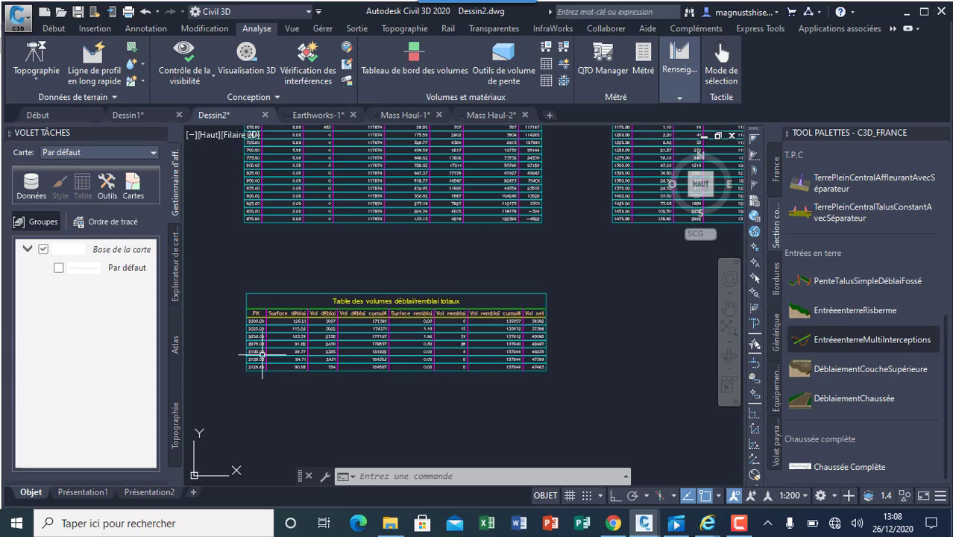
pyautogui.scroll(8, 522, 368)
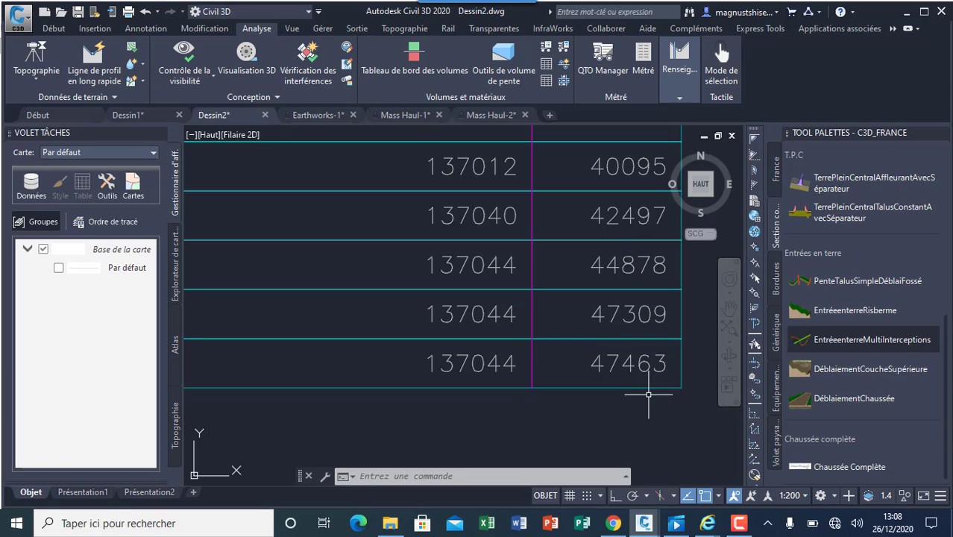
pyautogui.scroll(-5, 631, 376)
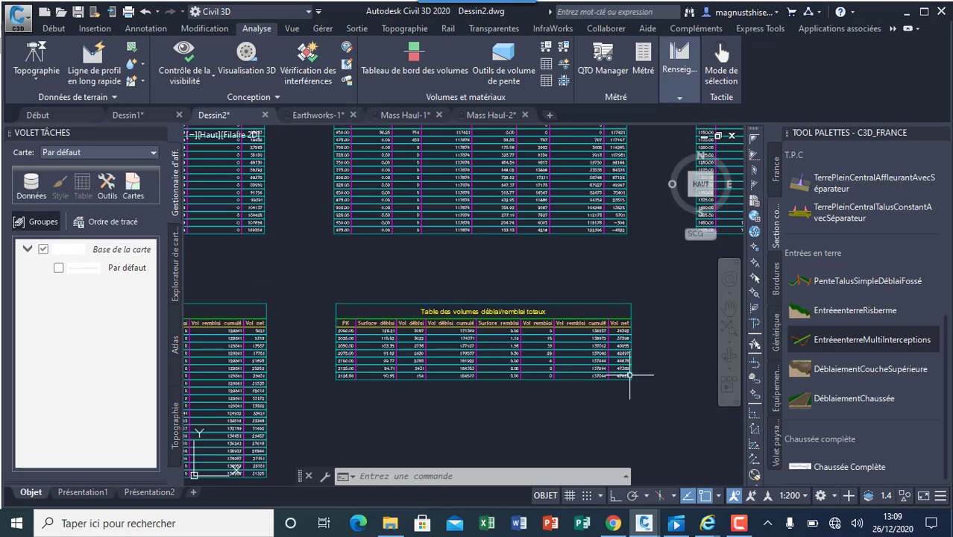
pyautogui.scroll(-5, 631, 376)
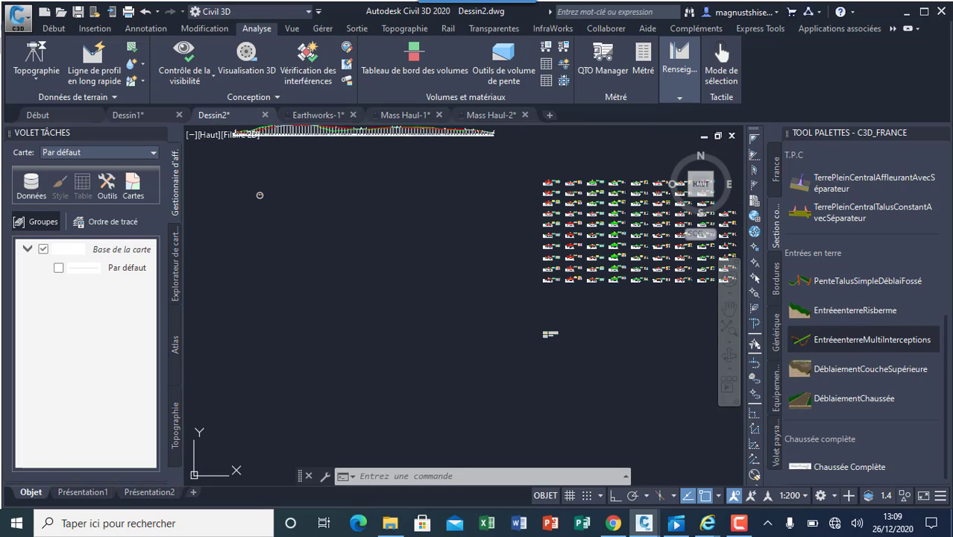
pyautogui.scroll(-4, 550, 334)
pyautogui.scroll(-2, 550, 333)
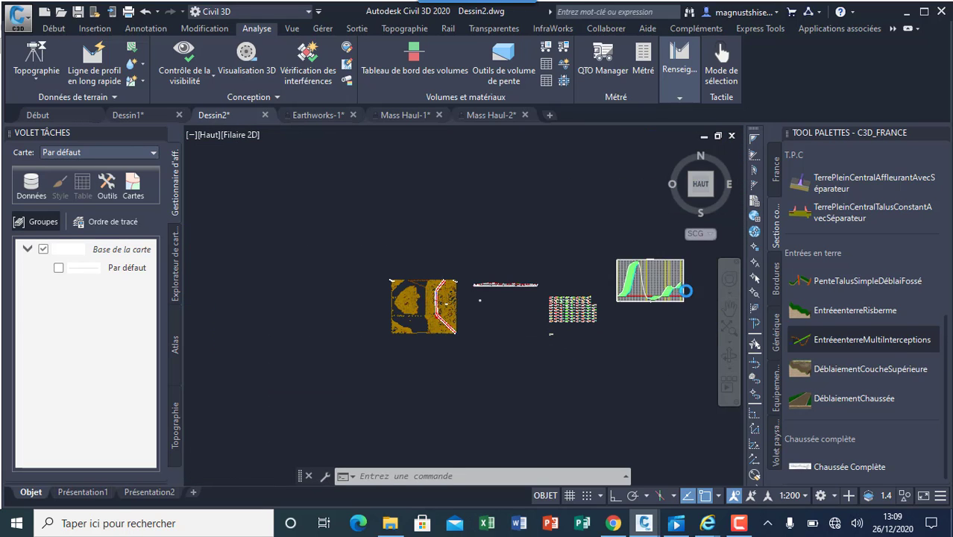
# Open the mass haul line's properties and display its balancing options for free haul distance, borrow pits and dump sites.
pyautogui.scroll(5, 686, 291)
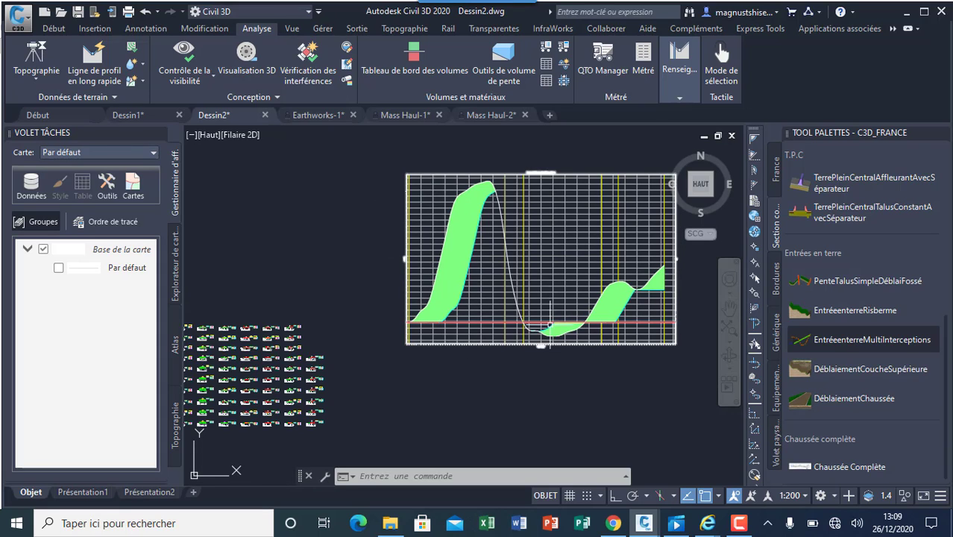
pyautogui.scroll(-5, 509, 296)
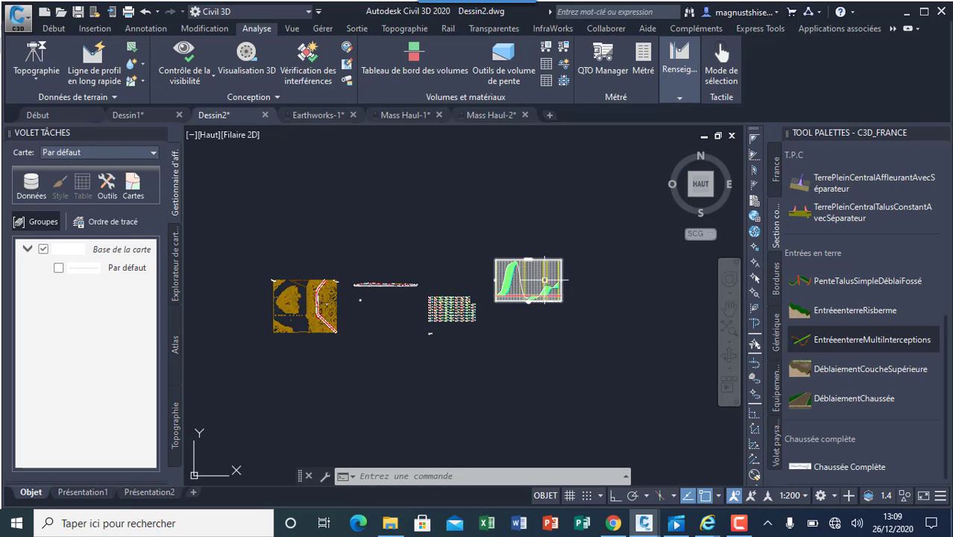
pyautogui.scroll(5, 510, 279)
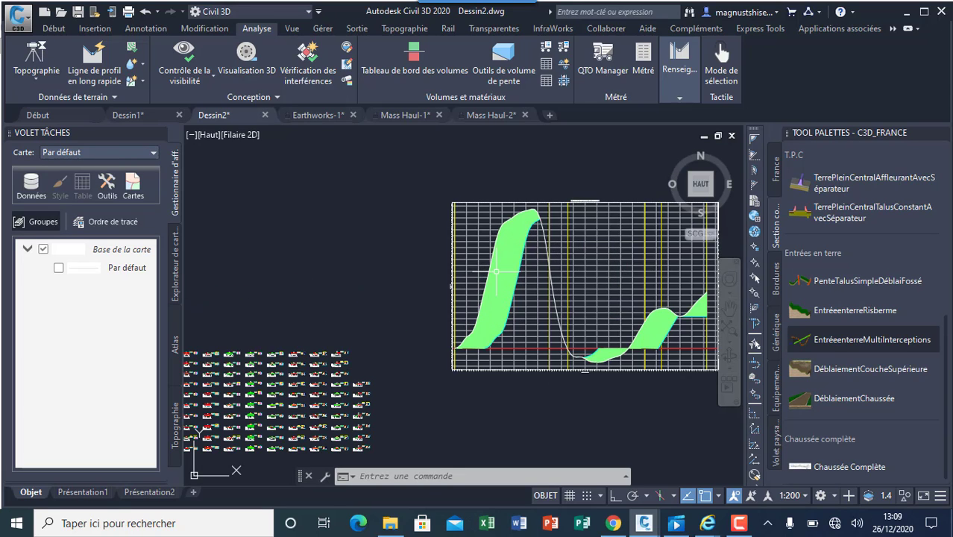
pyautogui.click(500, 232)
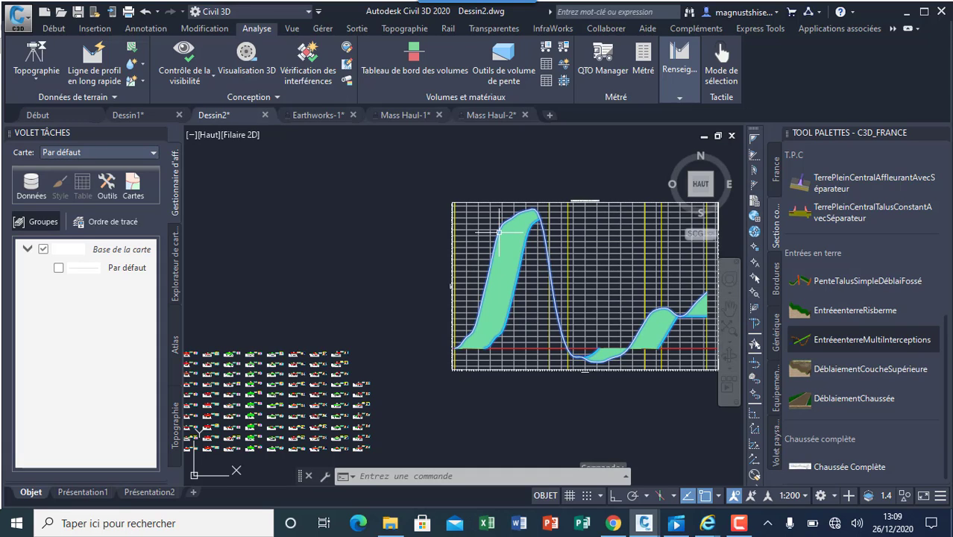
pyautogui.rightClick(500, 232)
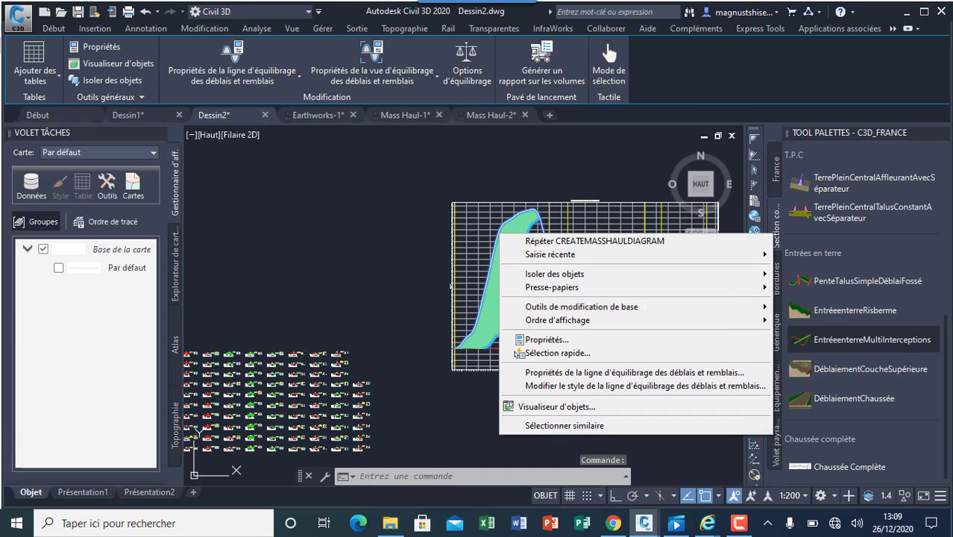
pyautogui.click(610, 373)
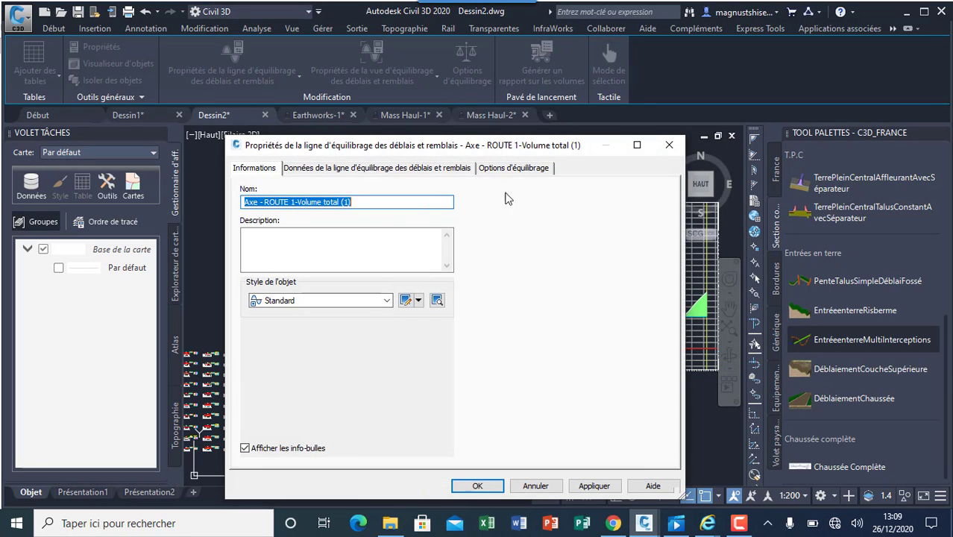
pyautogui.click(513, 168)
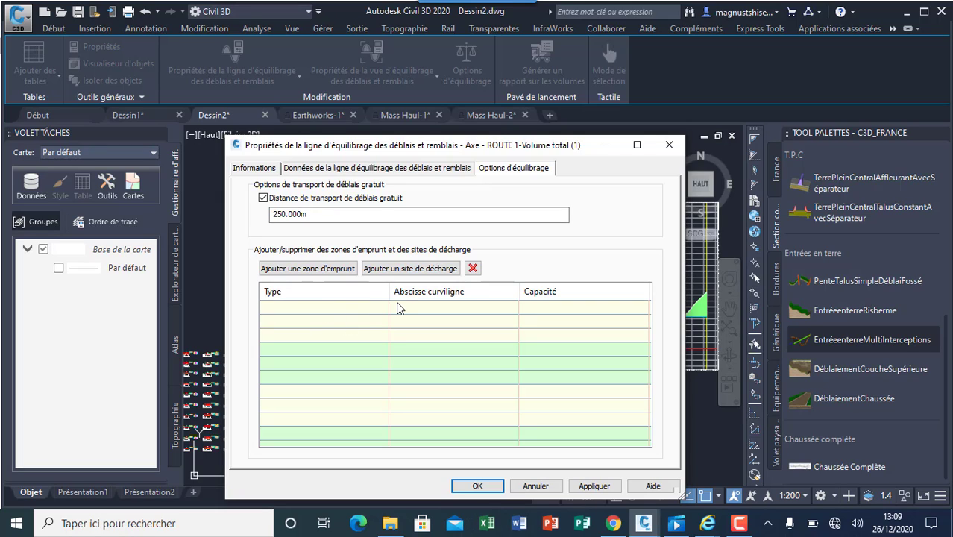
pyautogui.moveTo(645, 523)
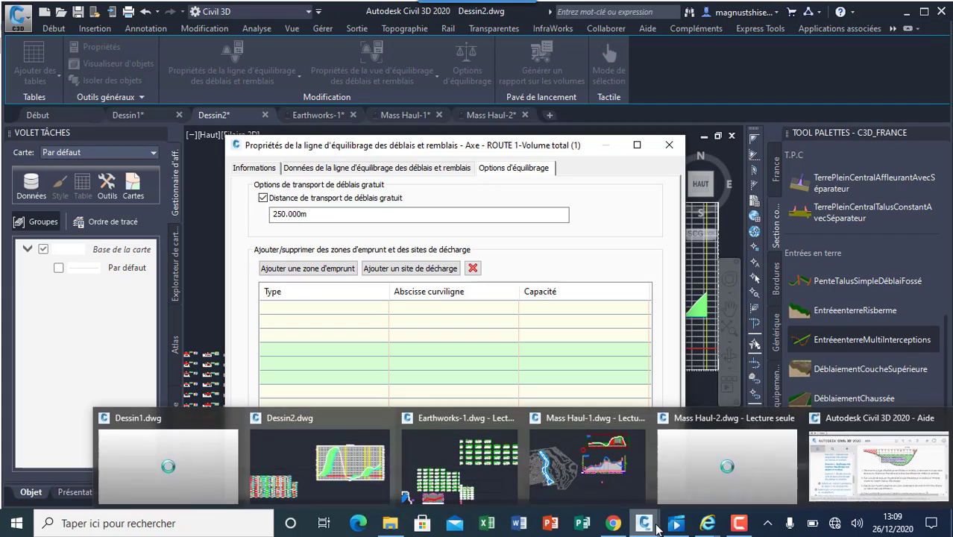